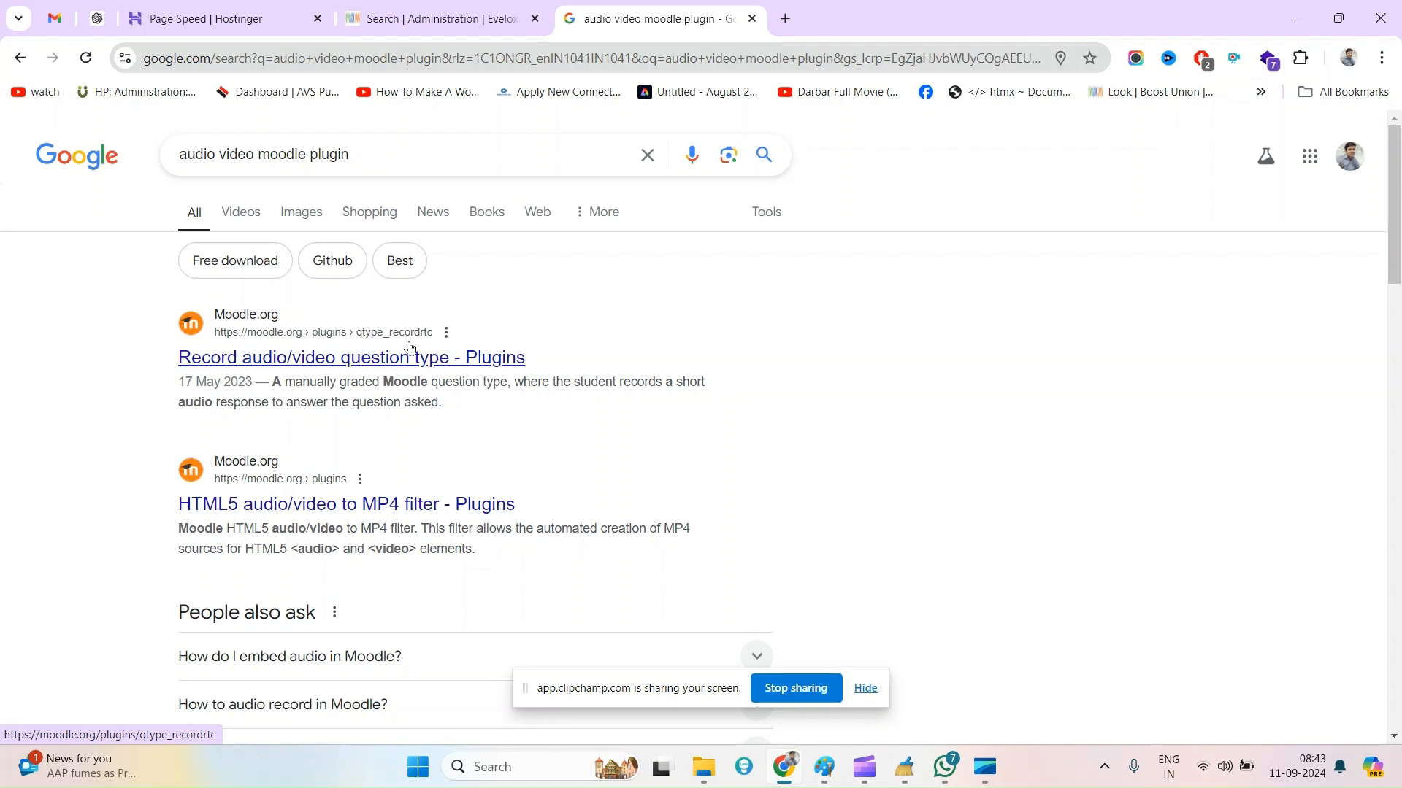
Open the Moodle.org page of the Record audio/video question type plugin from the search results
{"action": "left_click", "coordinate": [410, 349]}
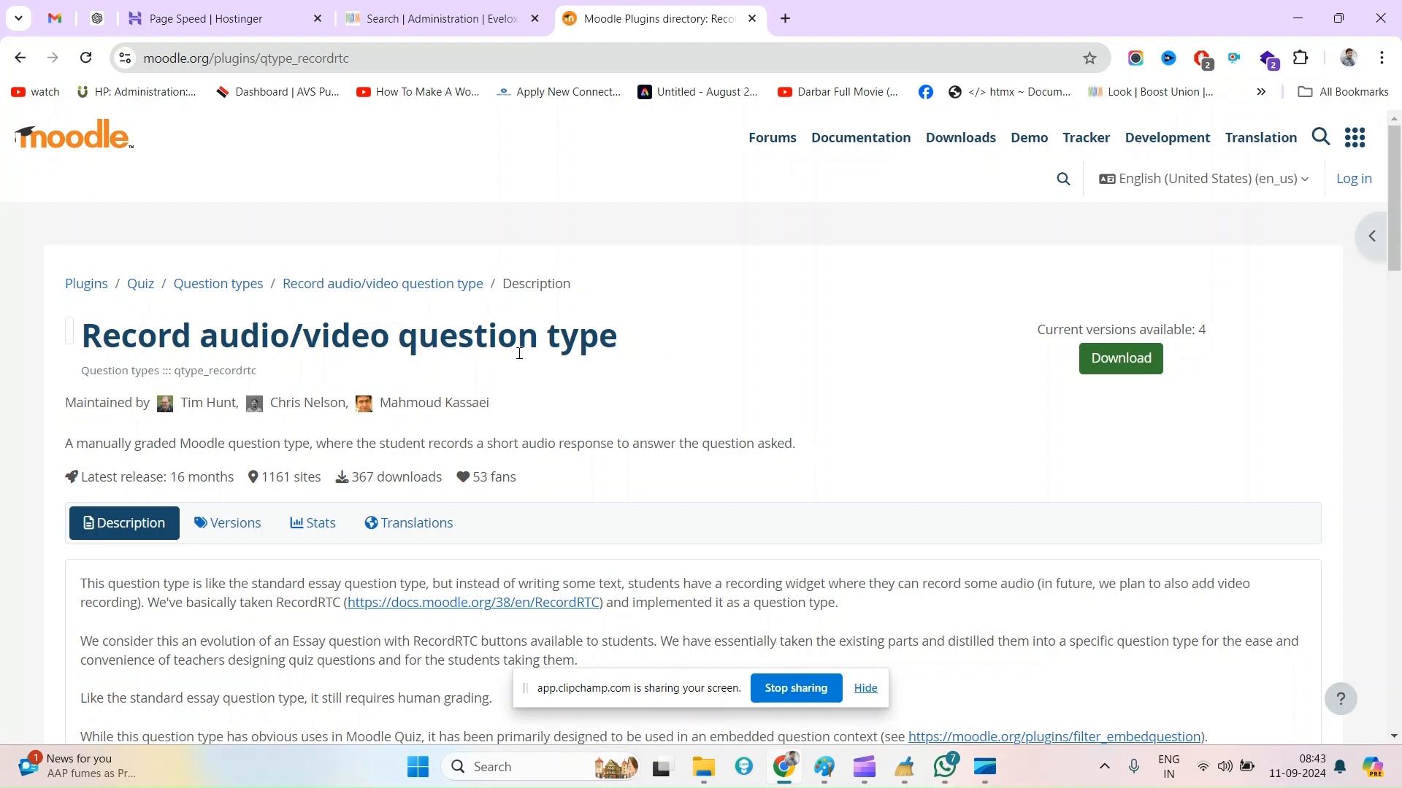
{"action": "left_click_drag", "start_coordinate": [282, 333], "coordinate": [310, 330]}
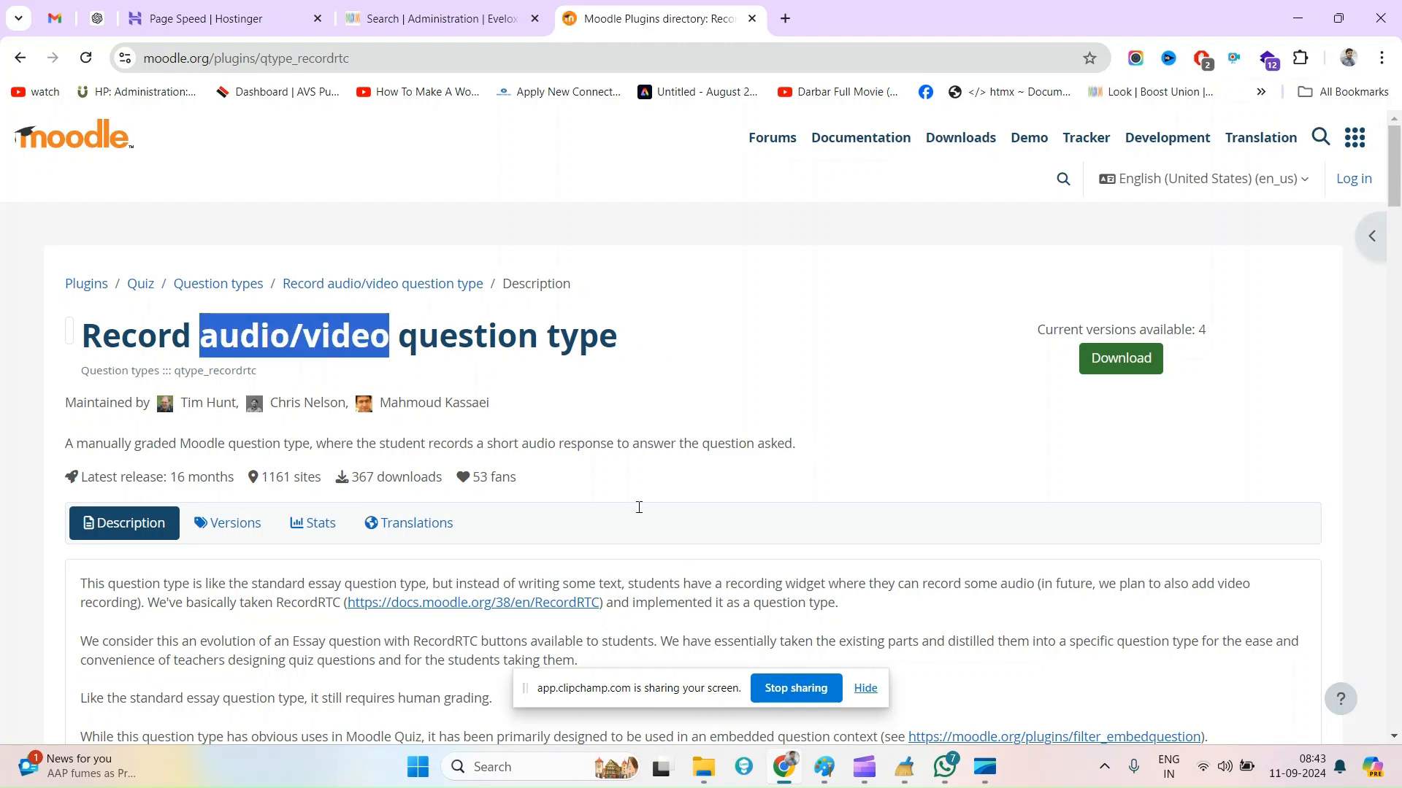
Switch to the Evelox LMS site and open the course administration page for managing classes and subjects
{"action": "left_click", "coordinate": [424, 9]}
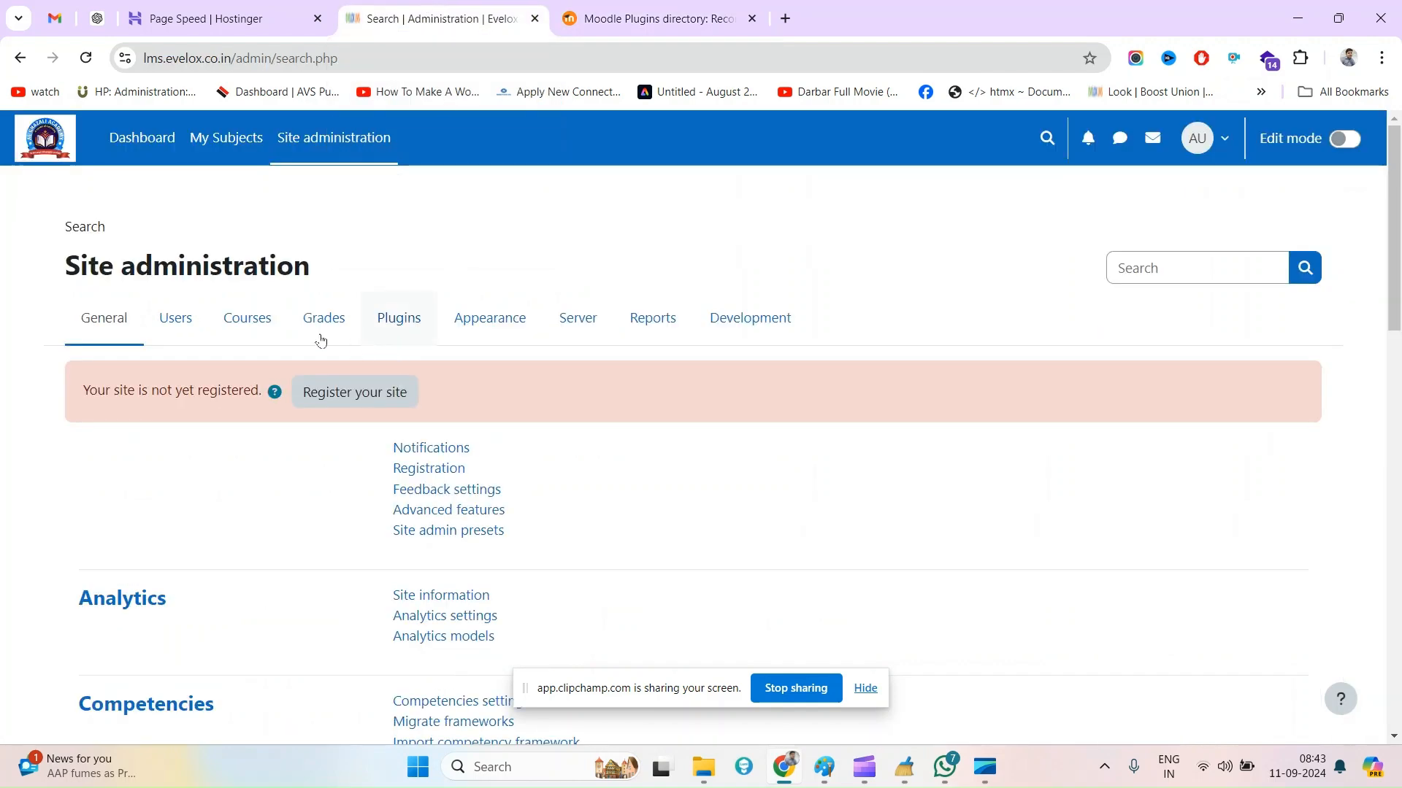
{"action": "left_click", "coordinate": [249, 327]}
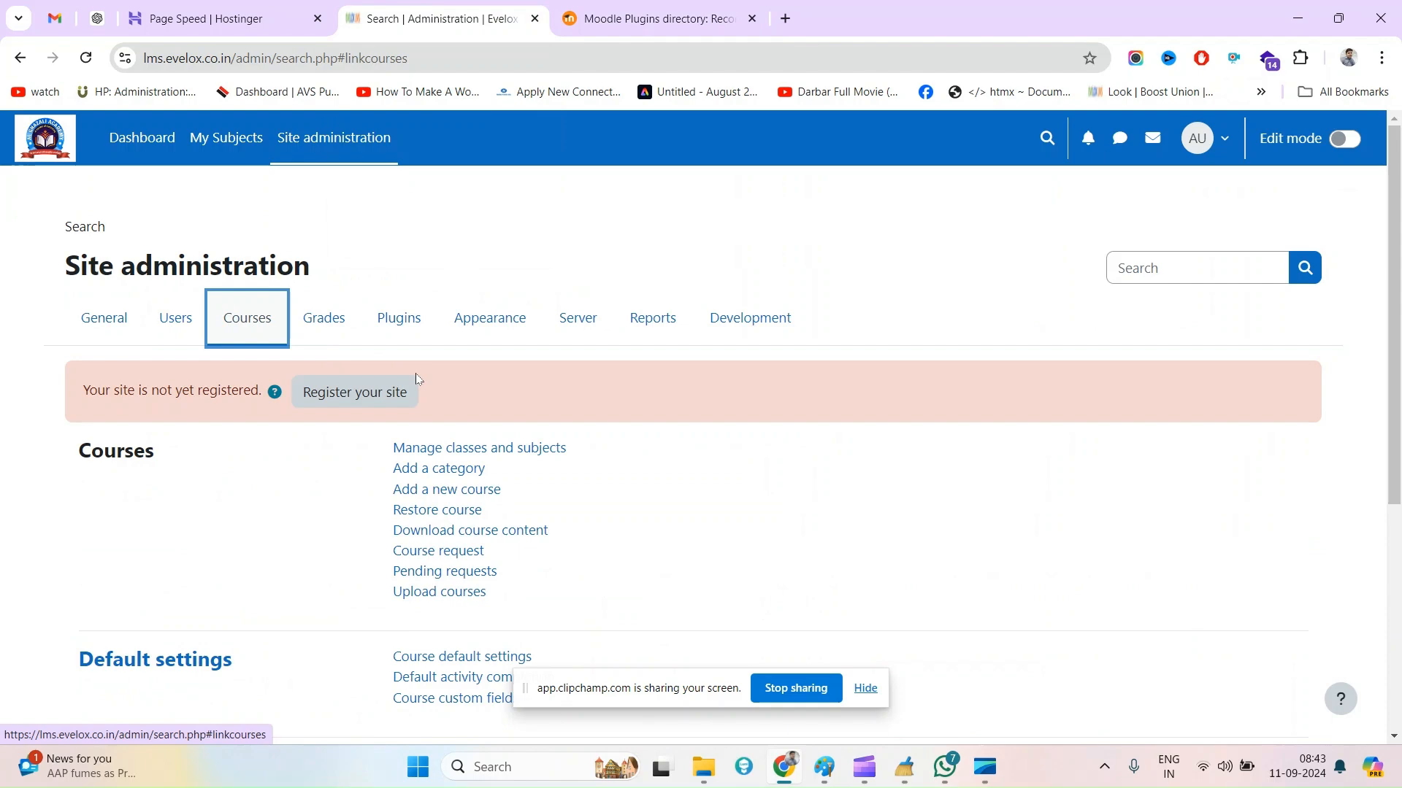
{"action": "left_click", "coordinate": [494, 448]}
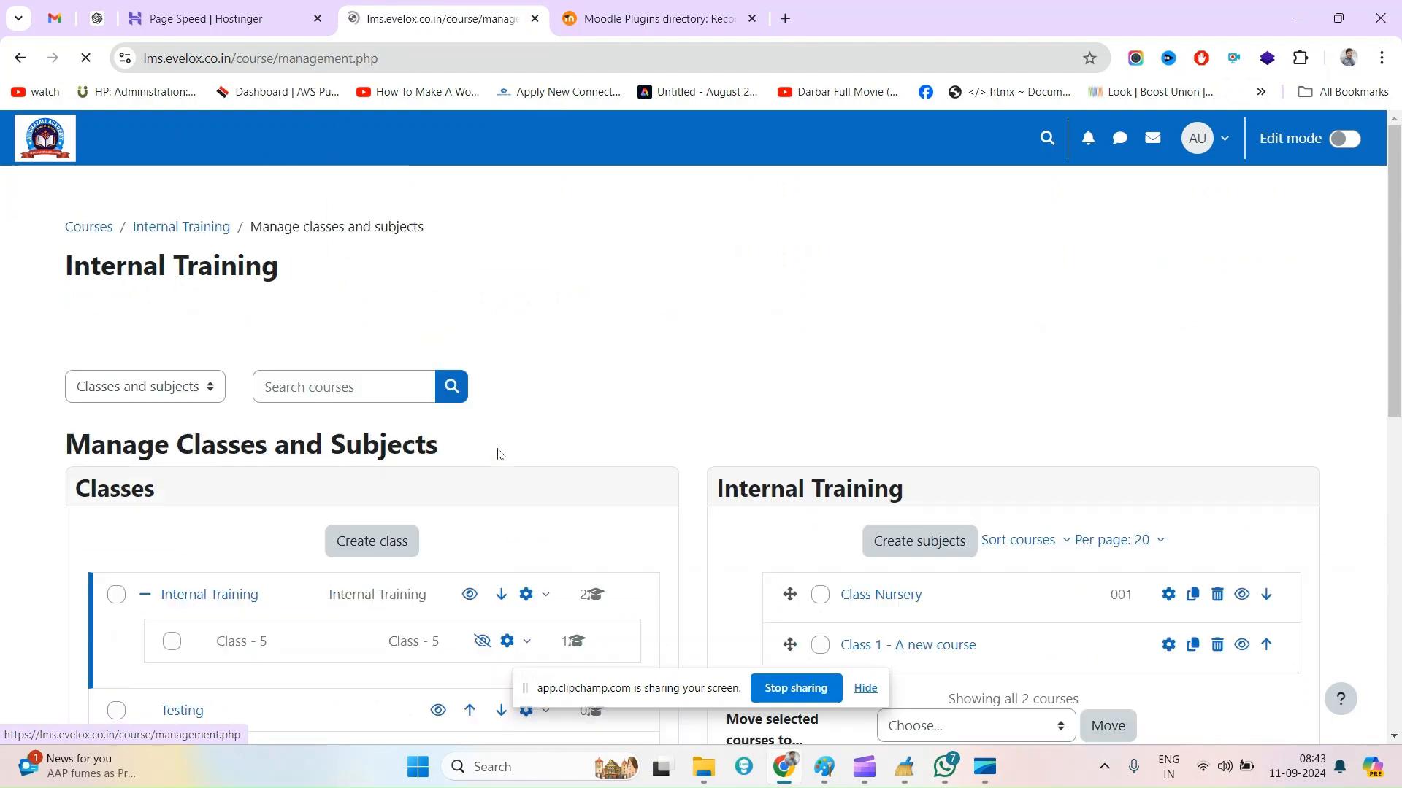
{"action": "scroll", "coordinate": [498, 454], "scroll_direction": "down", "scroll_amount": 5}
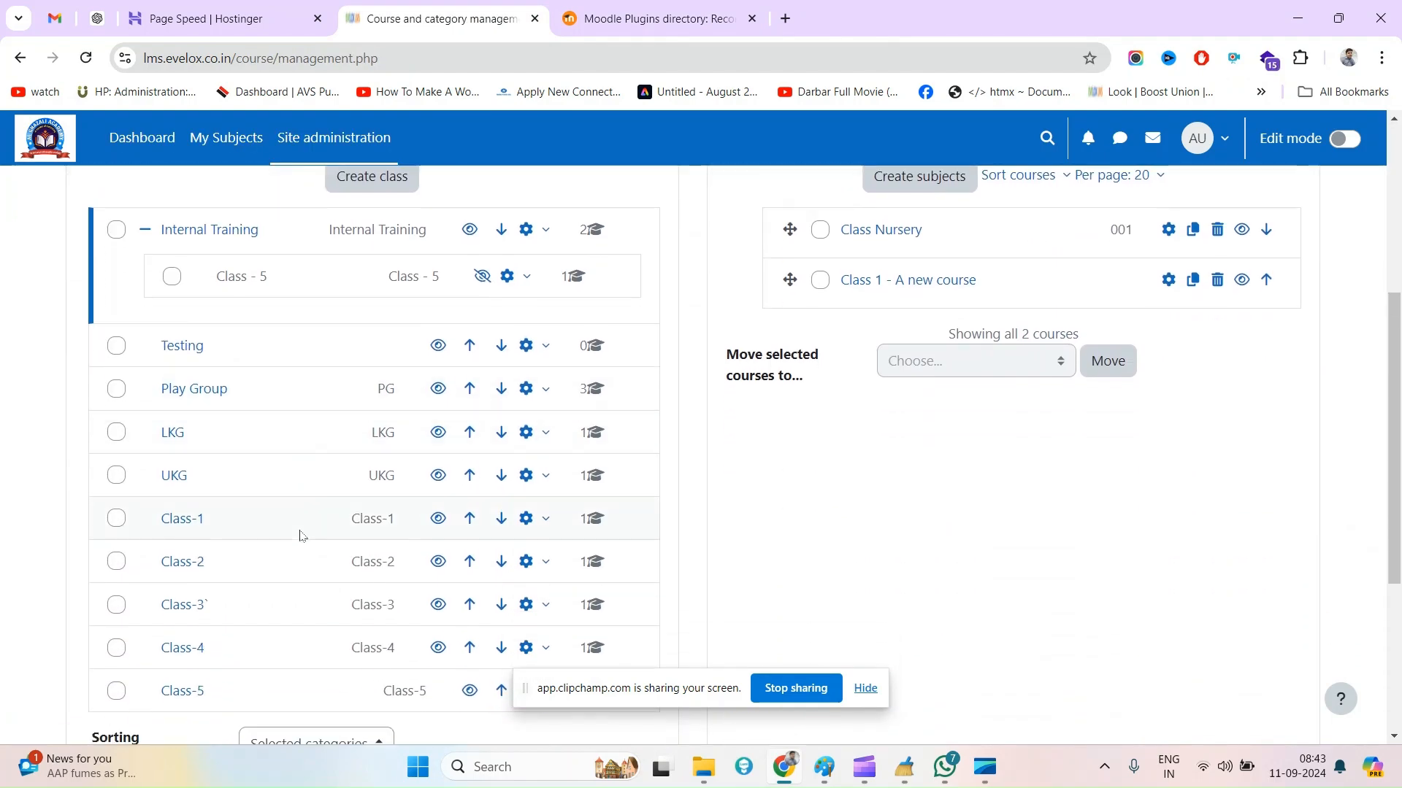
{"action": "scroll", "coordinate": [278, 448], "scroll_direction": "down", "scroll_amount": 1}
{"action": "scroll", "coordinate": [277, 448], "scroll_direction": "up", "scroll_amount": 3}
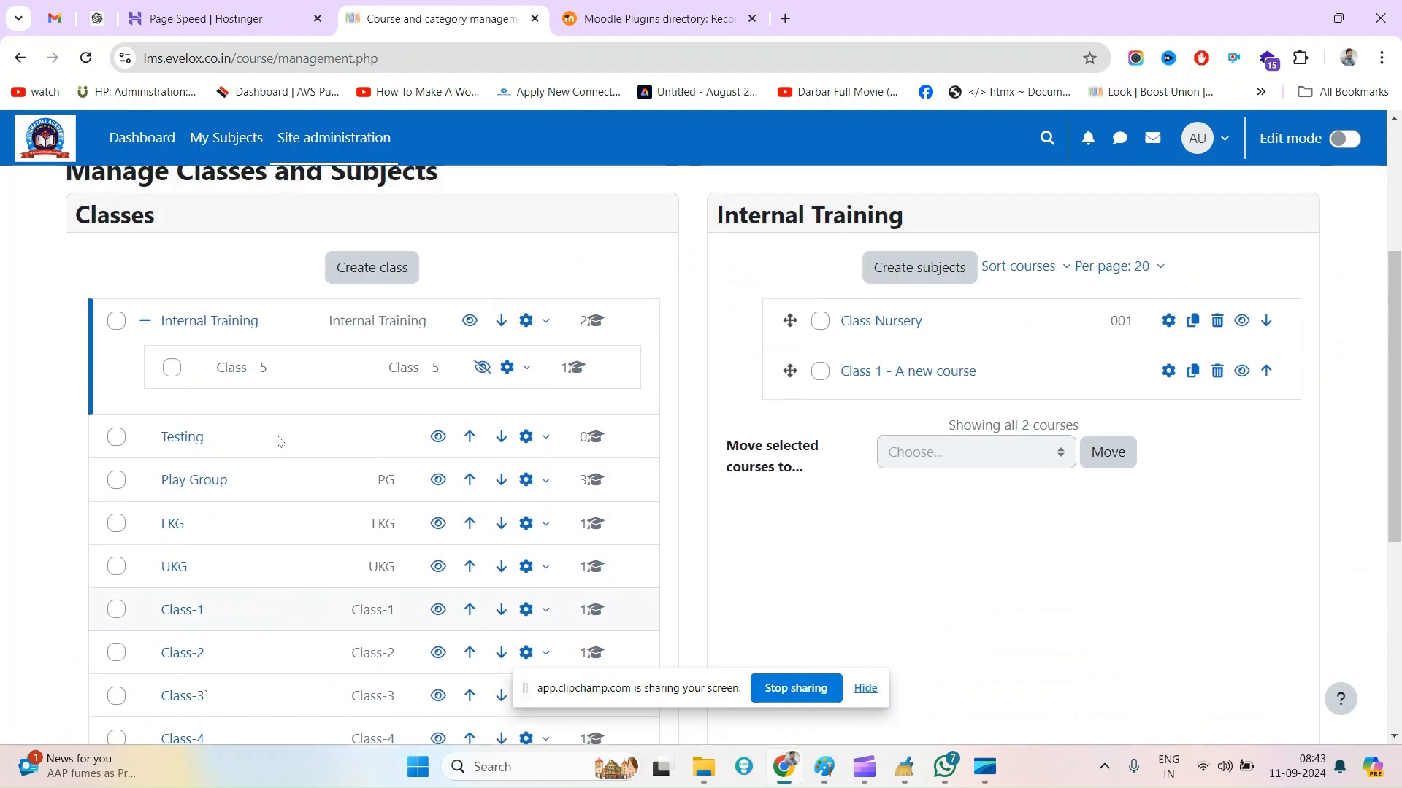
Select the Class - 5 category under Internal Training and view its English subject
{"action": "left_click", "coordinate": [246, 371]}
{"action": "scroll", "coordinate": [504, 473], "scroll_direction": "down", "scroll_amount": 2}
{"action": "left_click", "coordinate": [856, 413]}
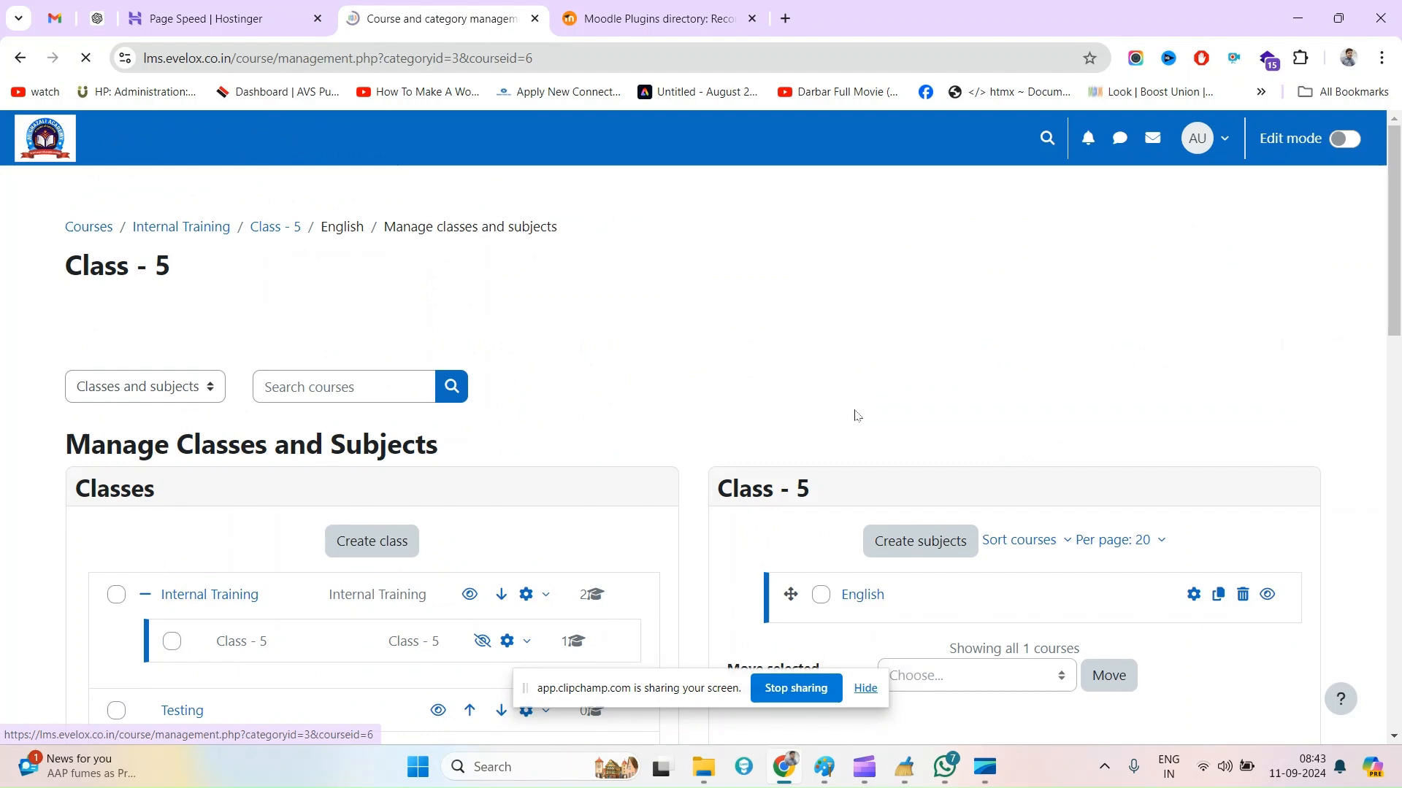
{"action": "scroll", "coordinate": [855, 416], "scroll_direction": "down", "scroll_amount": 10}
{"action": "scroll", "coordinate": [511, 544], "scroll_direction": "down", "scroll_amount": 3}
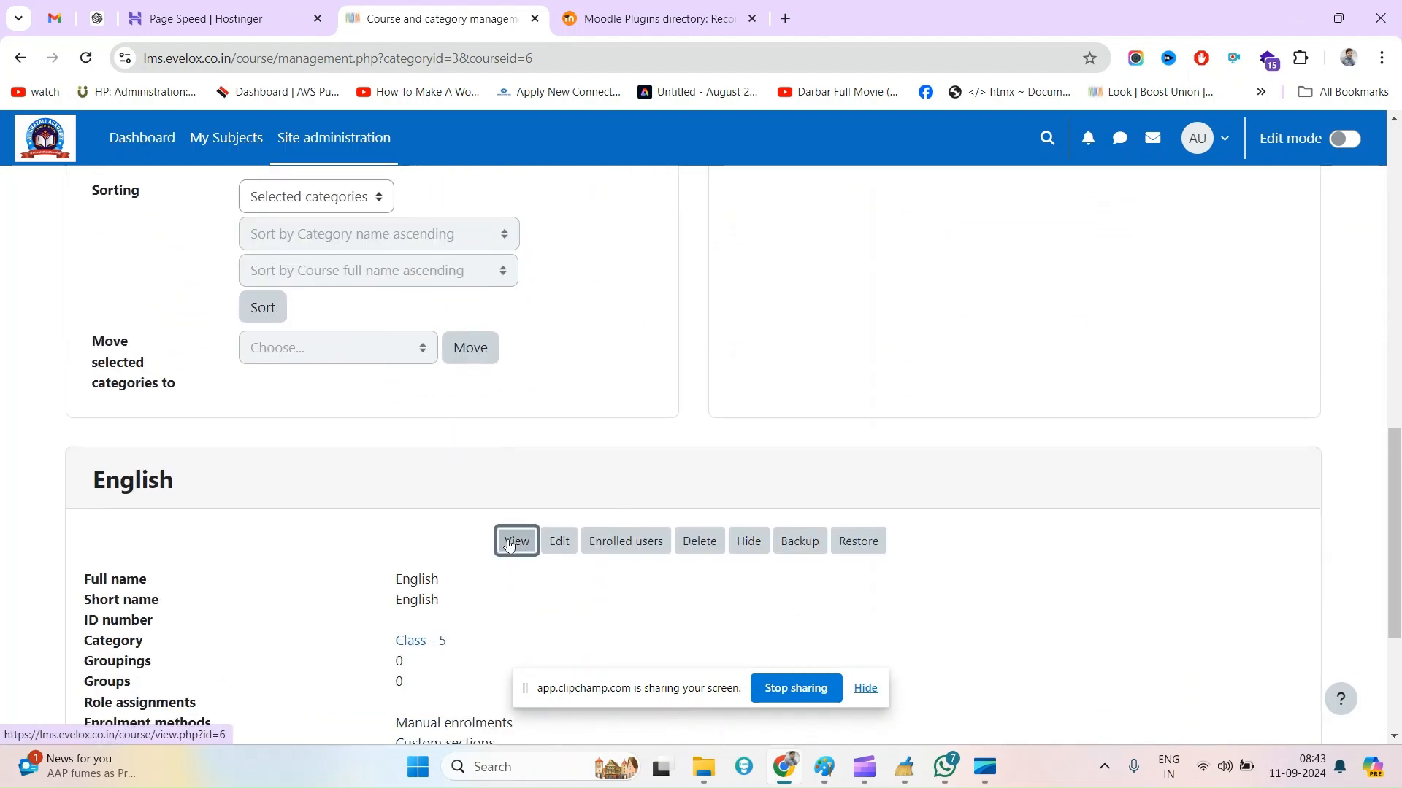
{"action": "left_click", "coordinate": [516, 541]}
Turn on edit mode in the English course and open Test quiz - 2 in Topic 1
{"action": "scroll", "coordinate": [646, 528], "scroll_direction": "down", "scroll_amount": 3}
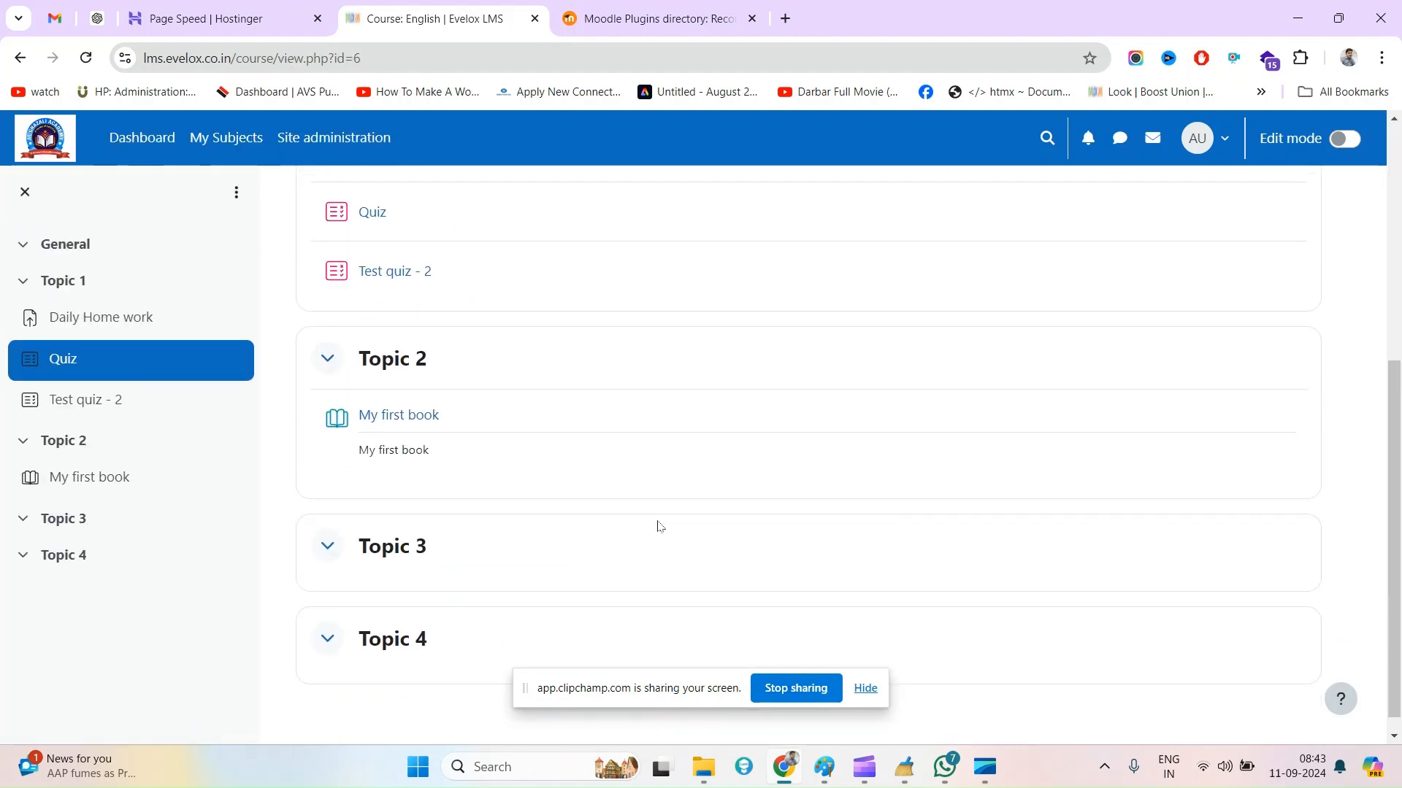
{"action": "left_click", "coordinate": [1346, 139]}
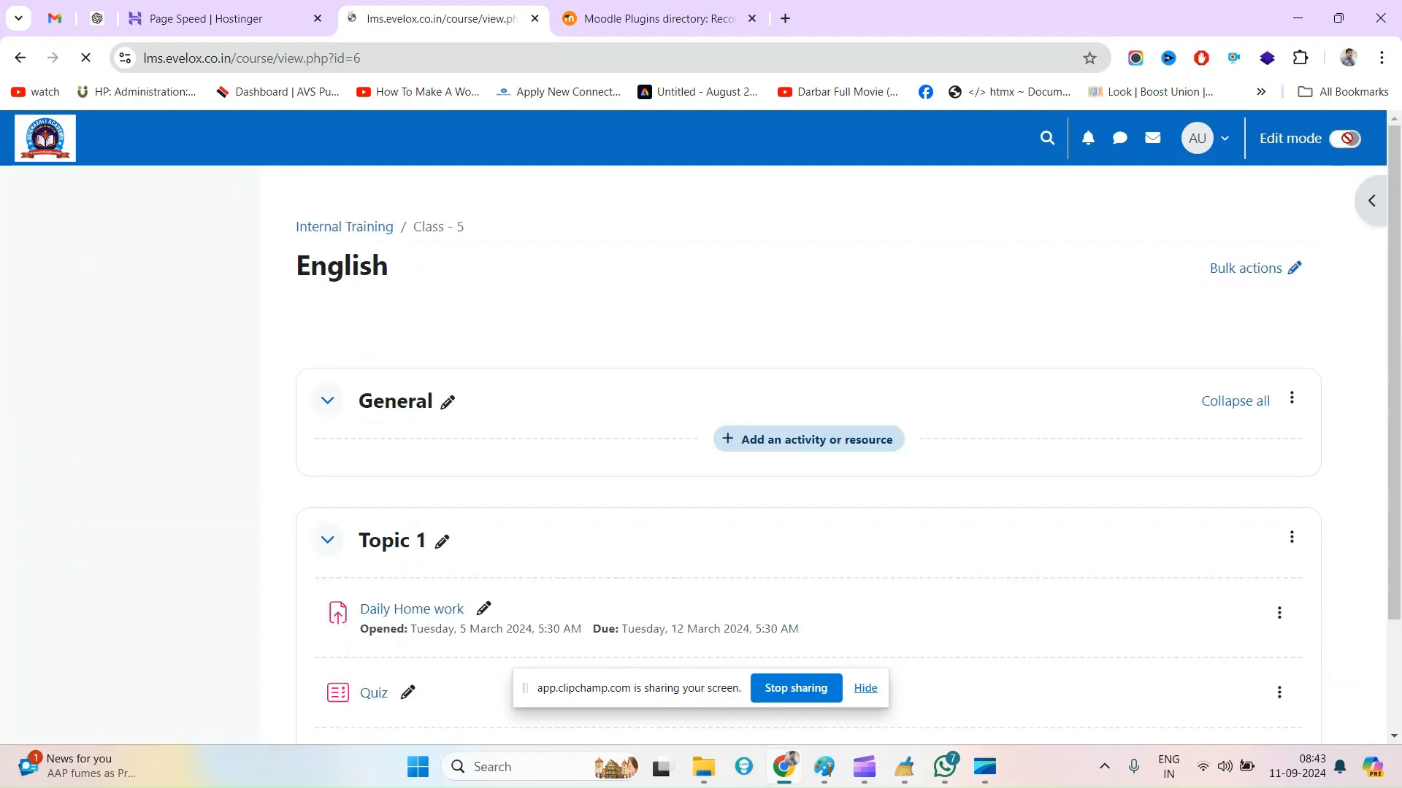
{"action": "scroll", "coordinate": [707, 481], "scroll_direction": "up", "scroll_amount": 2}
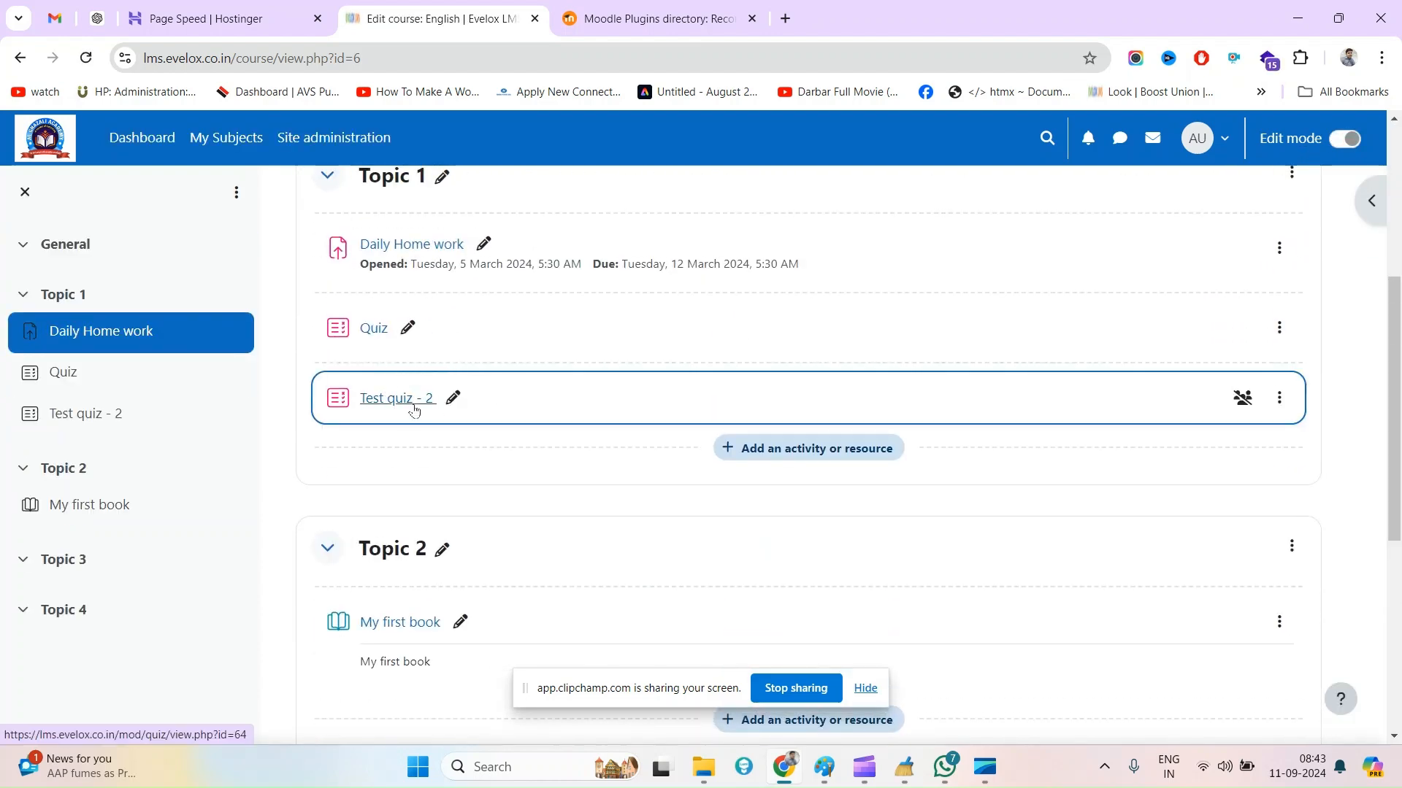
{"action": "left_click", "coordinate": [399, 400]}
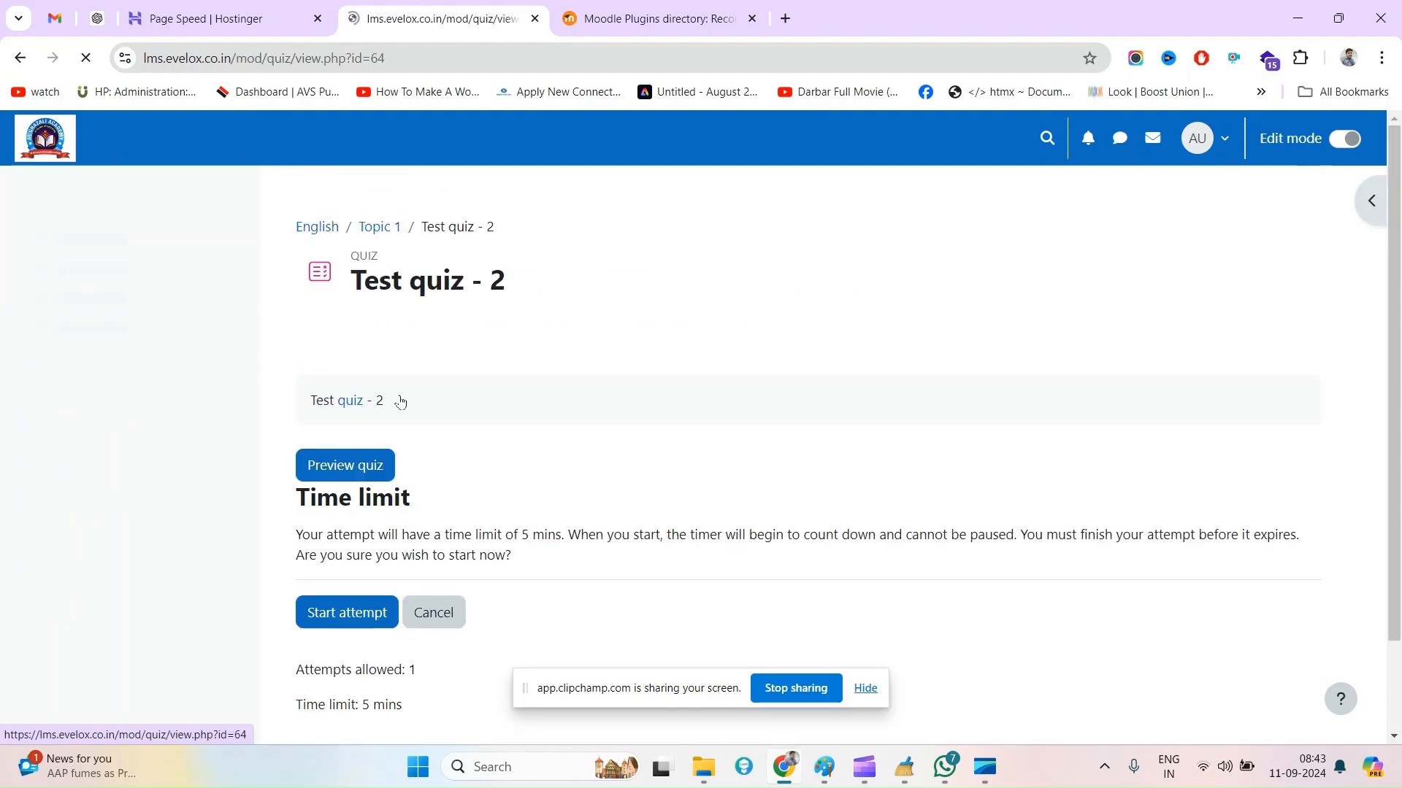
{"action": "left_click", "coordinate": [861, 689]}
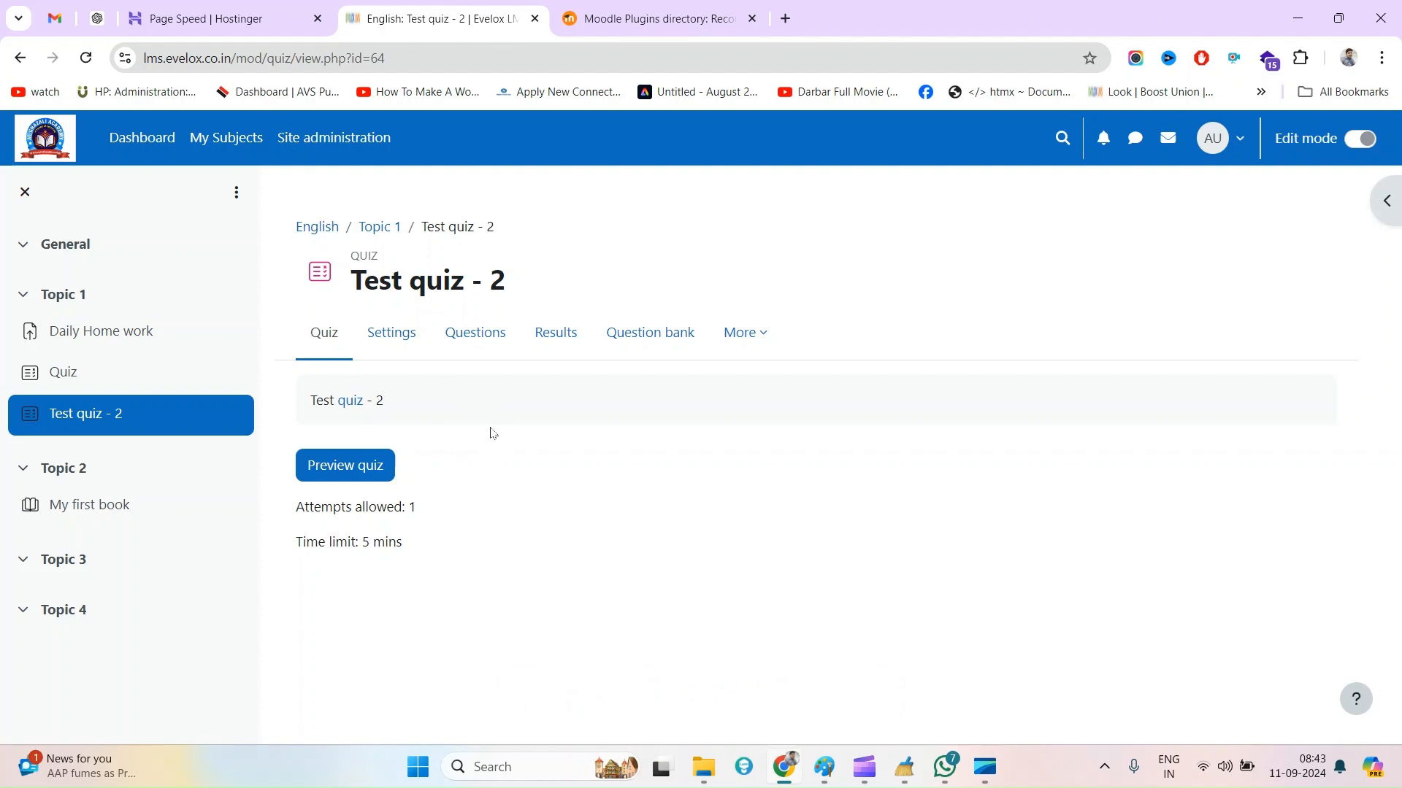
Open the questions of Test quiz - 2 and bring up the question type chooser for a new question after question 5
{"action": "left_click", "coordinate": [467, 338]}
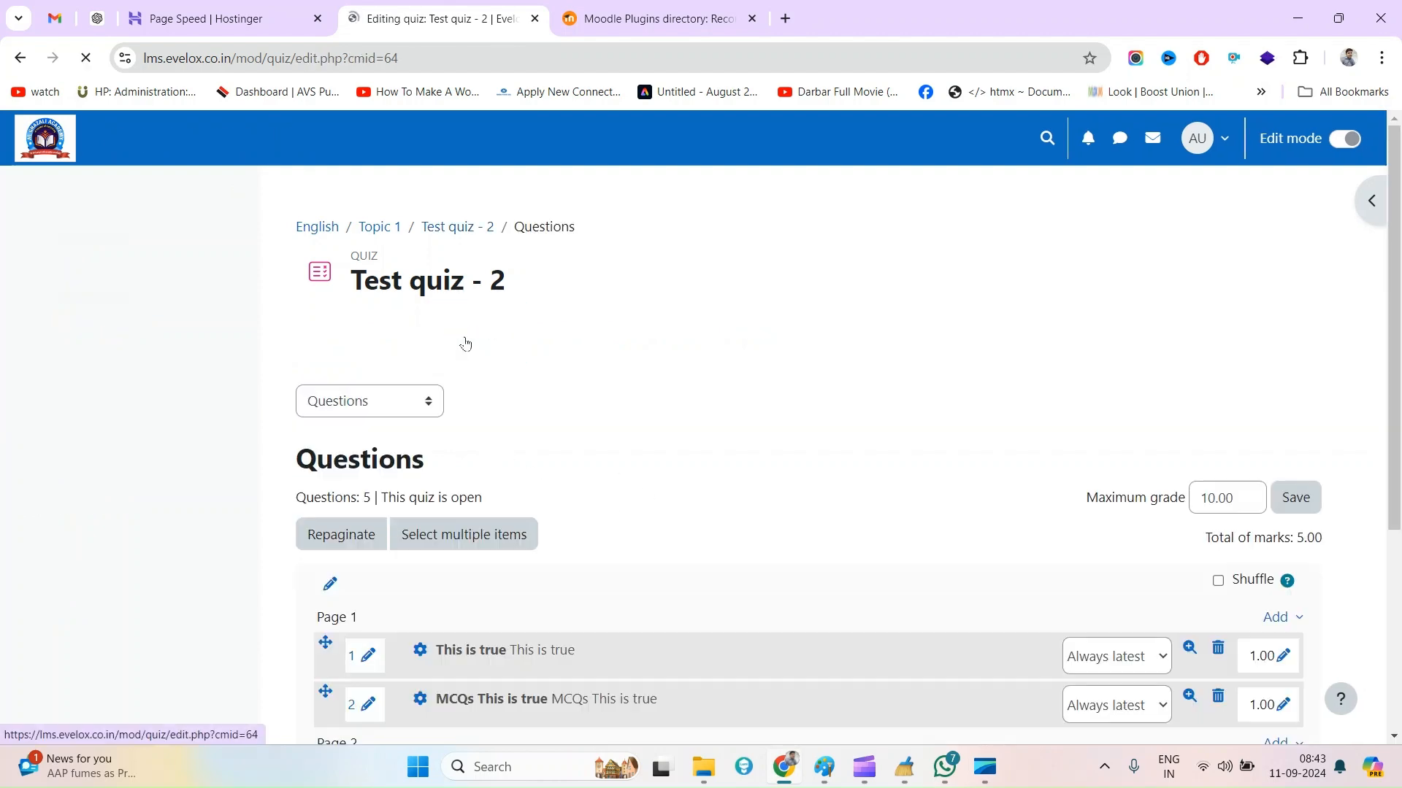
{"action": "scroll", "coordinate": [1136, 703], "scroll_direction": "down", "scroll_amount": 5}
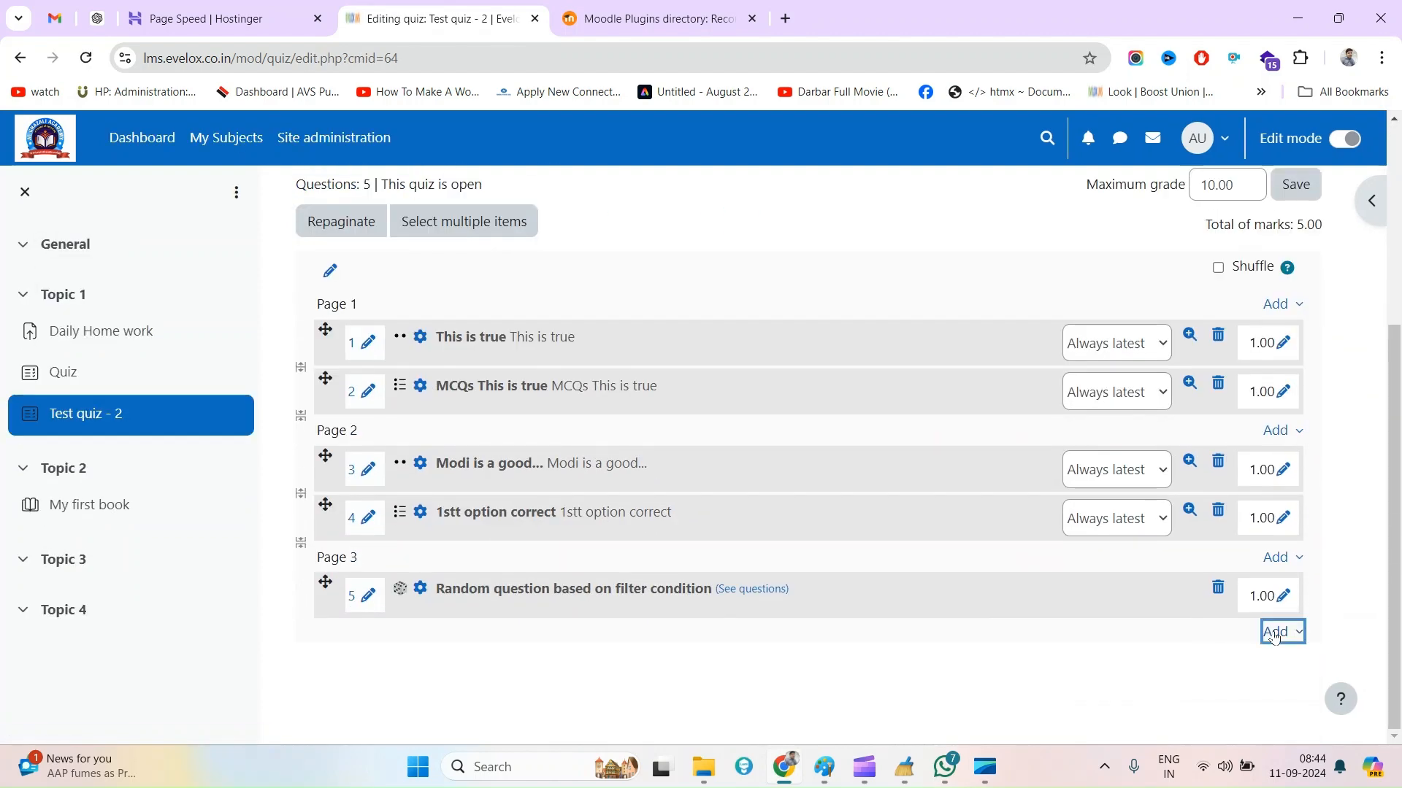
{"action": "left_click", "coordinate": [1276, 630]}
{"action": "left_click", "coordinate": [1208, 667]}
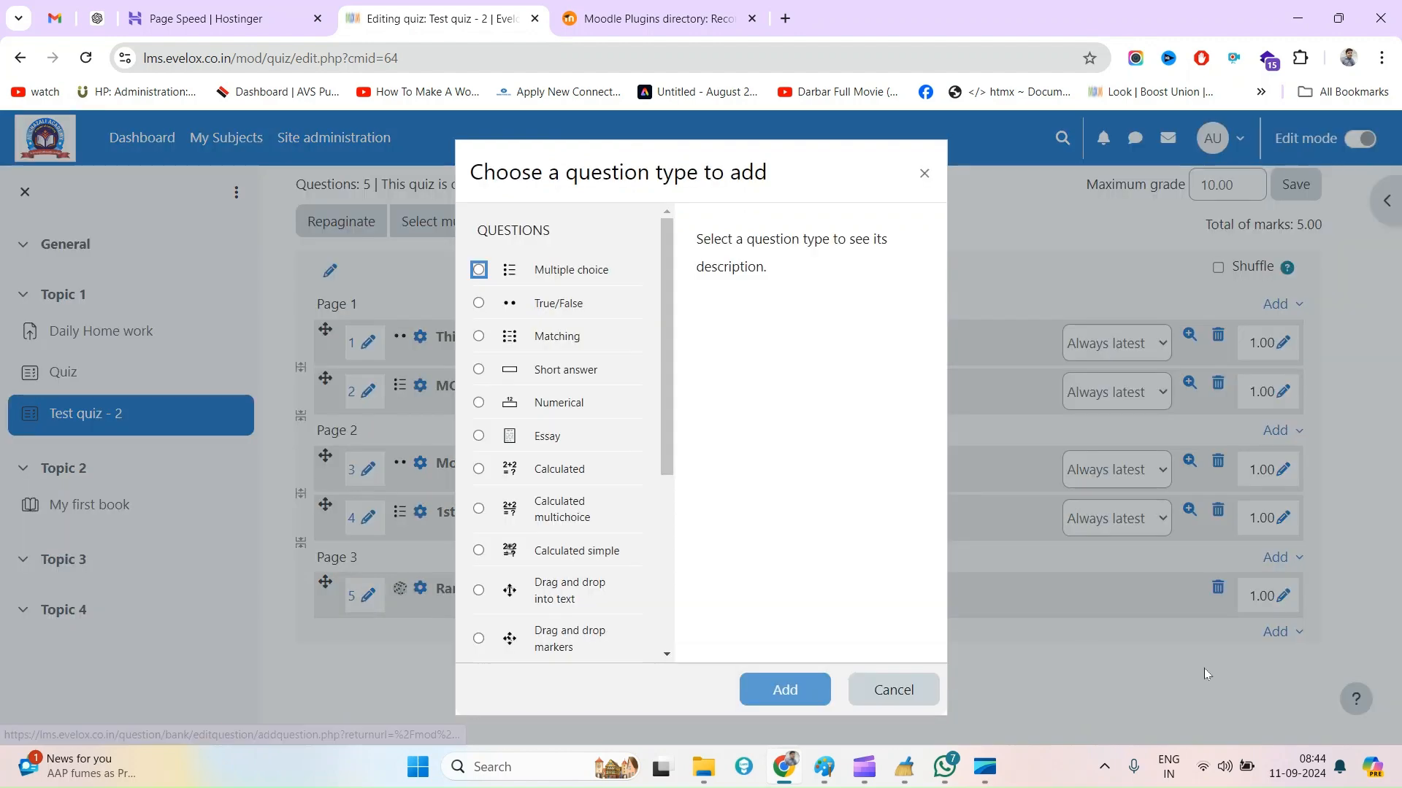
Search the page for "audi" and look through the available question types for an audio/video recording type
{"action": "scroll", "coordinate": [603, 419], "scroll_direction": "down", "scroll_amount": 5}
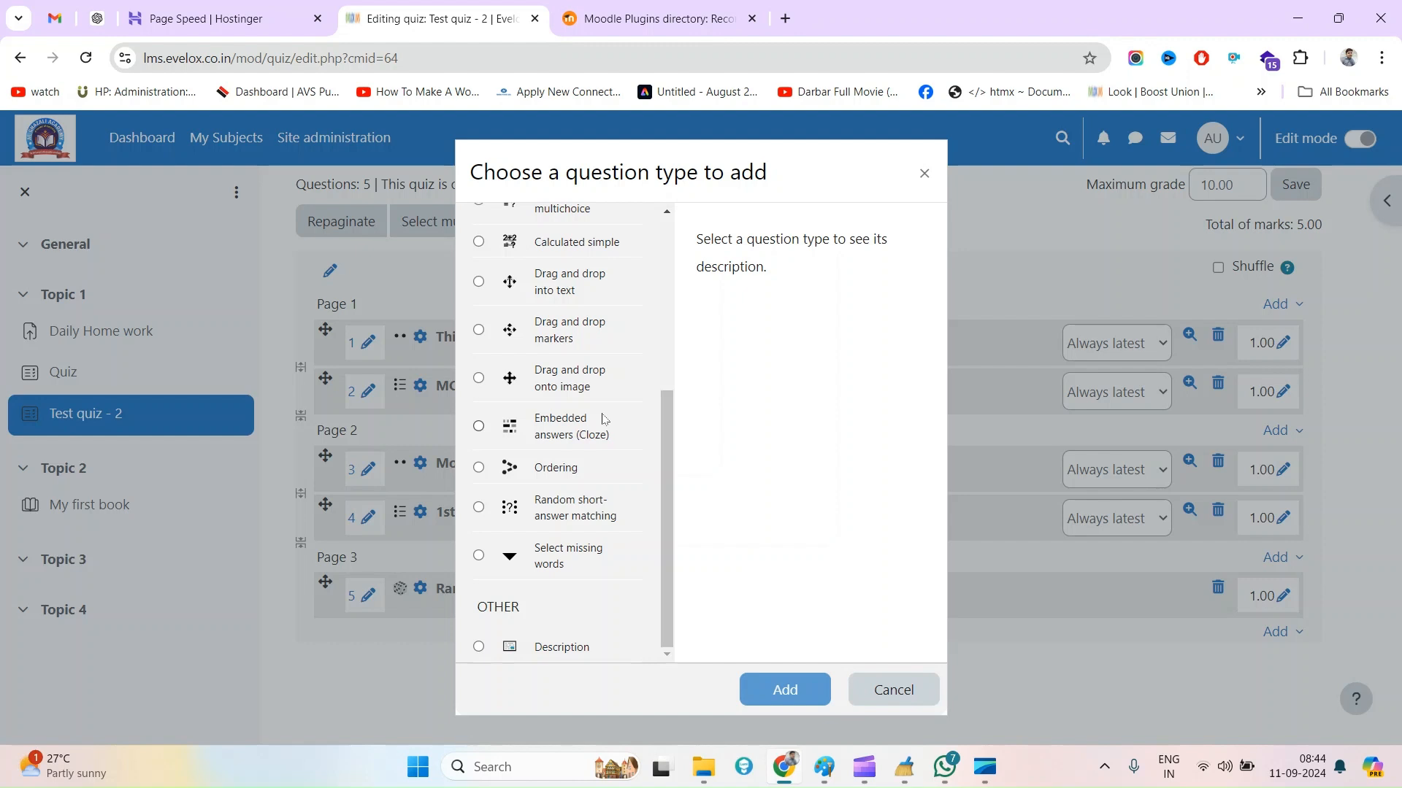
{"action": "key", "text": "ctrl+f"}
{"action": "type", "text": "audi"}
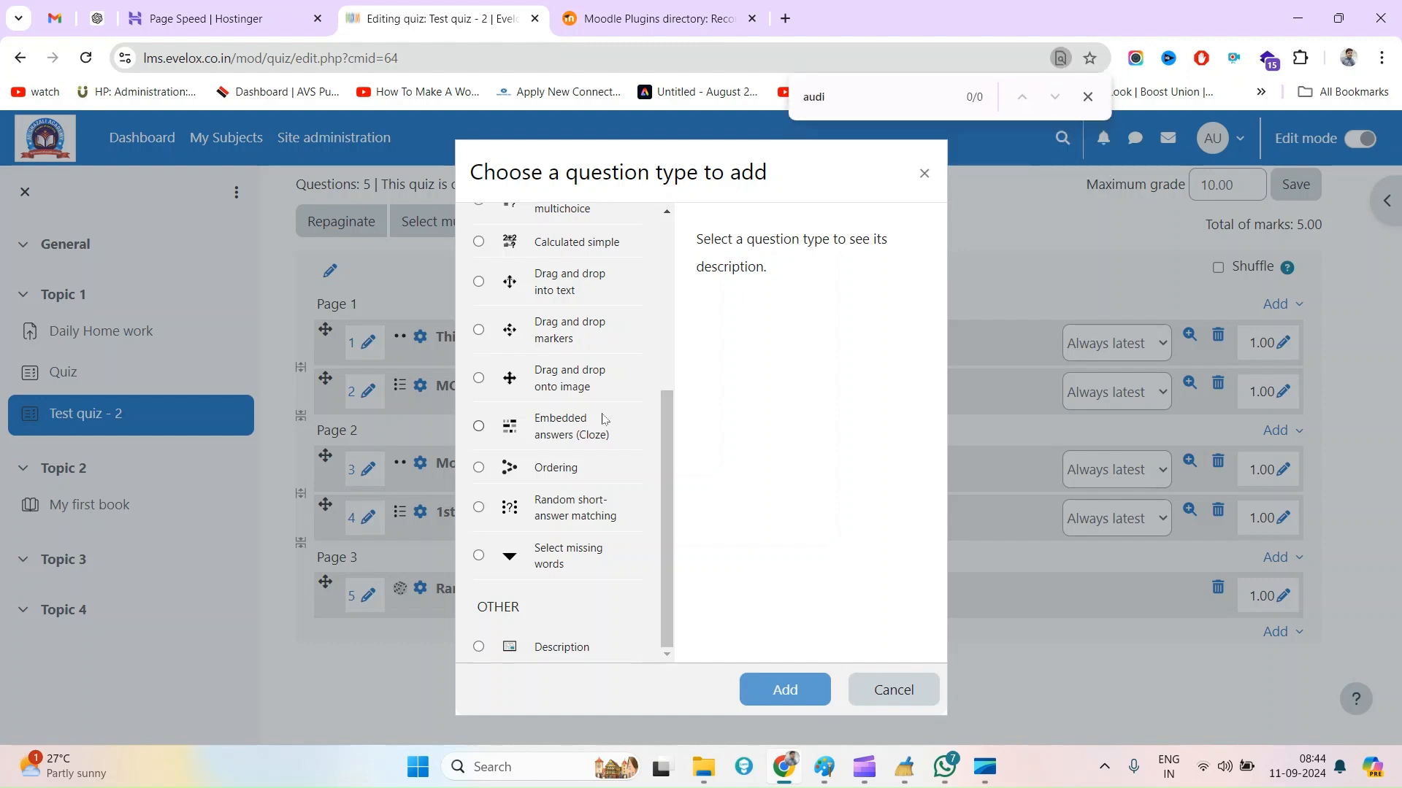
{"action": "scroll", "coordinate": [603, 419], "scroll_direction": "up", "scroll_amount": 5}
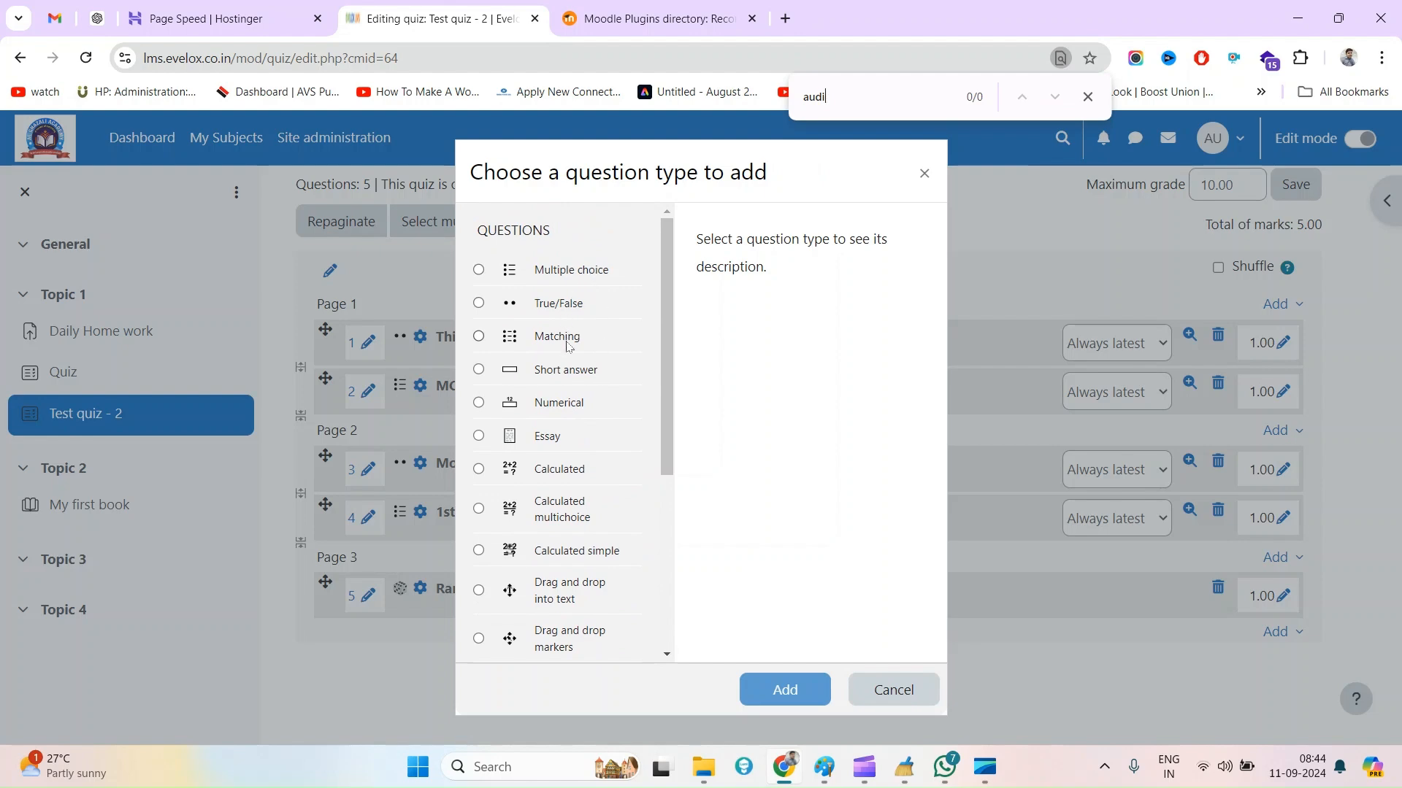
{"action": "scroll", "coordinate": [575, 541], "scroll_direction": "down", "scroll_amount": 4}
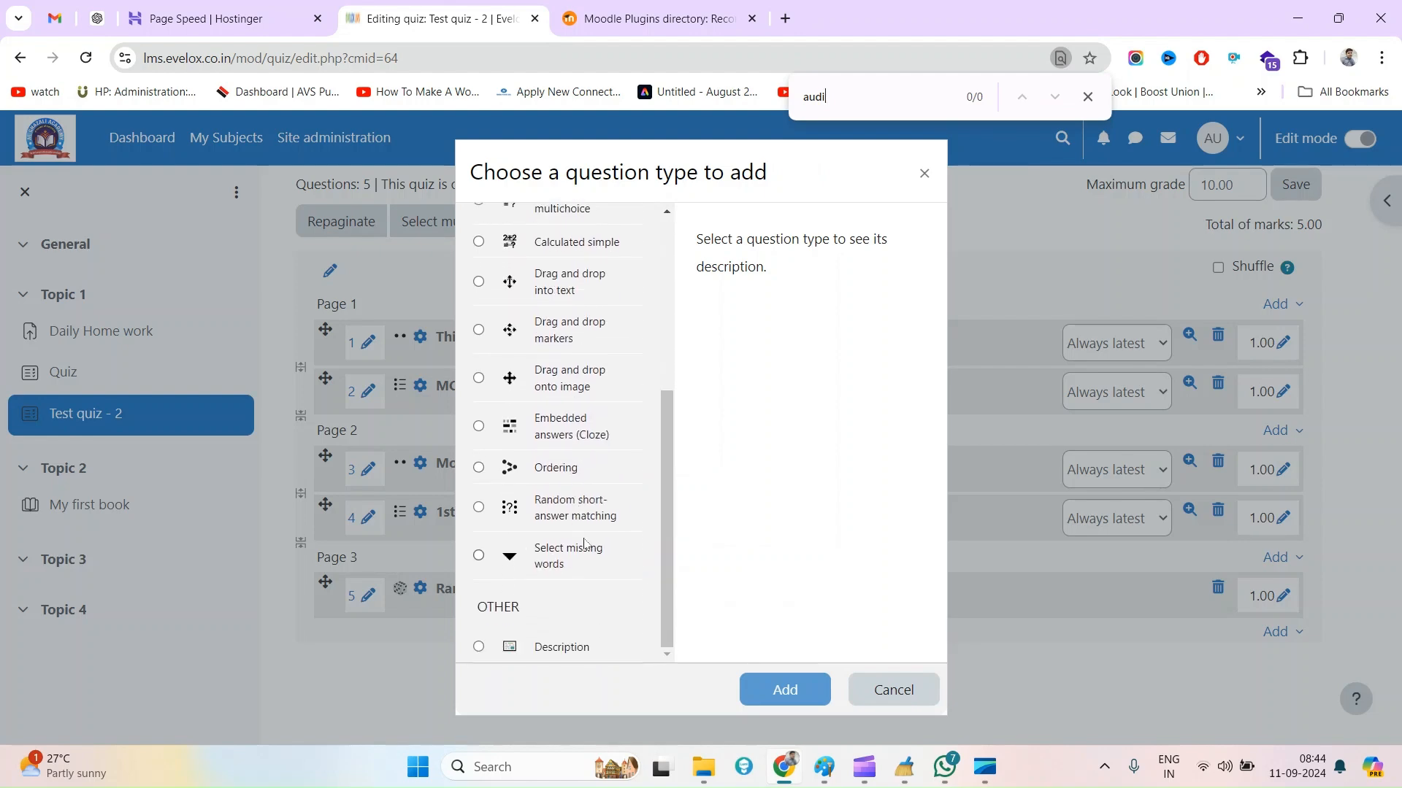
{"action": "left_click", "coordinate": [642, 18]}
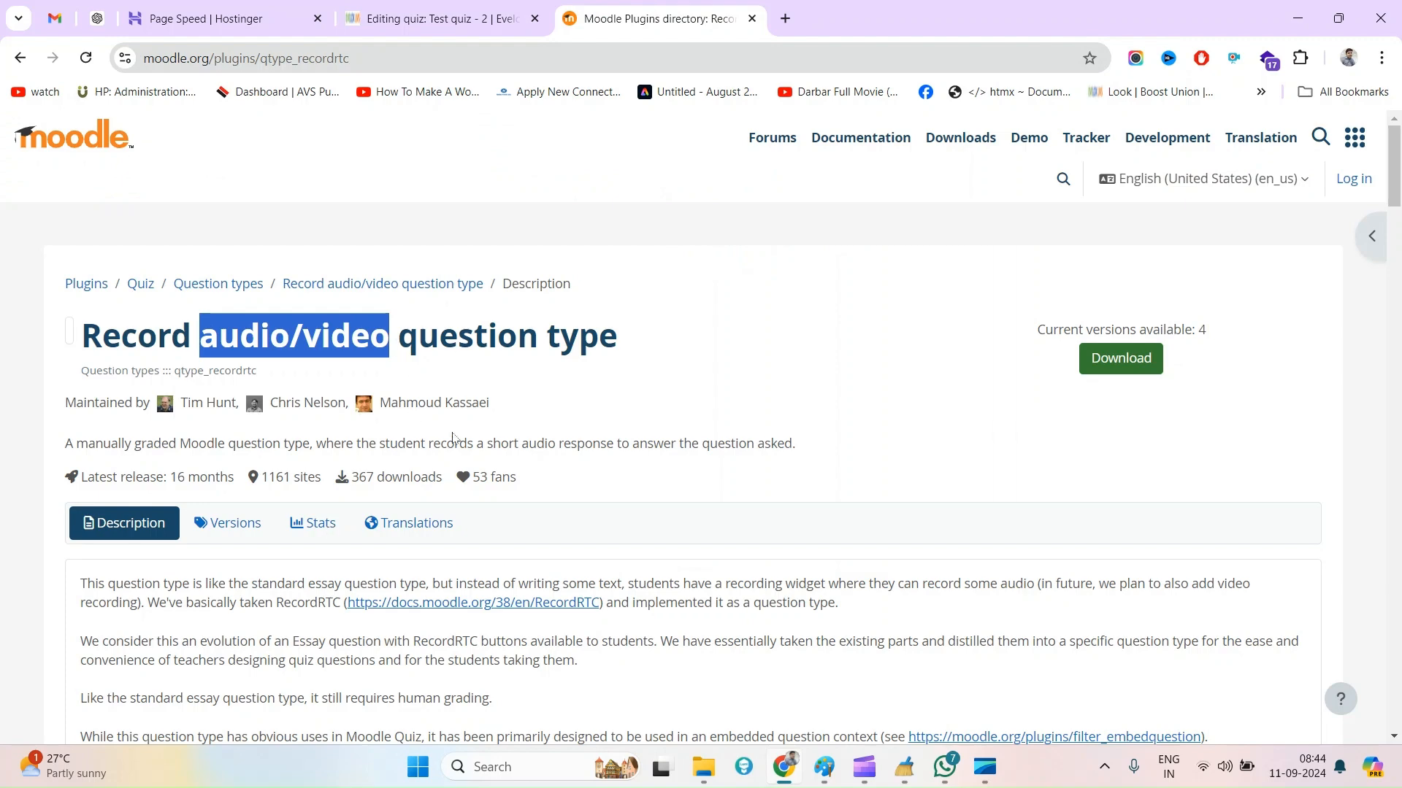
{"action": "left_click", "coordinate": [438, 19]}
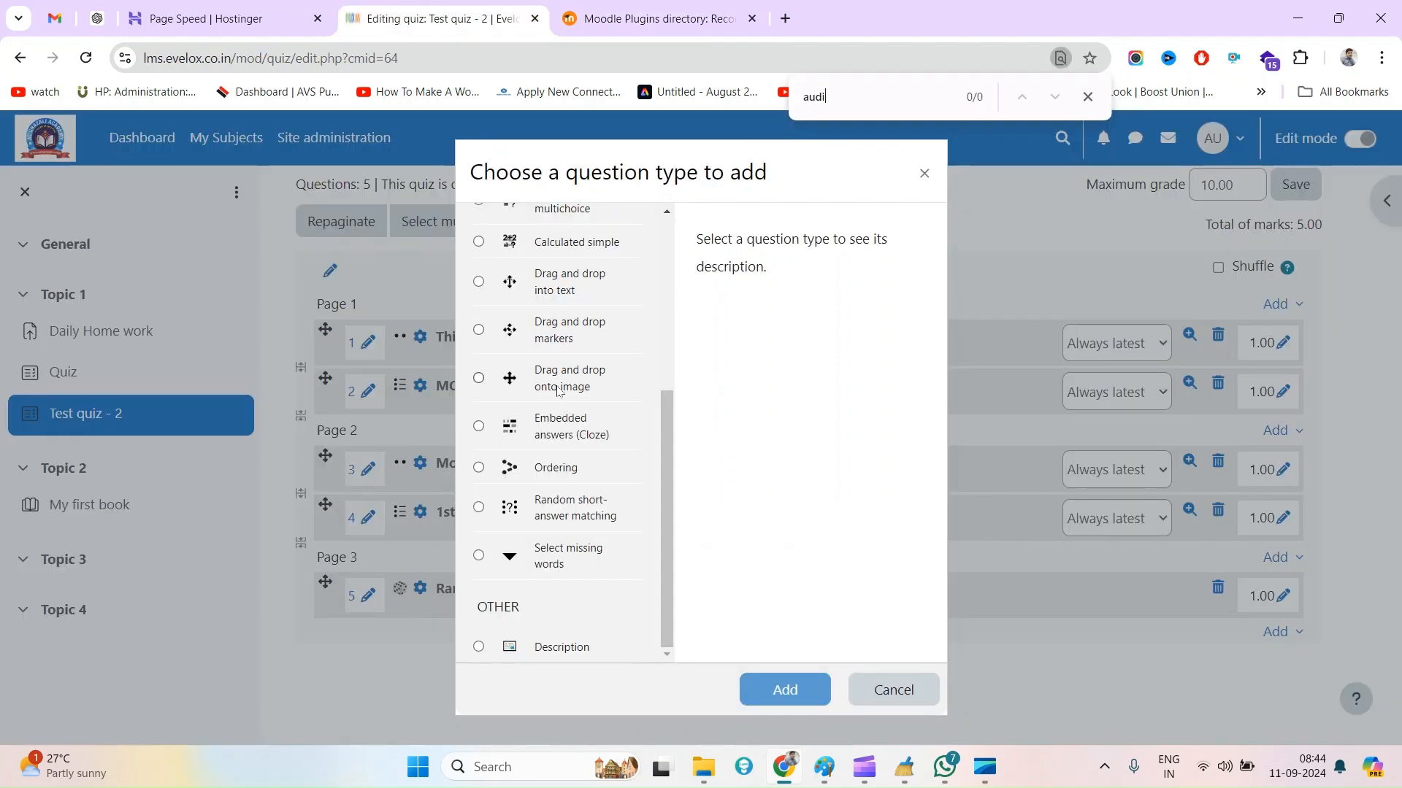
{"action": "scroll", "coordinate": [582, 563], "scroll_direction": "up", "scroll_amount": 2}
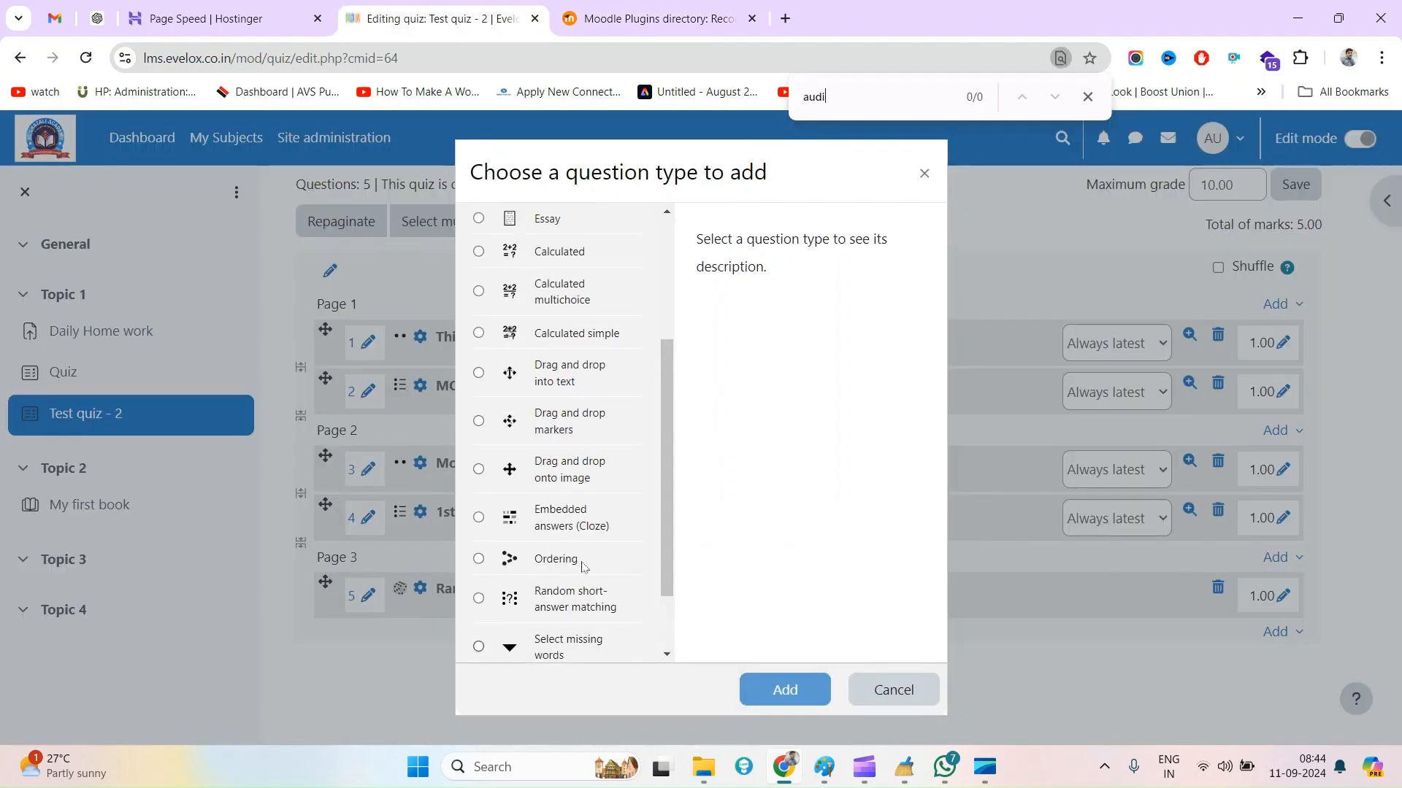
Download version 1.7 for Moodle 3.11+ of the Record audio/video question type from the plugin's version list
{"action": "left_click", "coordinate": [634, 9]}
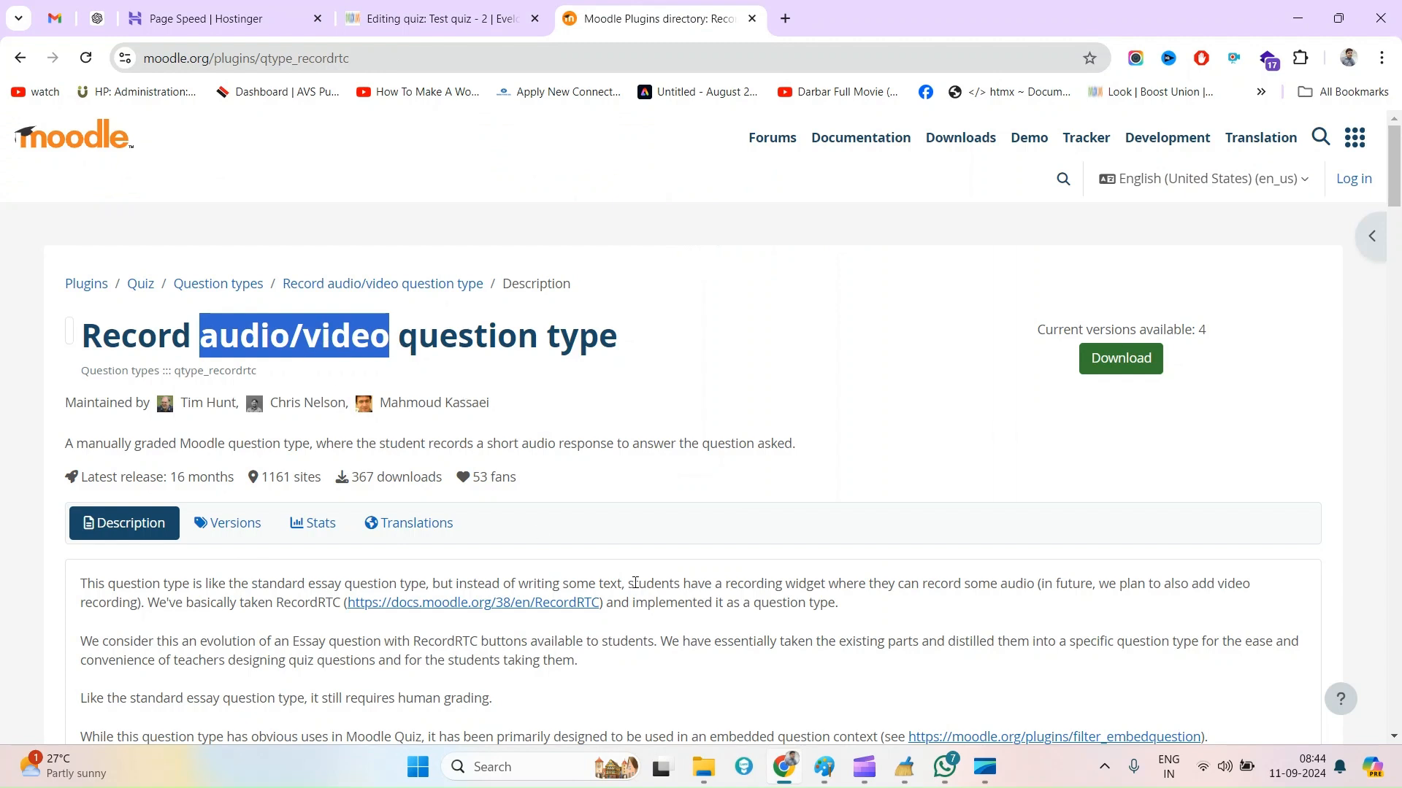
{"action": "left_click", "coordinate": [216, 524]}
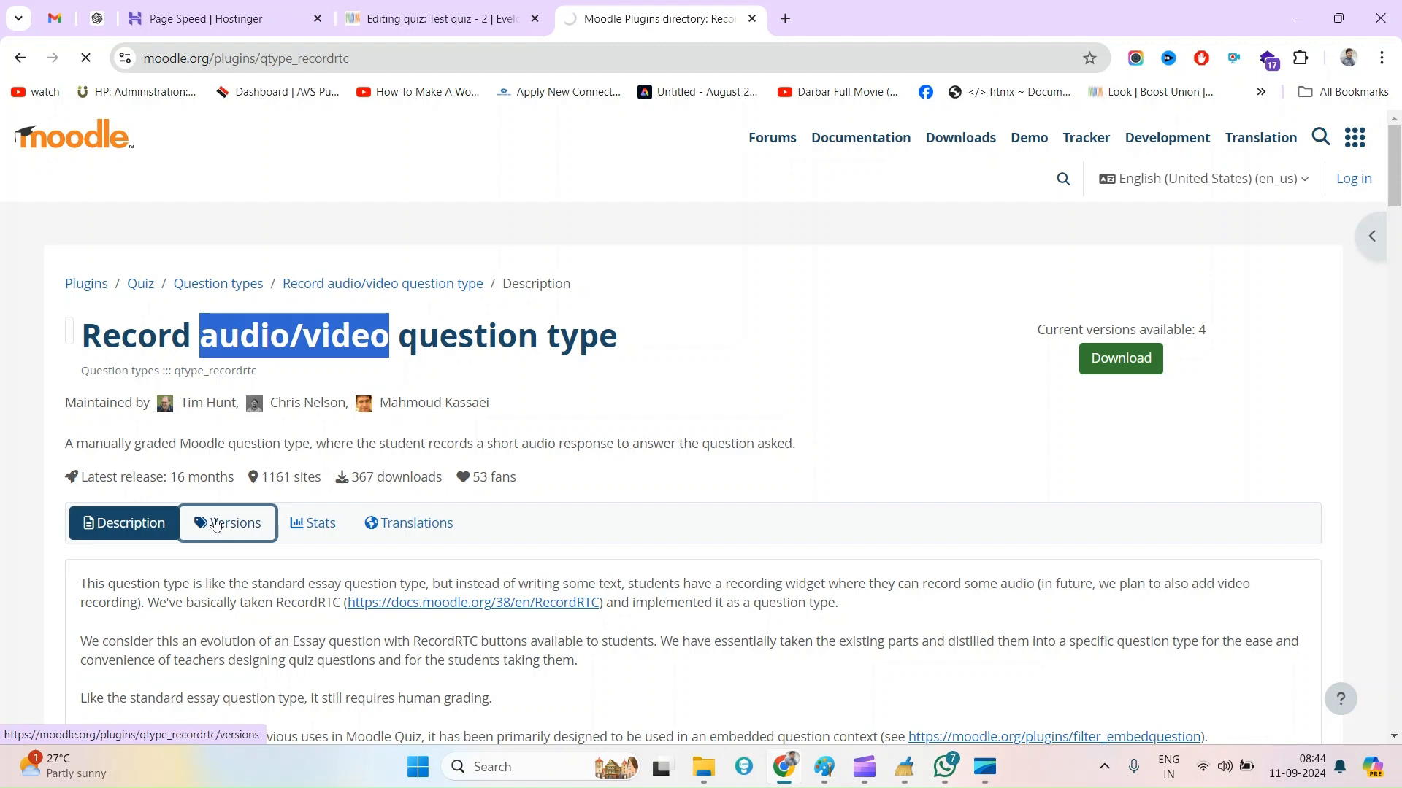
{"action": "scroll", "coordinate": [265, 453], "scroll_direction": "down", "scroll_amount": 1}
{"action": "triple_click", "coordinate": [97, 504]}
{"action": "left_click", "coordinate": [407, 551]}
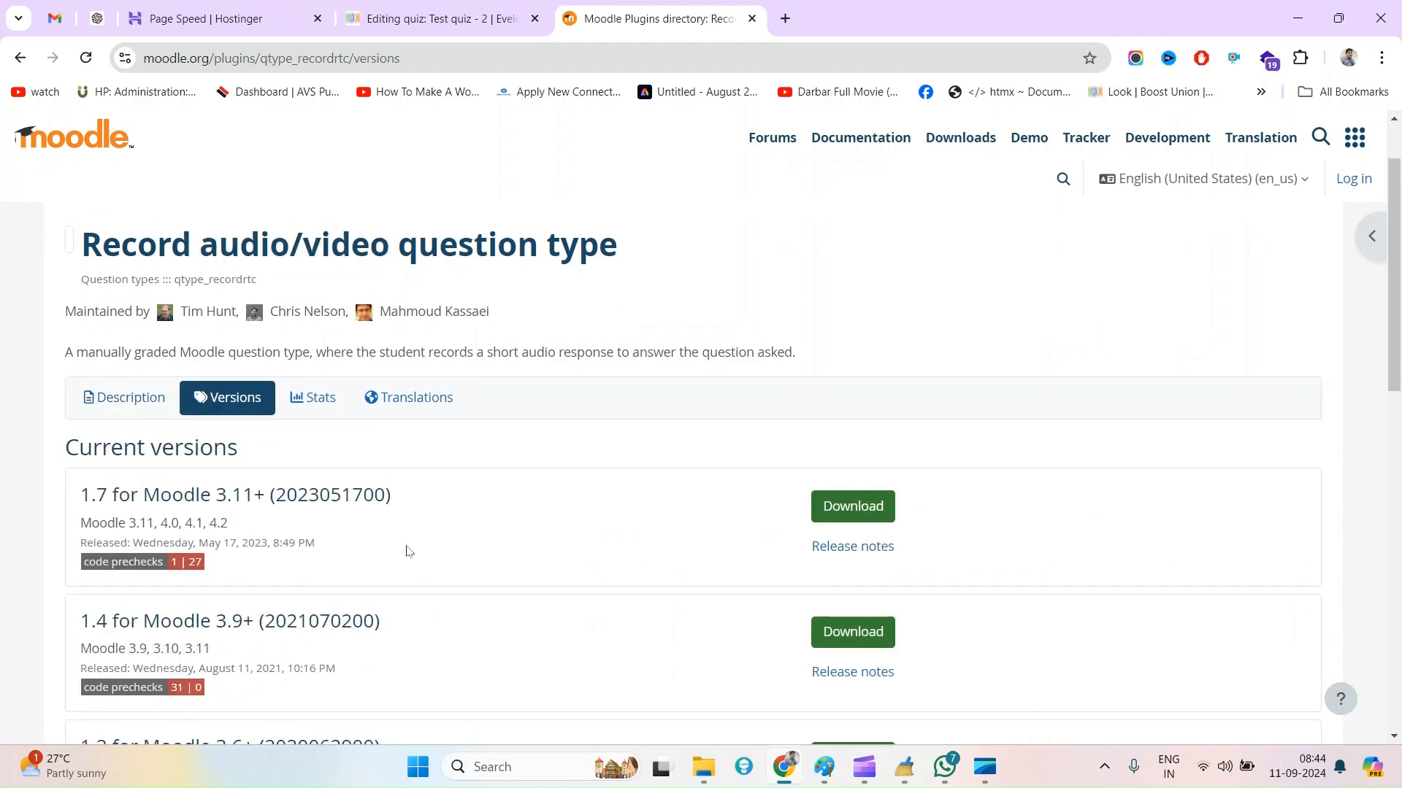
{"action": "left_click", "coordinate": [854, 519]}
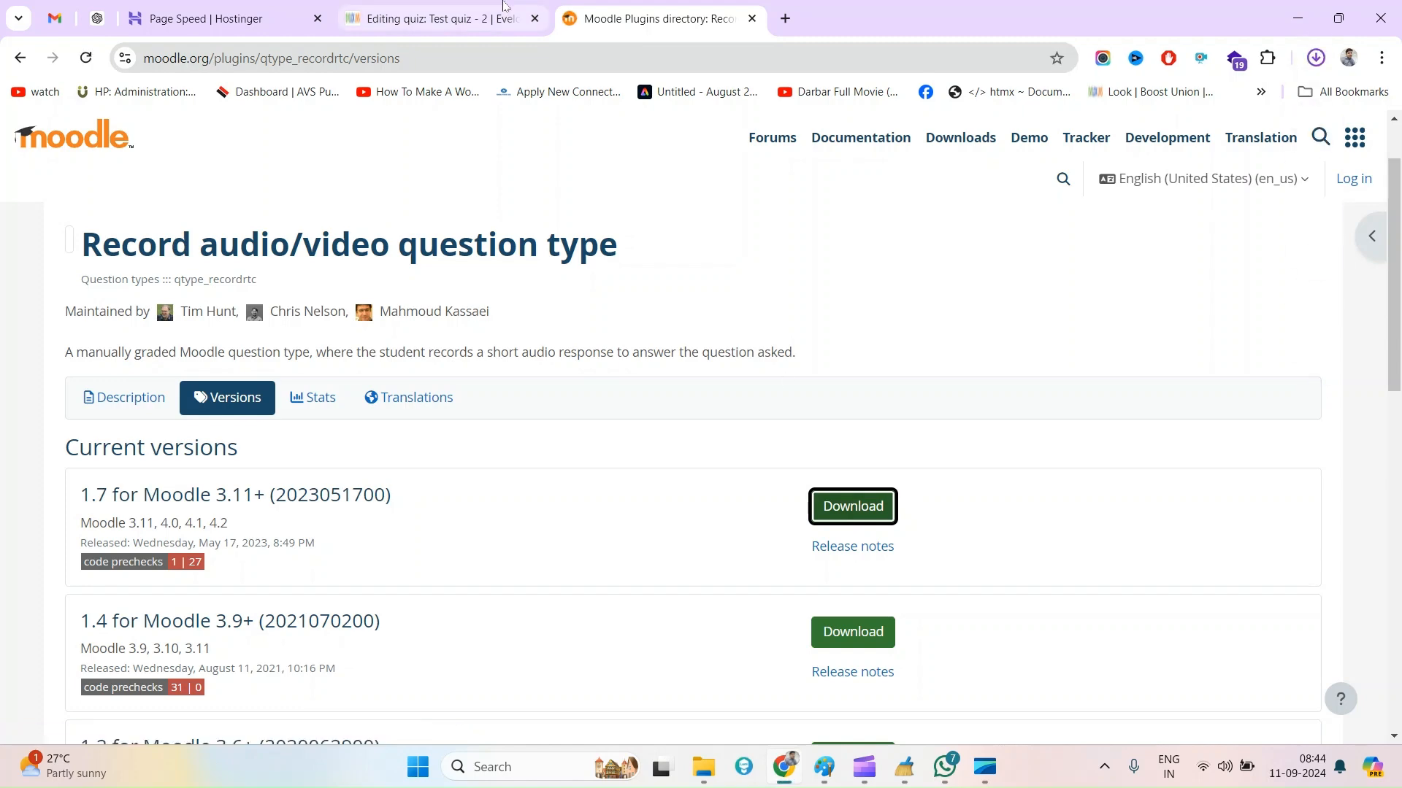
Check the contents of the downloaded plugin zip, the Moodle versions supported by release 1.7, and the recent downloads
{"action": "left_click", "coordinate": [366, 29]}
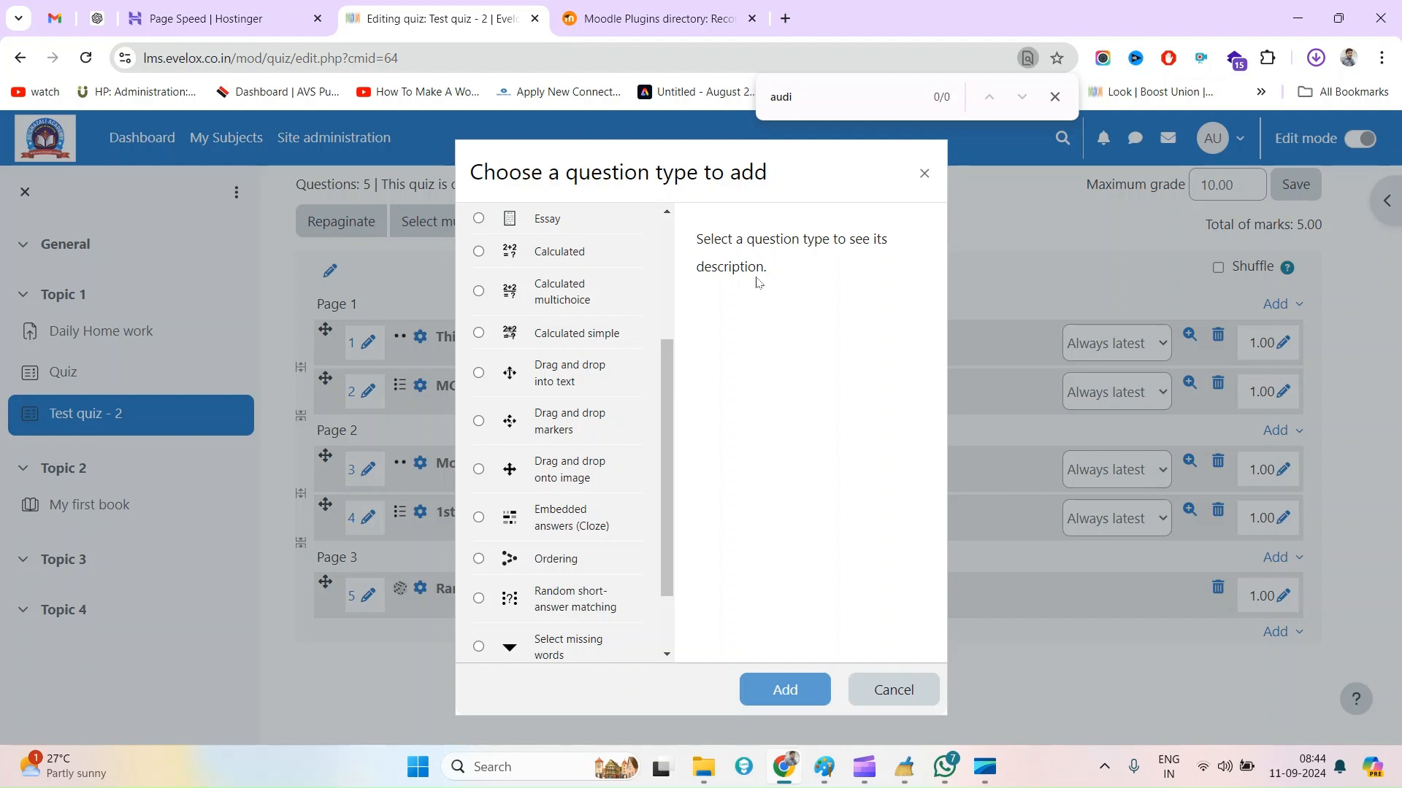
{"action": "left_click", "coordinate": [723, 6]}
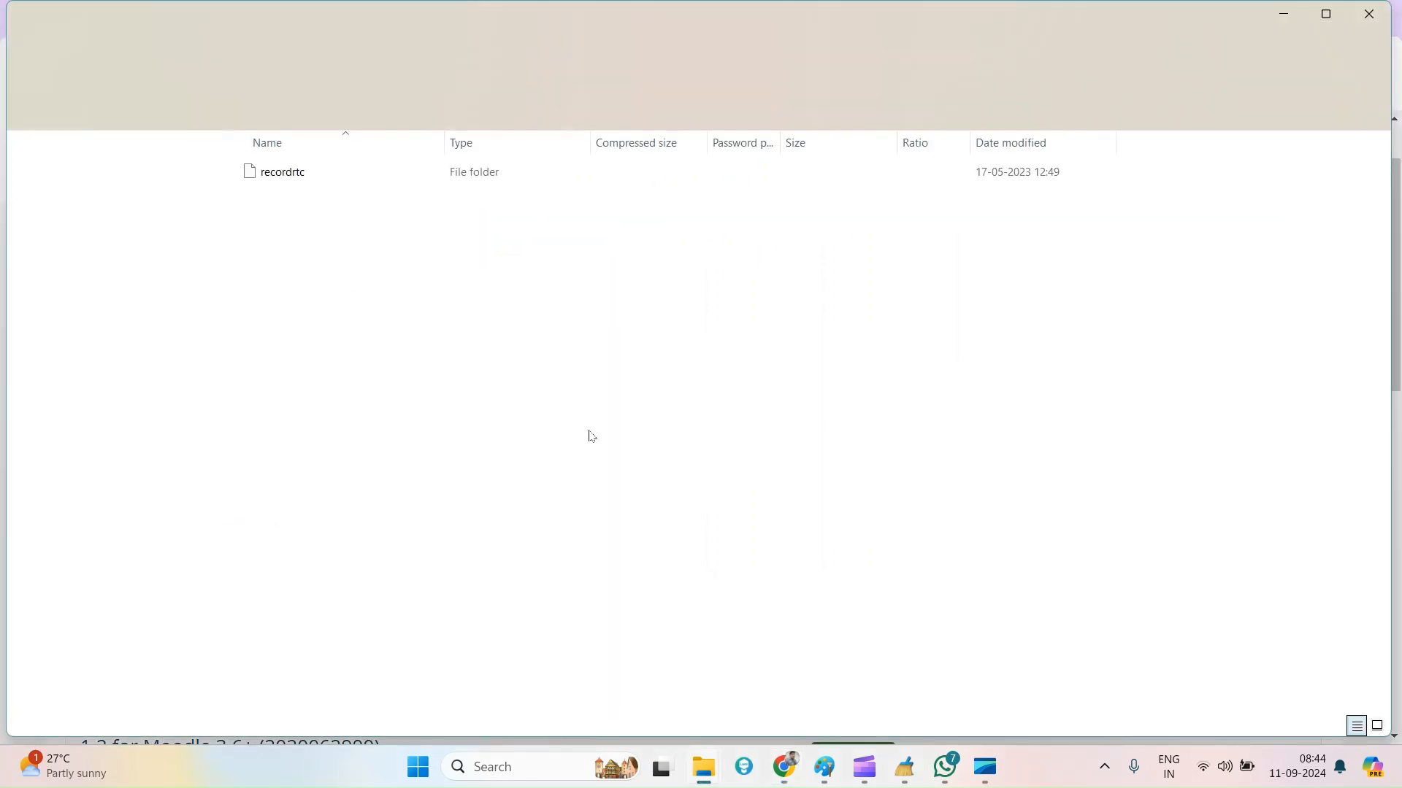
{"action": "key", "text": "alt+Tab"}
{"action": "triple_click", "coordinate": [192, 526]}
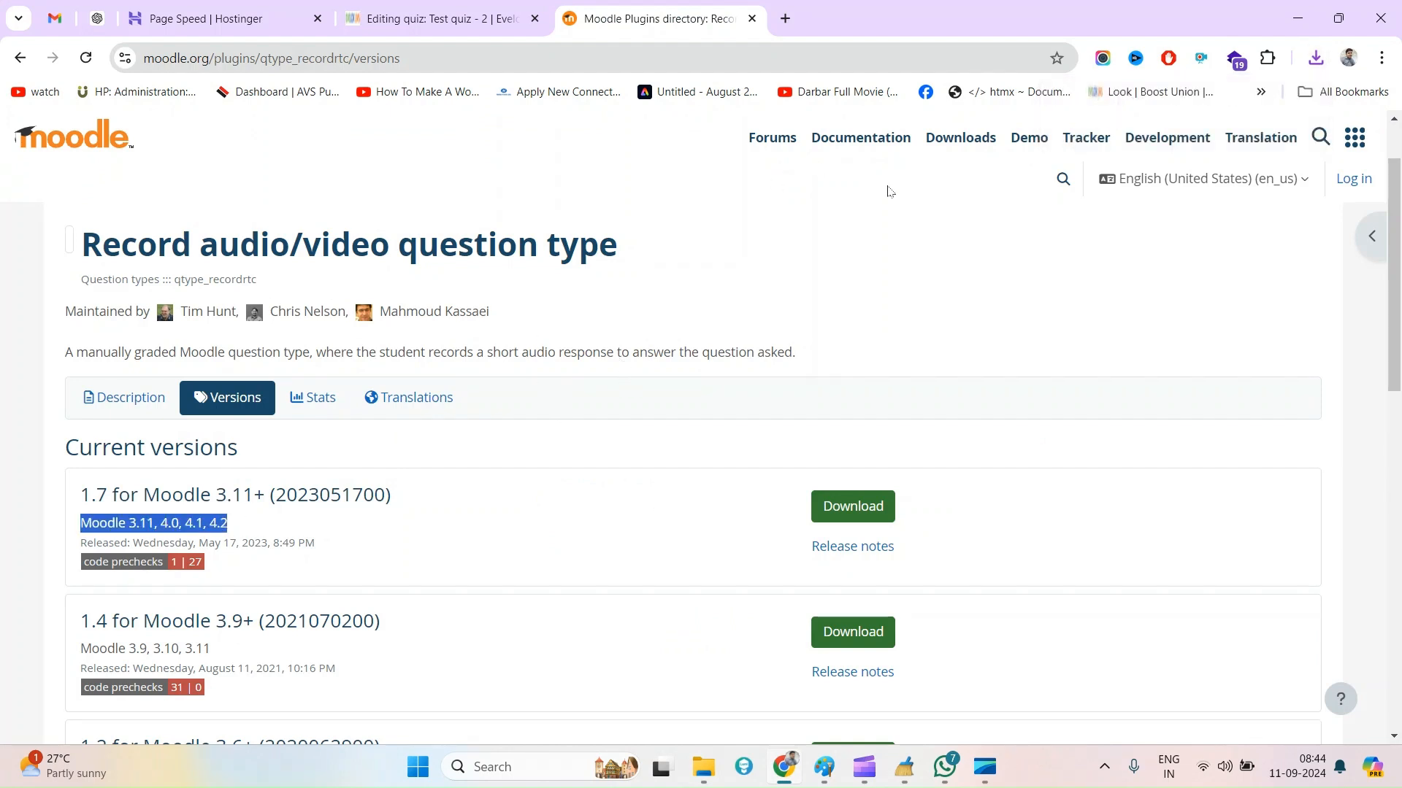
{"action": "left_click", "coordinate": [1315, 57]}
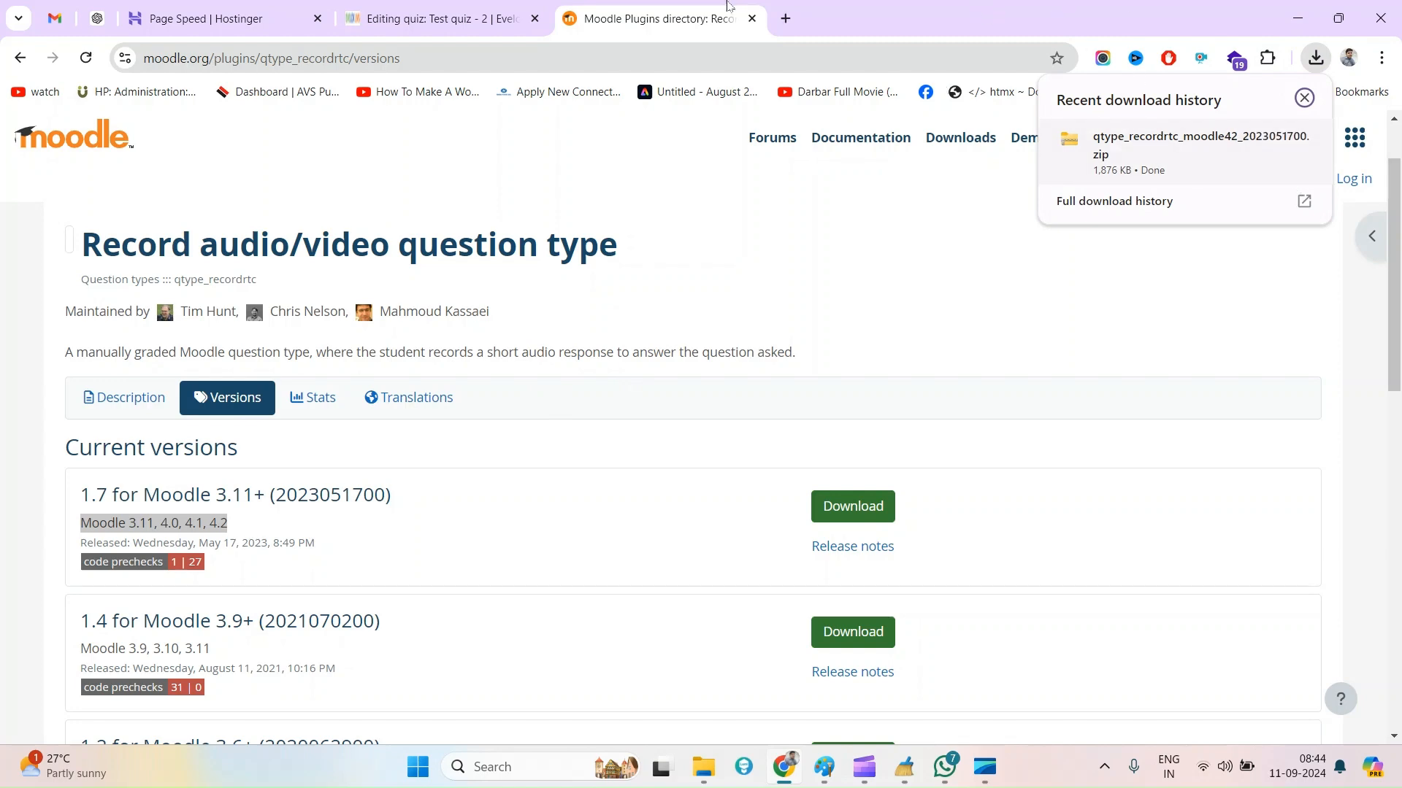
Return to the quiz, dismiss the question type chooser, and open Site administration in a new tab
{"action": "left_click", "coordinate": [385, 9]}
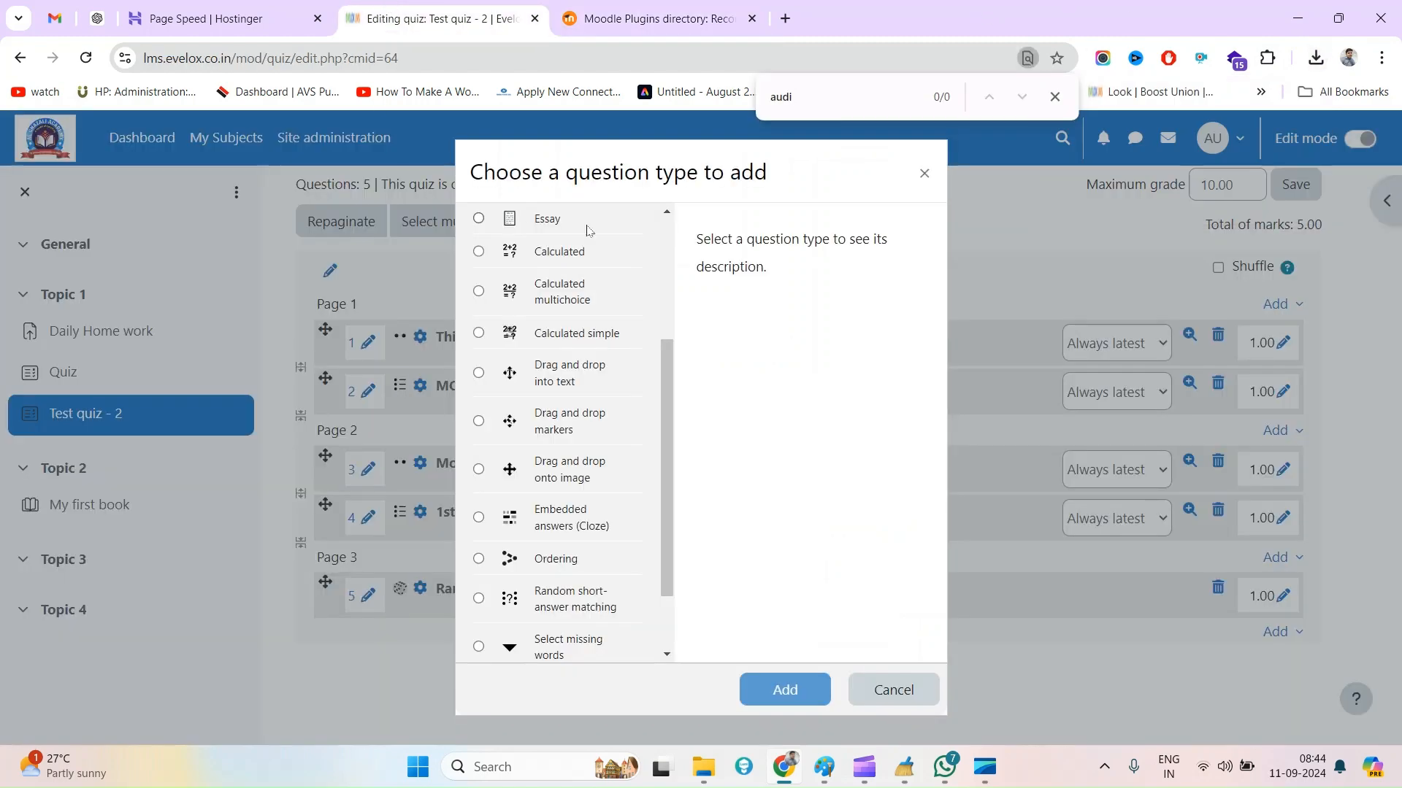
{"action": "left_click", "coordinate": [919, 173]}
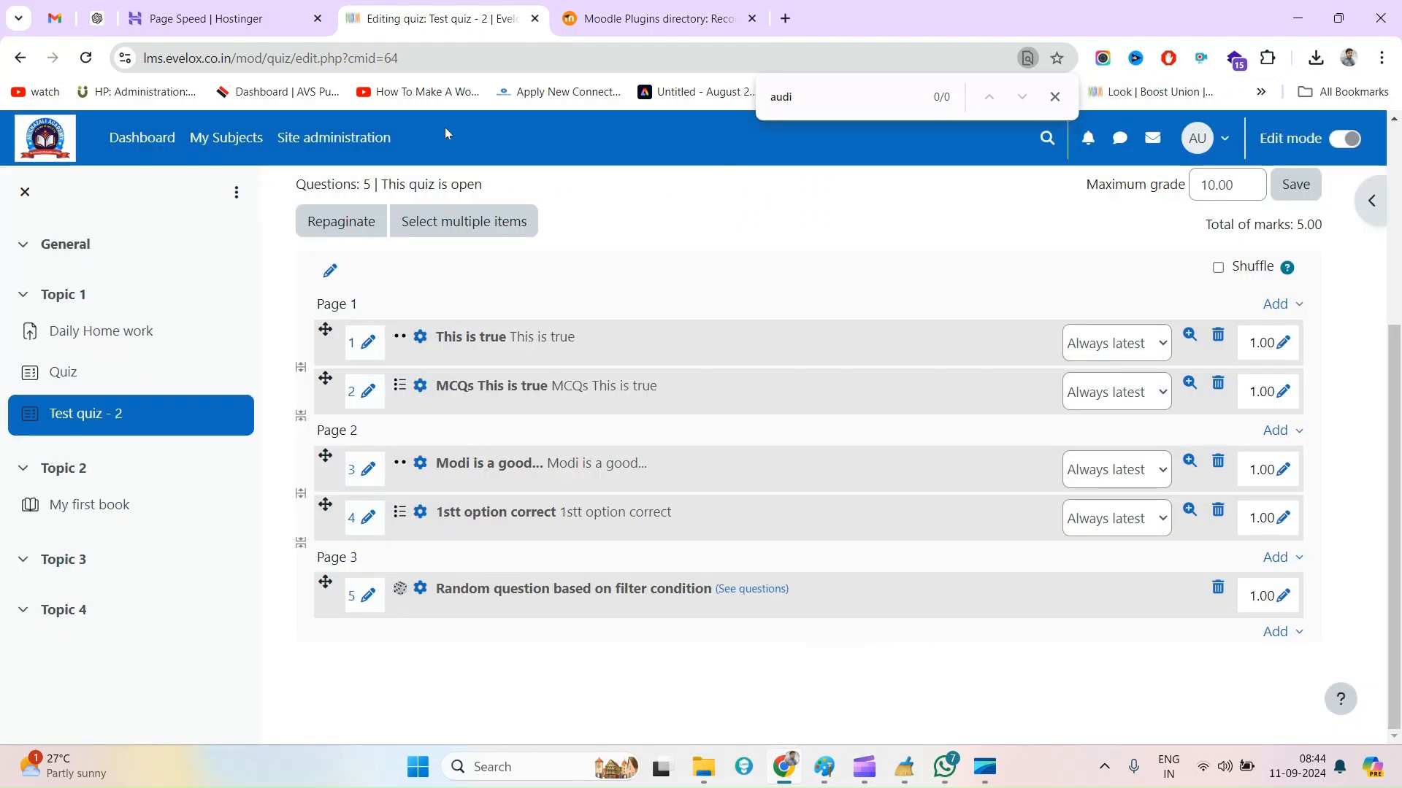
{"action": "middle_click", "coordinate": [319, 154]}
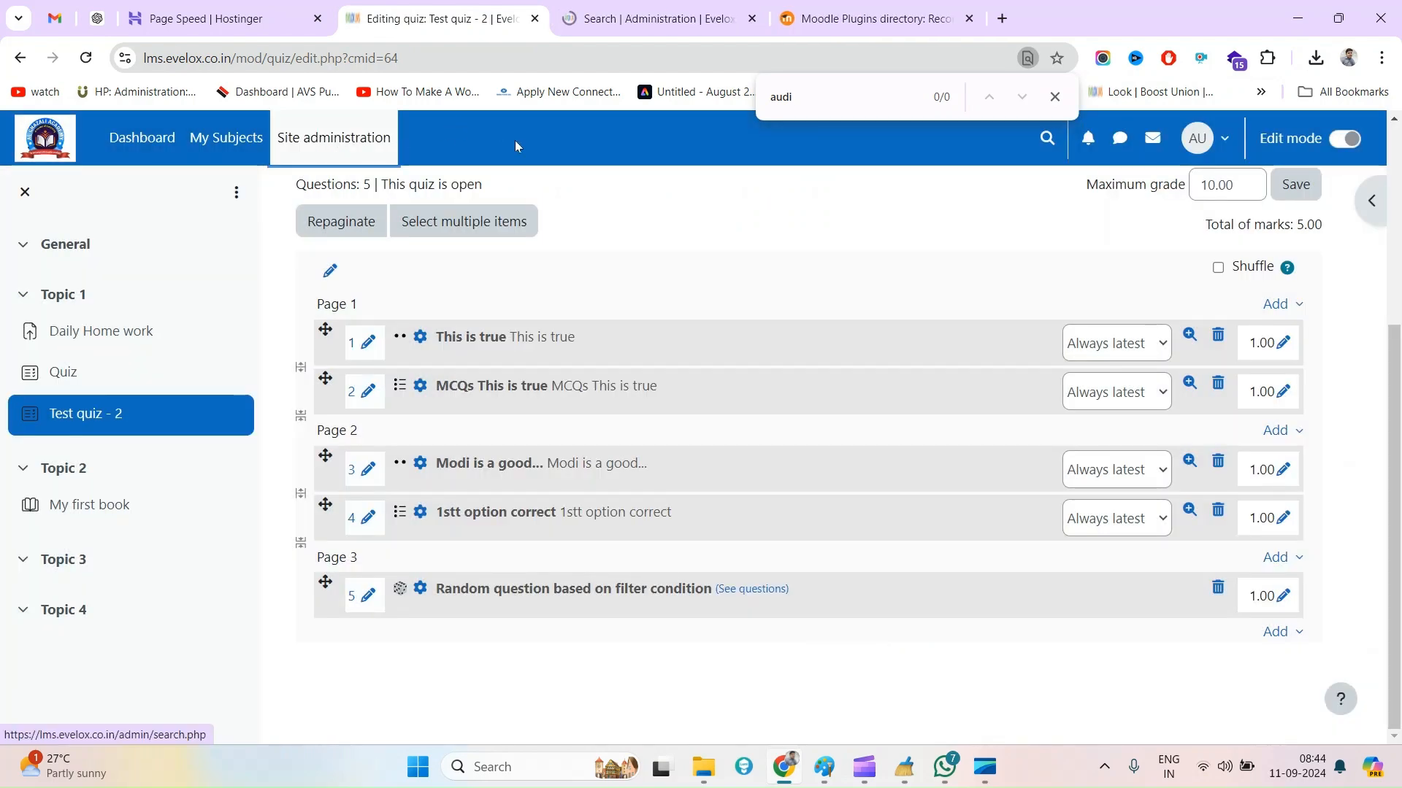
Open the plugin installer in Site administration and add qtype_recordrtc_moodle42_2023051700.zip as the ZIP package
{"action": "left_click", "coordinate": [684, 8]}
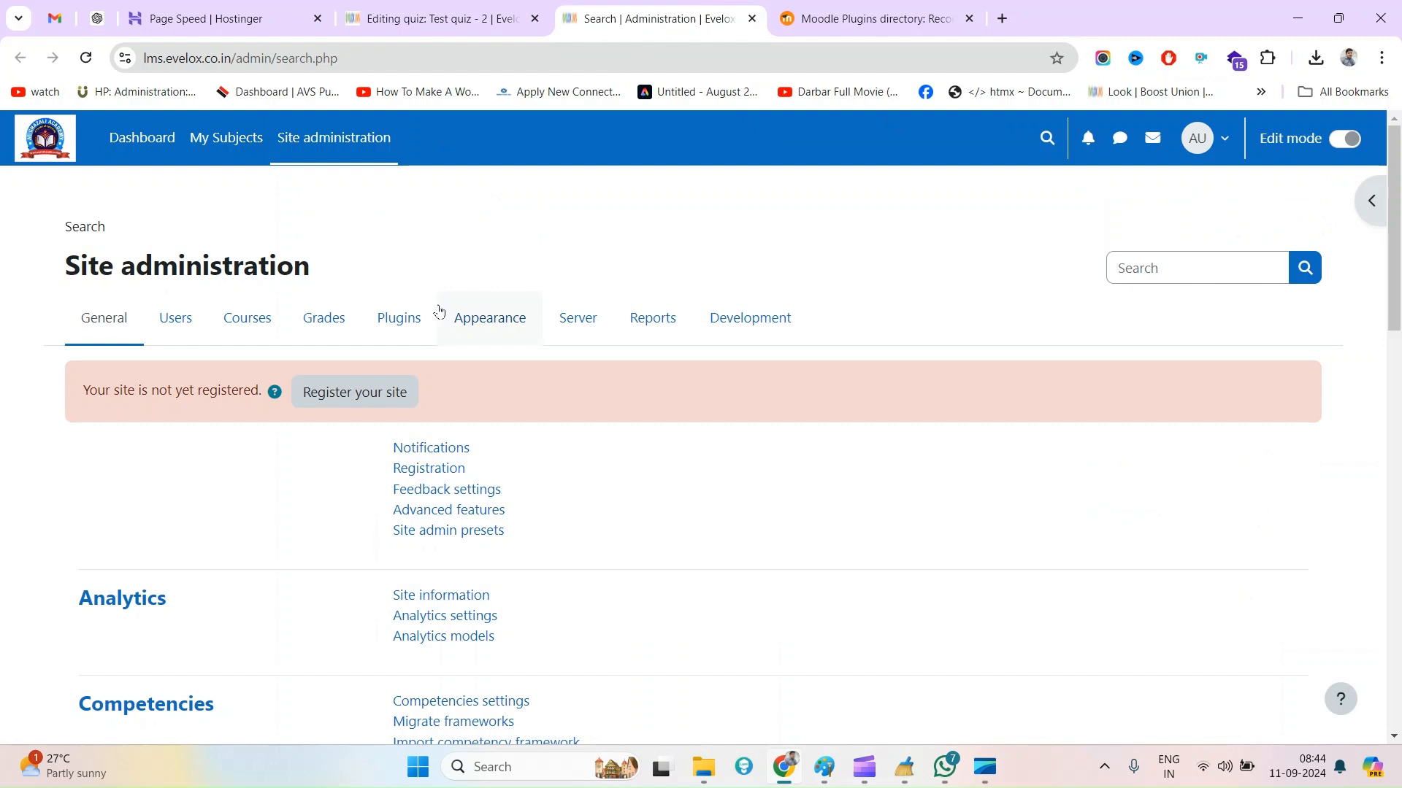
{"action": "left_click", "coordinate": [394, 321]}
{"action": "left_click", "coordinate": [434, 448]}
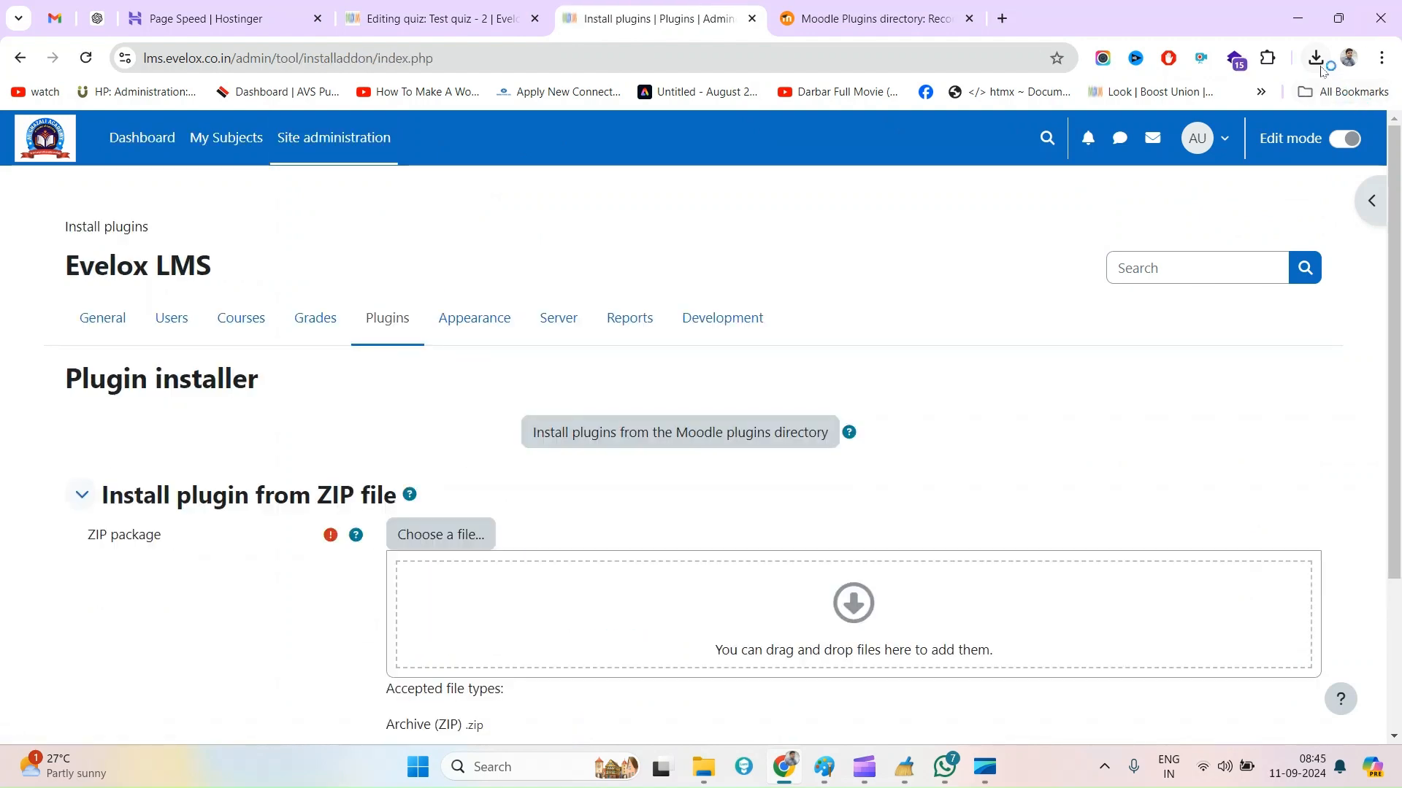
{"action": "left_click", "coordinate": [1315, 58]}
{"action": "left_click_drag", "start_coordinate": [1156, 162], "coordinate": [611, 622]}
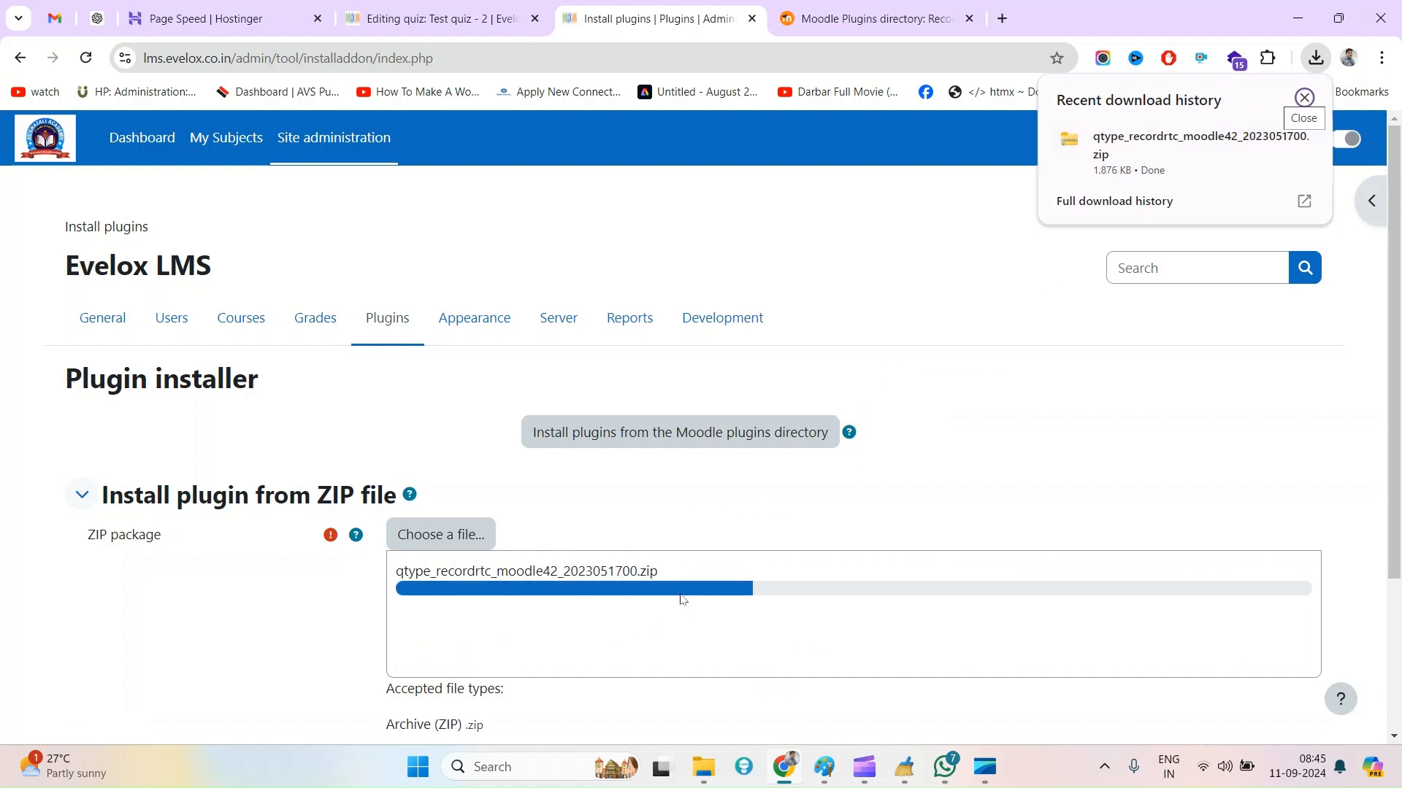
{"action": "left_click", "coordinate": [957, 352]}
Install the plugin from the uploaded ZIP, continue past the validation and server checks, and start the Moodle database upgrade
{"action": "scroll", "coordinate": [714, 541], "scroll_direction": "down", "scroll_amount": 3}
{"action": "left_click", "coordinate": [466, 613]}
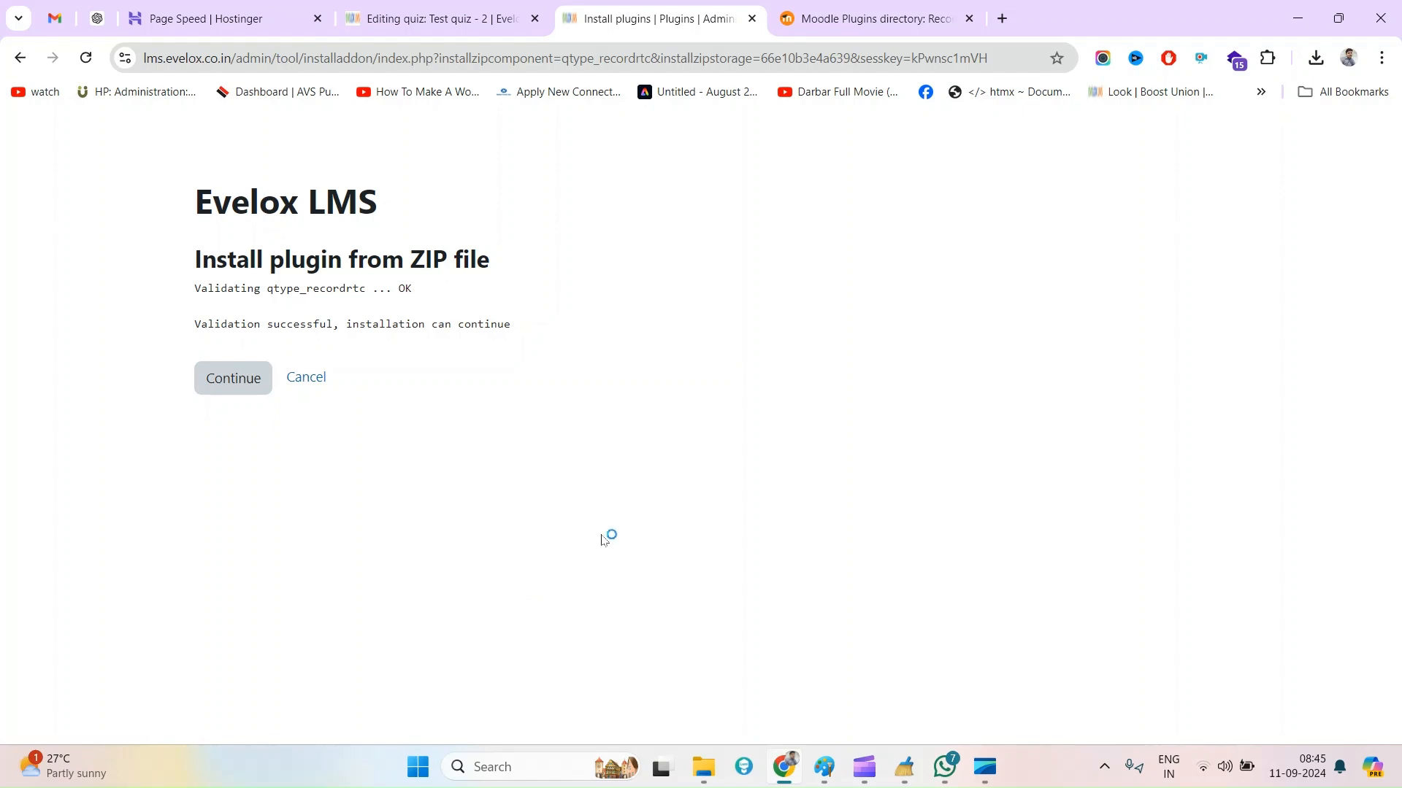
{"action": "left_click", "coordinate": [247, 391]}
{"action": "left_click", "coordinate": [690, 719]}
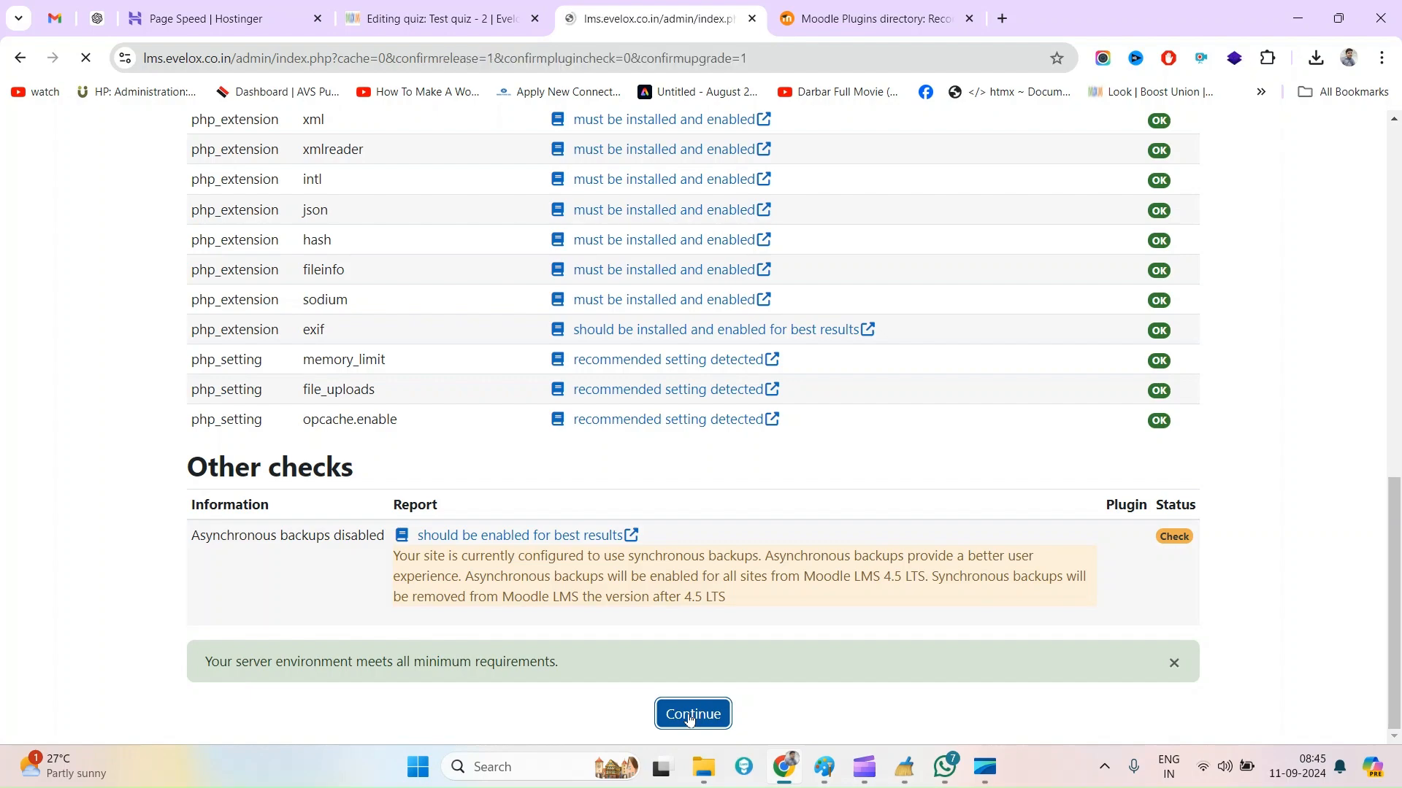
{"action": "scroll", "coordinate": [677, 639], "scroll_direction": "down", "scroll_amount": 15}
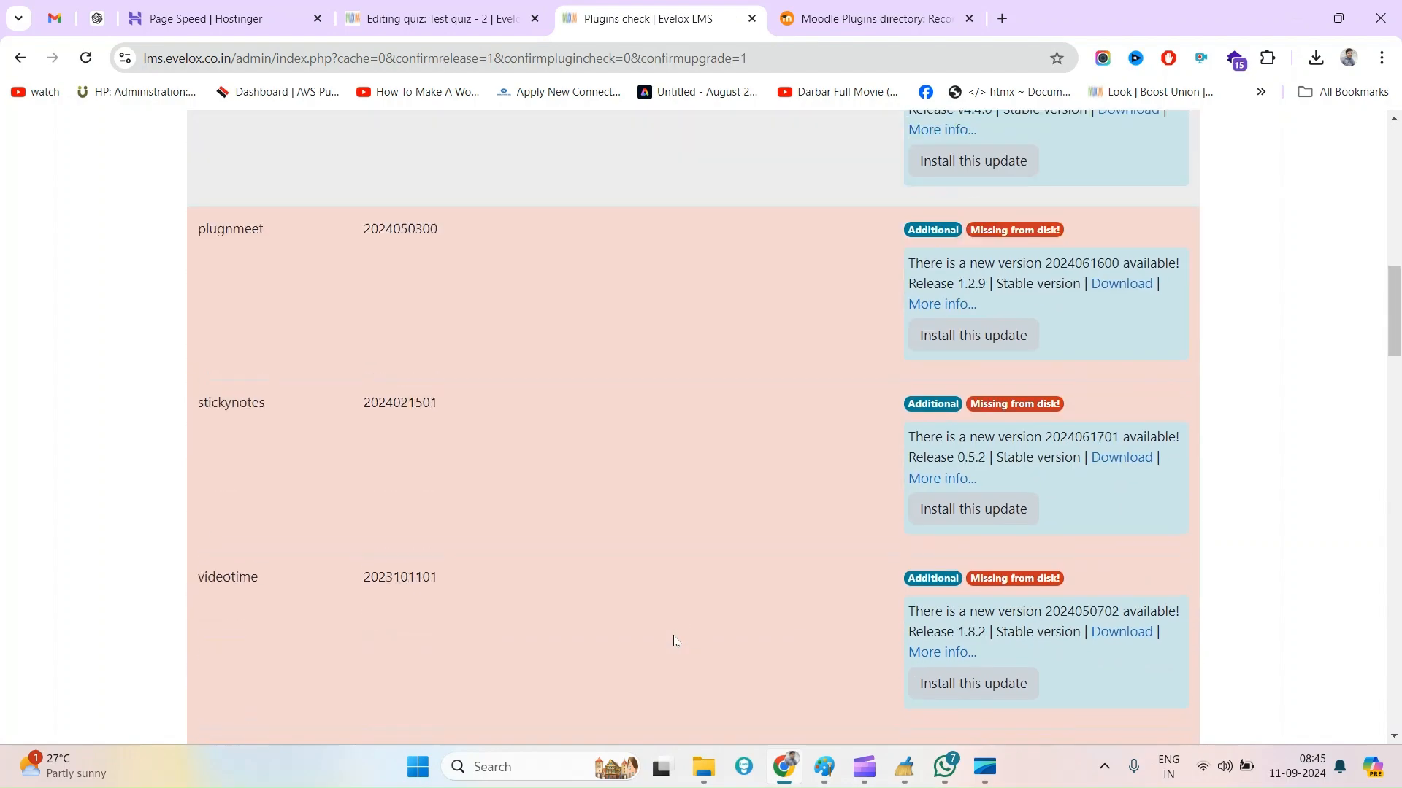
{"action": "scroll", "coordinate": [675, 641], "scroll_direction": "down", "scroll_amount": 20}
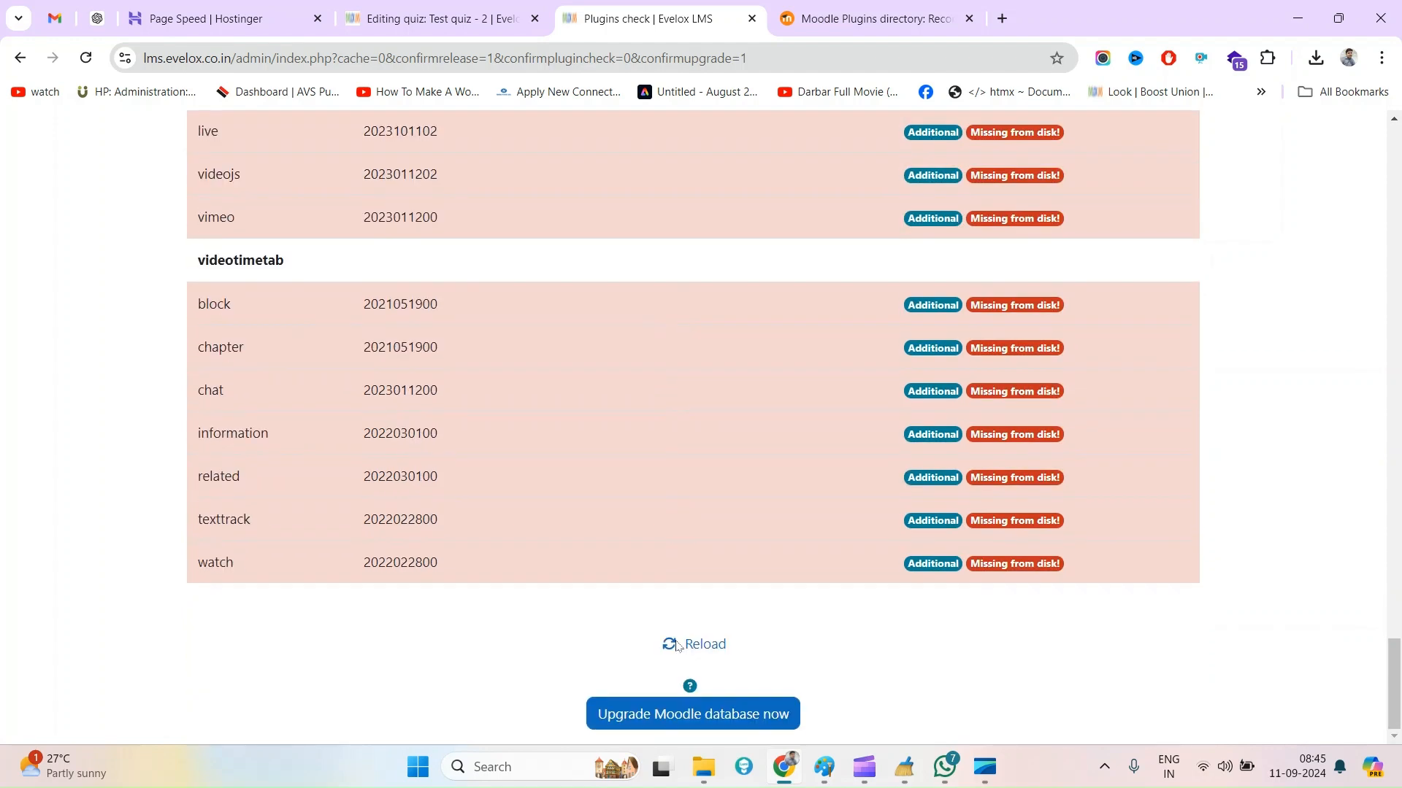
{"action": "left_click", "coordinate": [673, 724]}
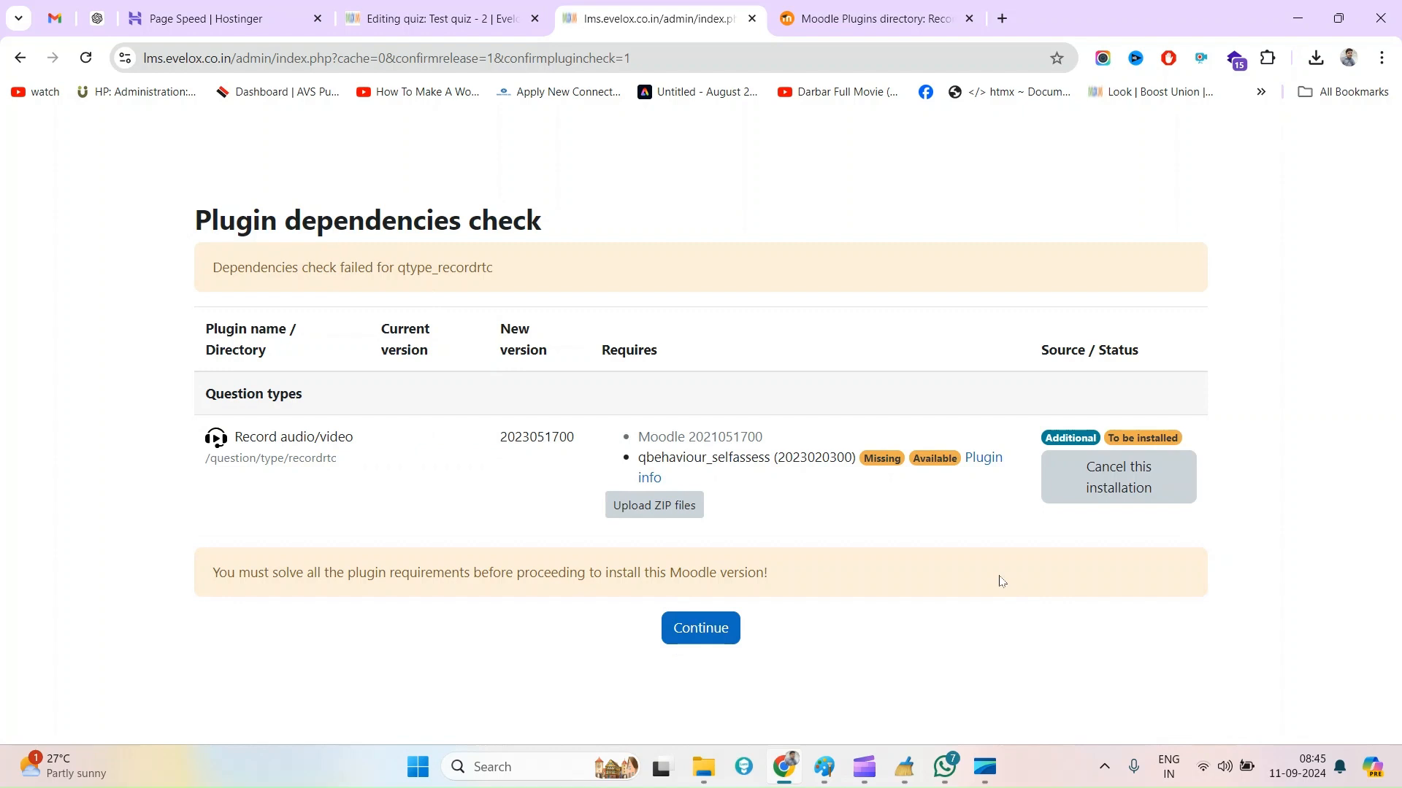
Search Google for the missing qbehaviour_selfassess dependency and open its Self-assessment page in the Moodle plugins directory
{"action": "double_click", "coordinate": [658, 456]}
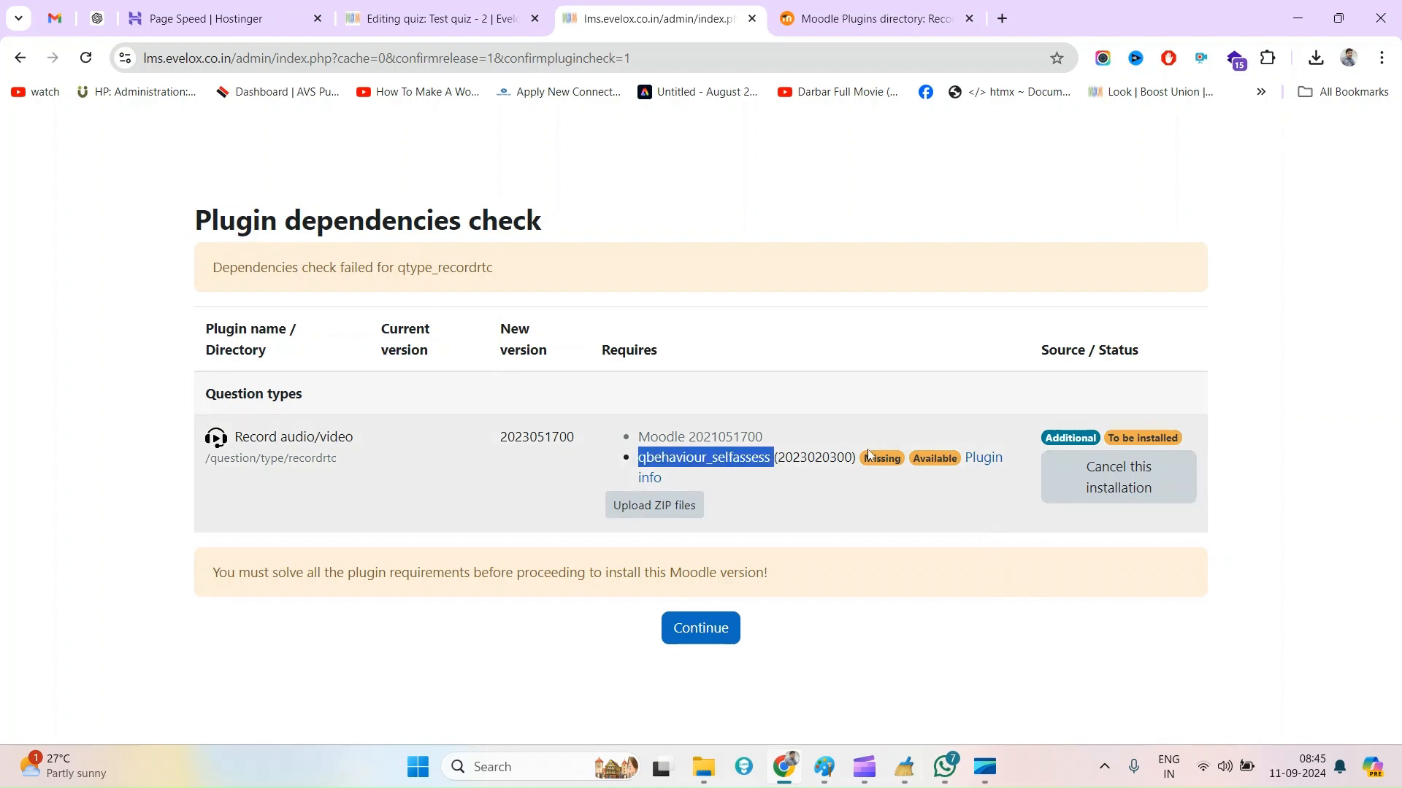
{"action": "left_click", "coordinate": [829, 526]}
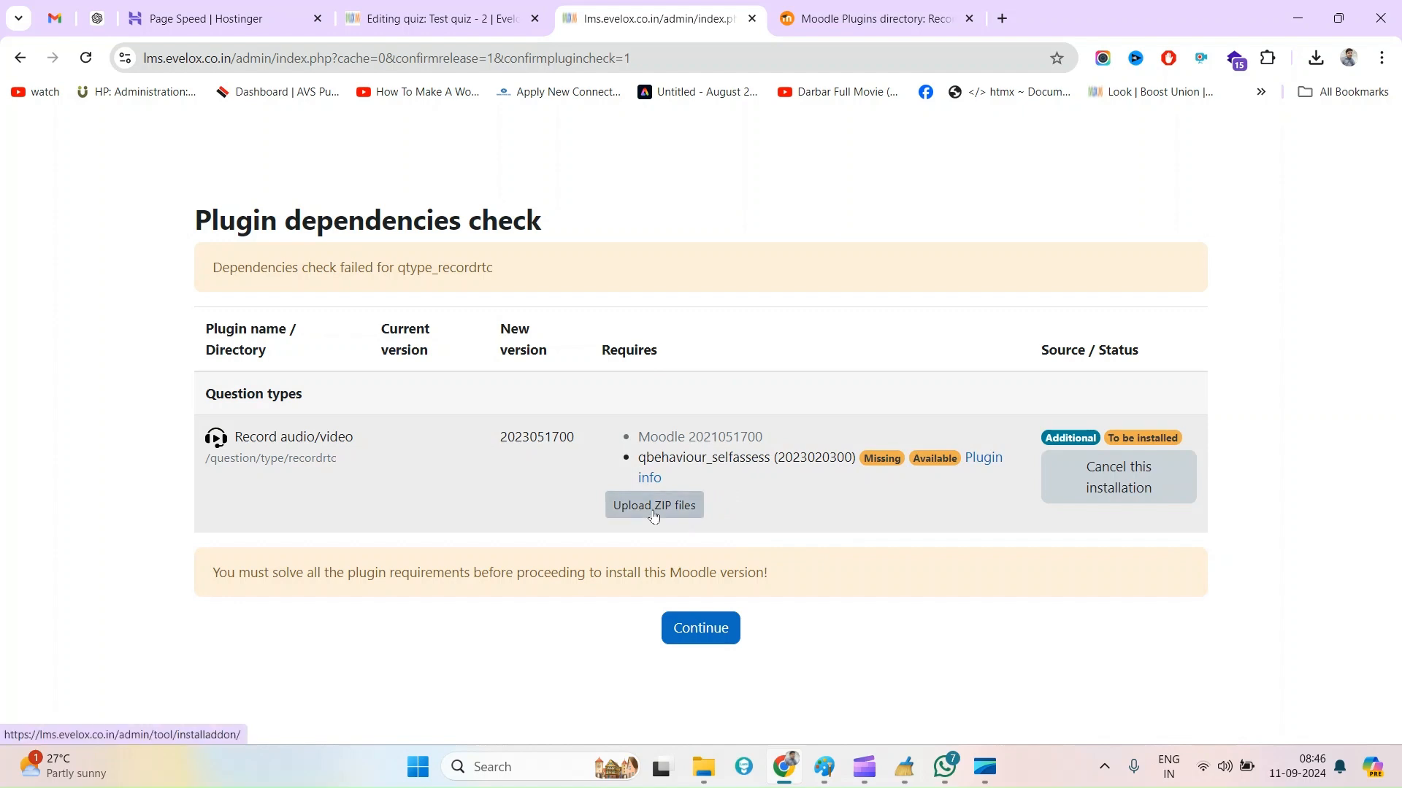
{"action": "double_click", "coordinate": [682, 458]}
{"action": "double_click", "coordinate": [694, 460]}
{"action": "right_click", "coordinate": [700, 460]}
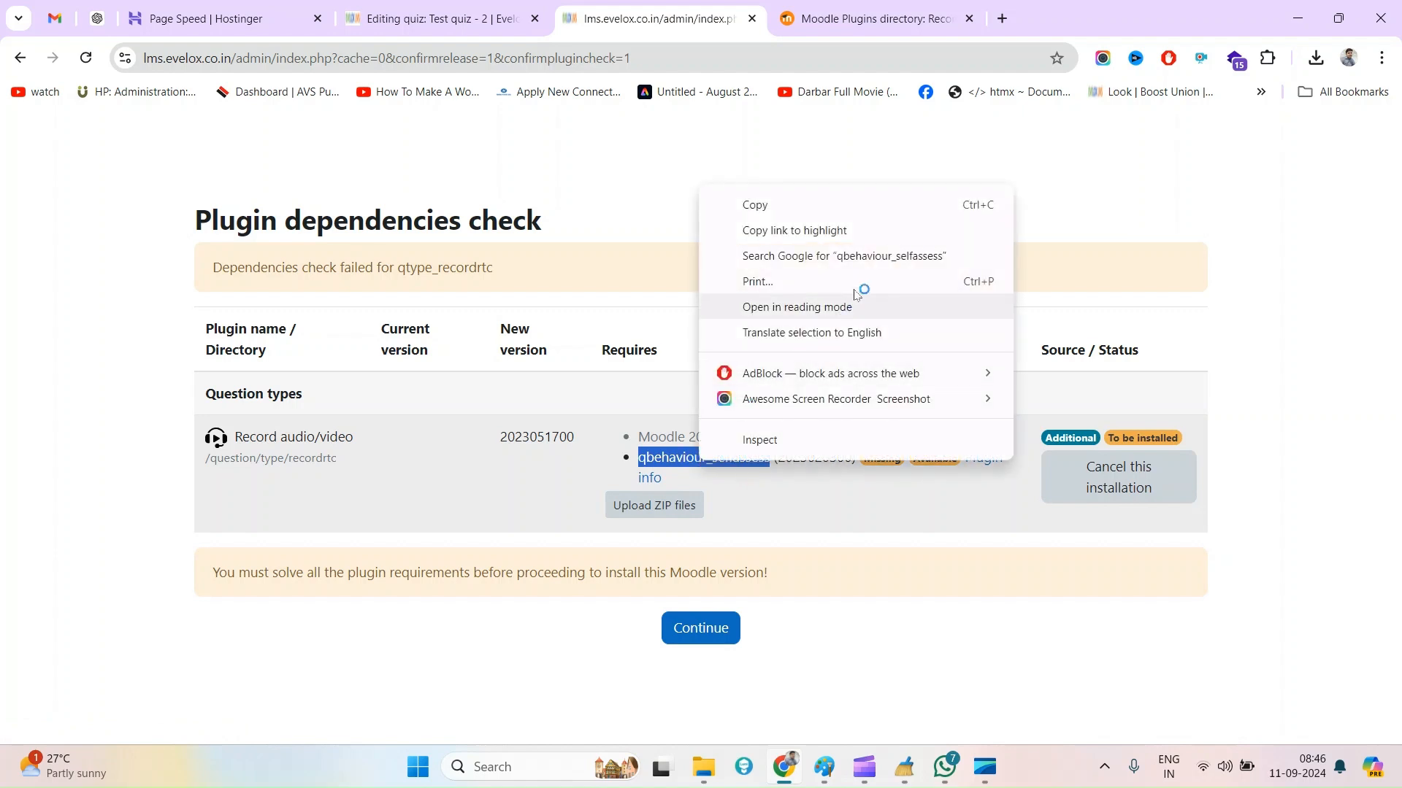
{"action": "left_click", "coordinate": [817, 240]}
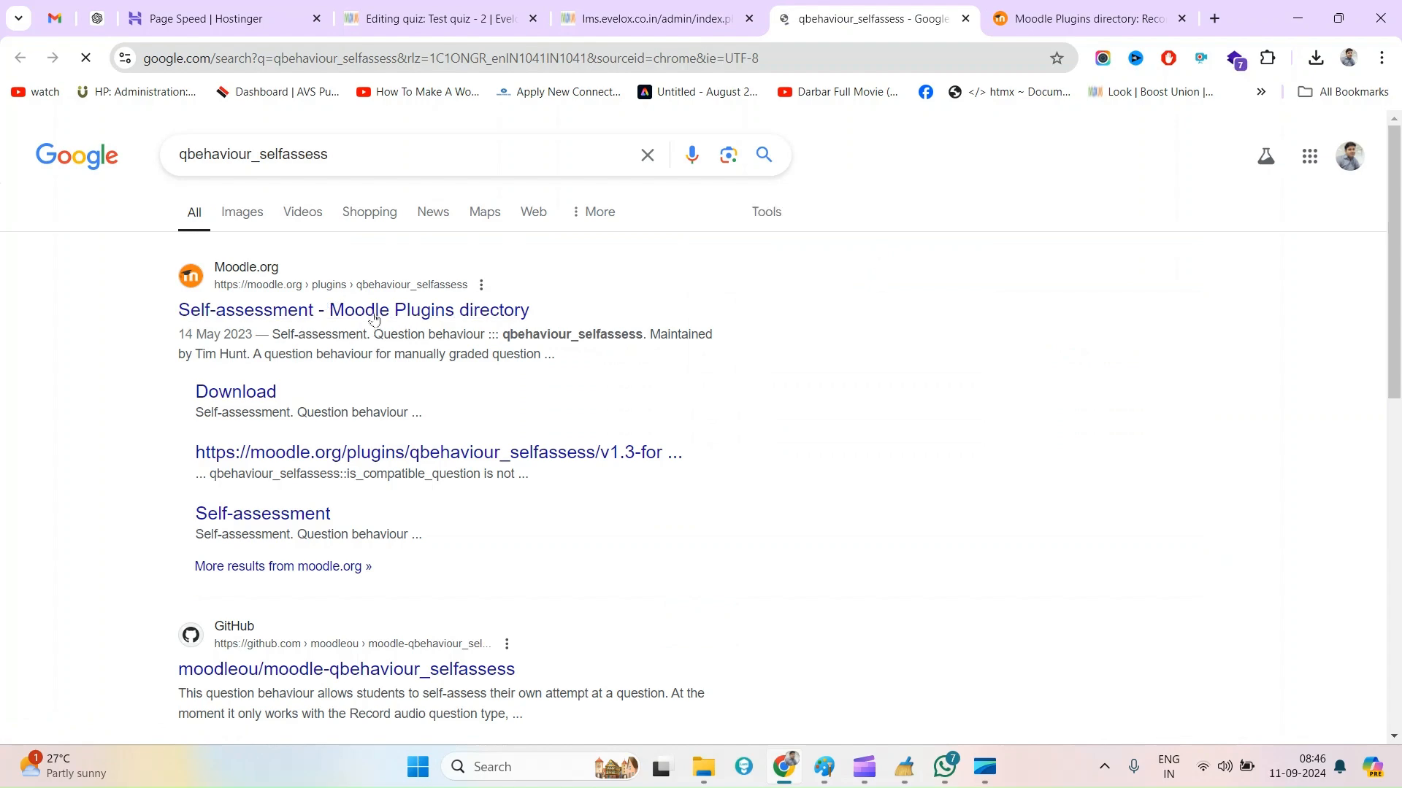
{"action": "left_click", "coordinate": [394, 314]}
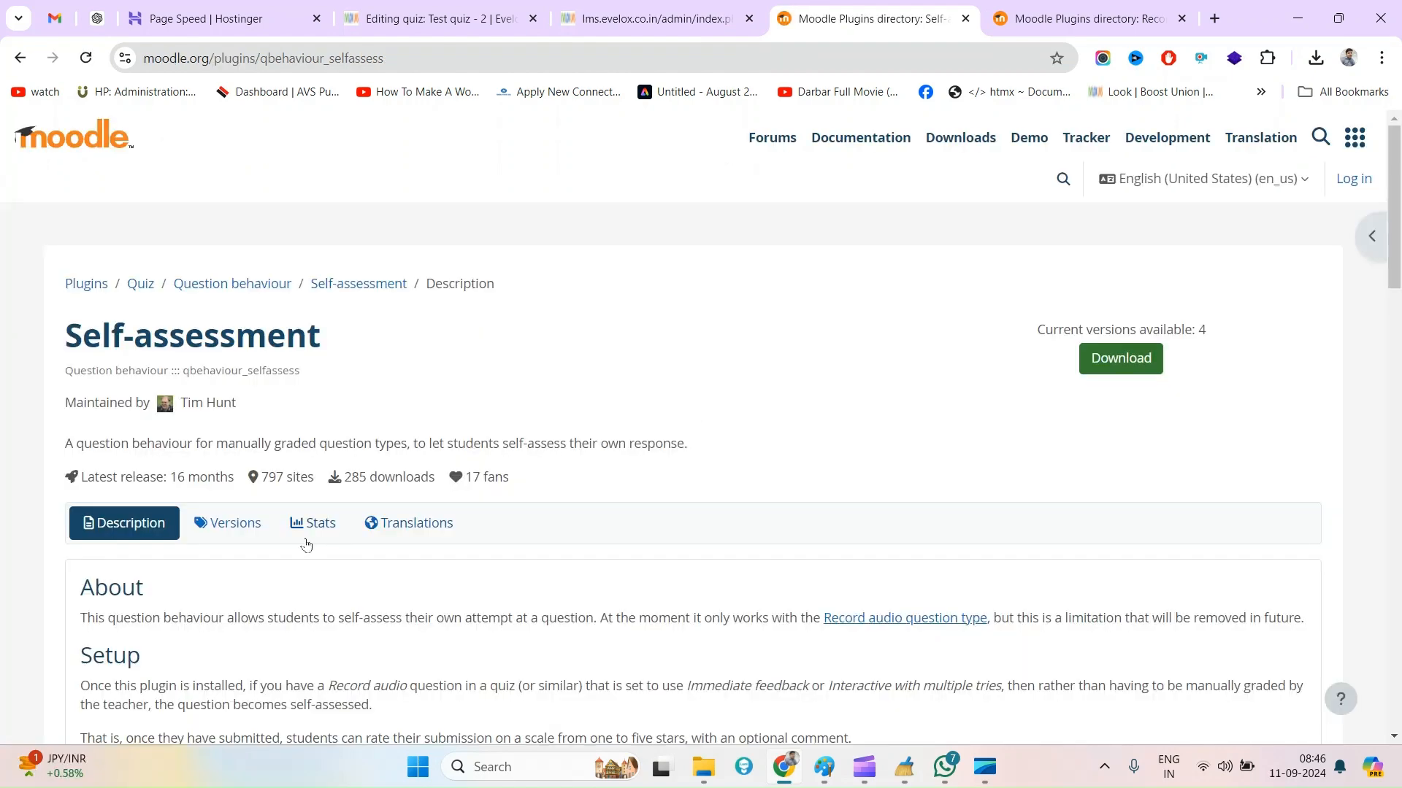
Download v1.4 for Moodle 3.11+ of the Self-assessment plugin and check the contents of its zip
{"action": "left_click", "coordinate": [243, 530]}
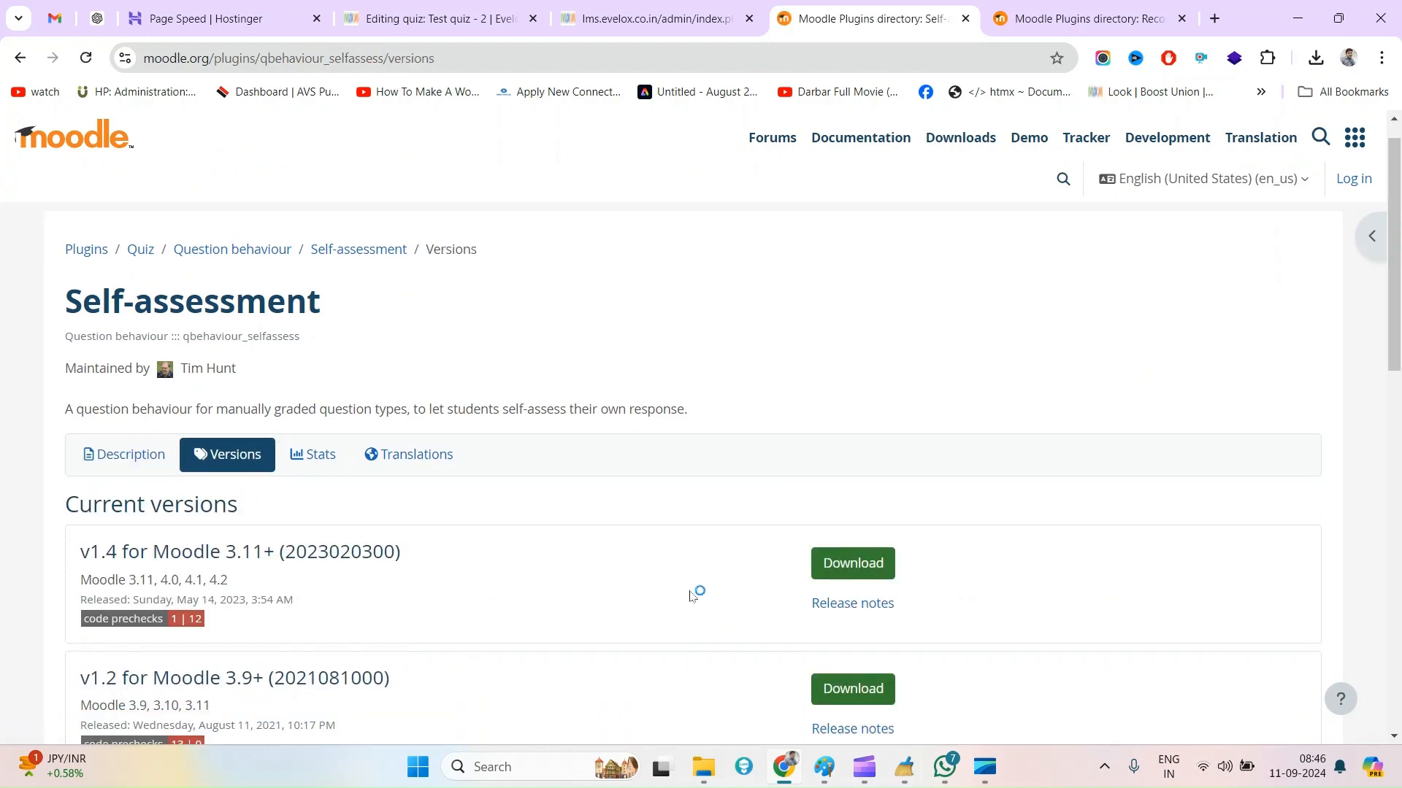
{"action": "scroll", "coordinate": [694, 592], "scroll_direction": "down", "scroll_amount": 1}
{"action": "left_click", "coordinate": [851, 508]}
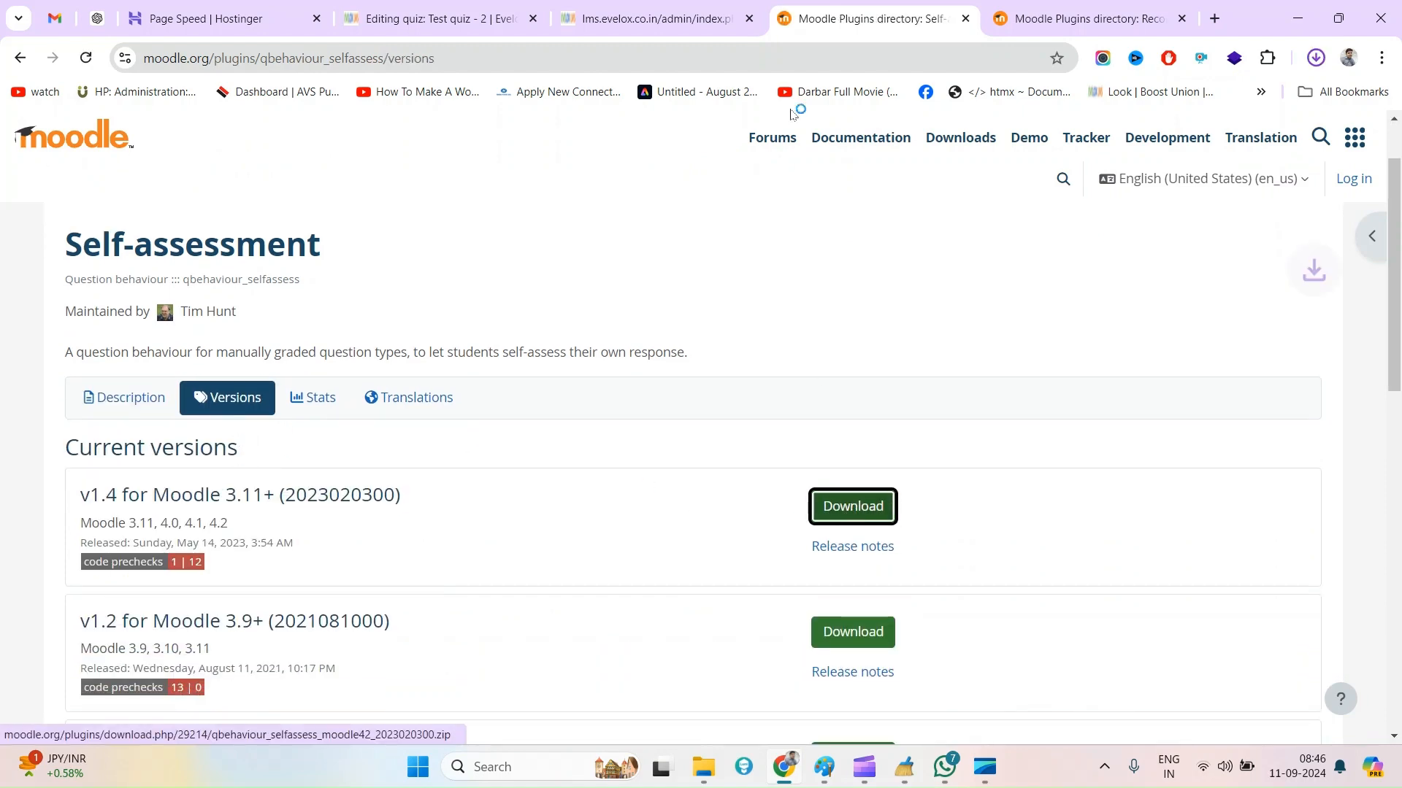
{"action": "left_click", "coordinate": [690, 14]}
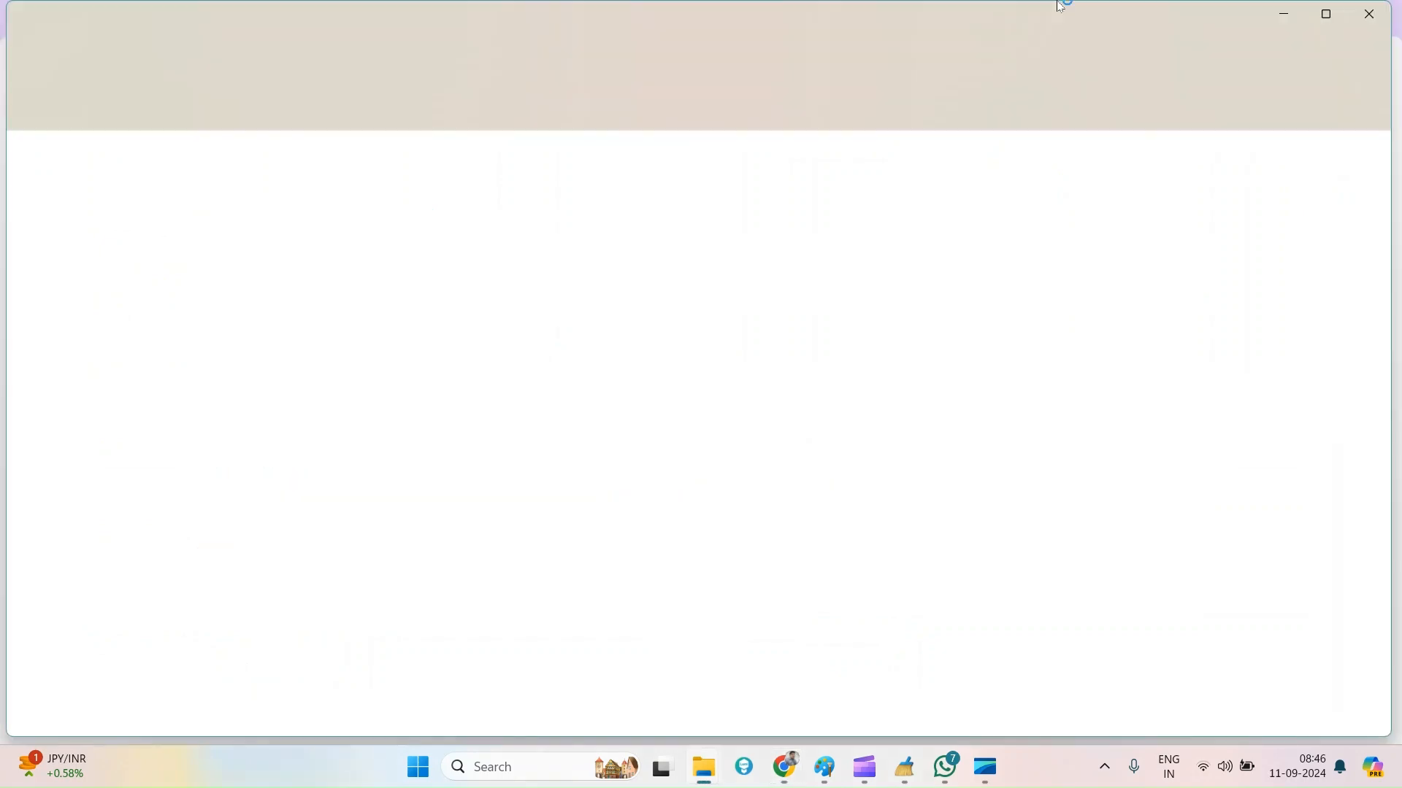
{"action": "left_click", "coordinate": [1365, 13]}
Return to the plugin dependencies check and continue to the plugins check page's available missing dependencies
{"action": "left_click", "coordinate": [456, 7]}
{"action": "scroll", "coordinate": [580, 320], "scroll_direction": "up", "scroll_amount": 2}
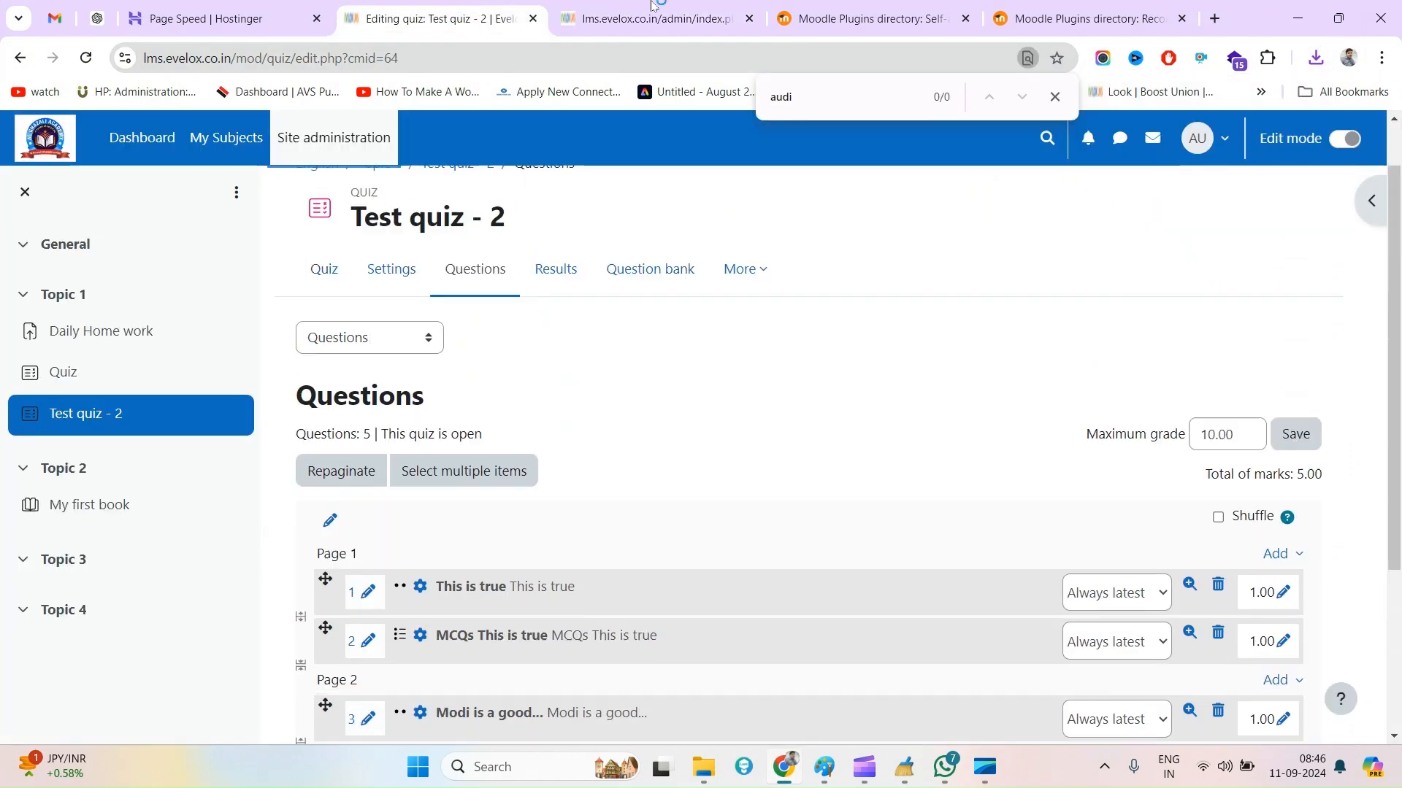
{"action": "left_click", "coordinate": [642, 15]}
{"action": "left_click", "coordinate": [710, 626]}
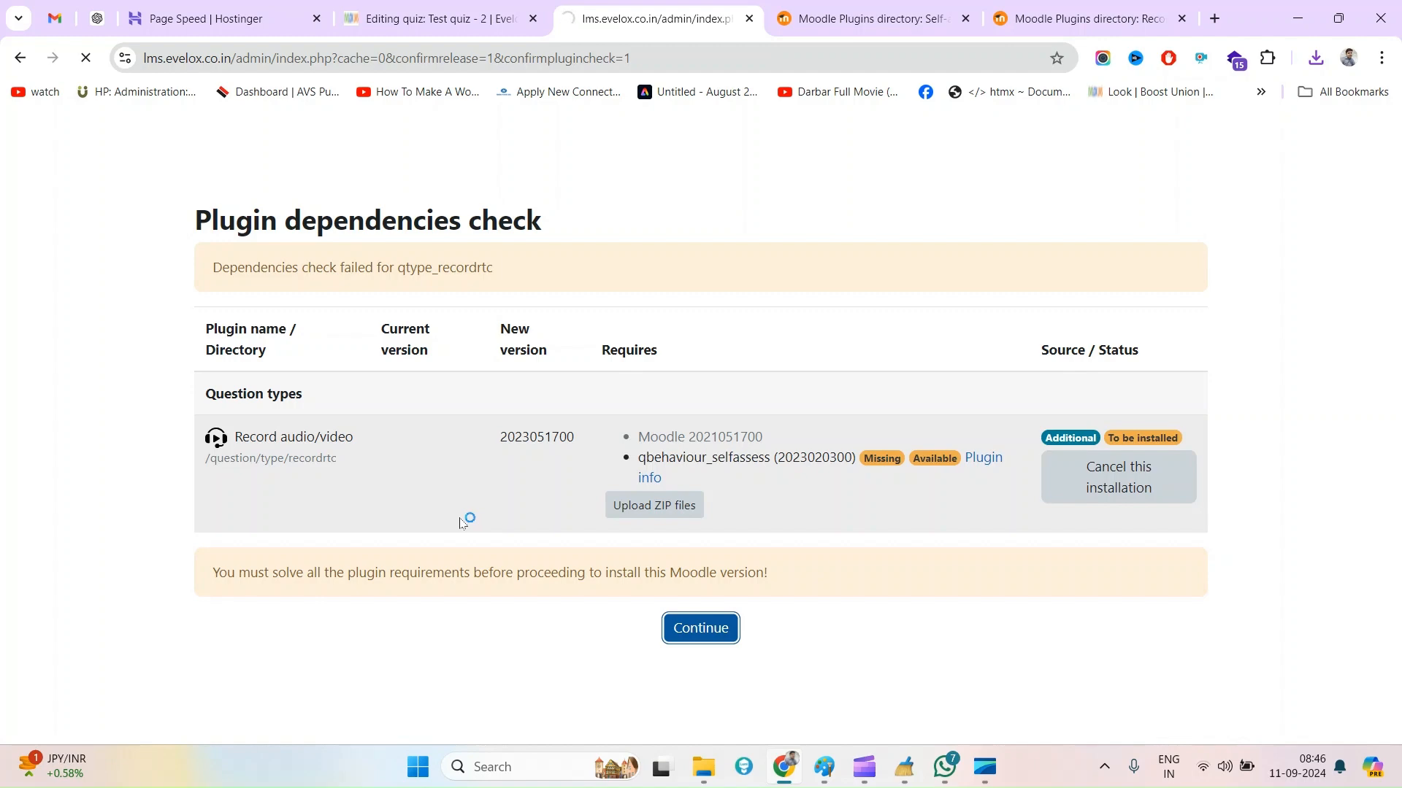
{"action": "scroll", "coordinate": [459, 524], "scroll_direction": "down", "scroll_amount": 7}
{"action": "scroll", "coordinate": [460, 524], "scroll_direction": "up", "scroll_amount": 4}
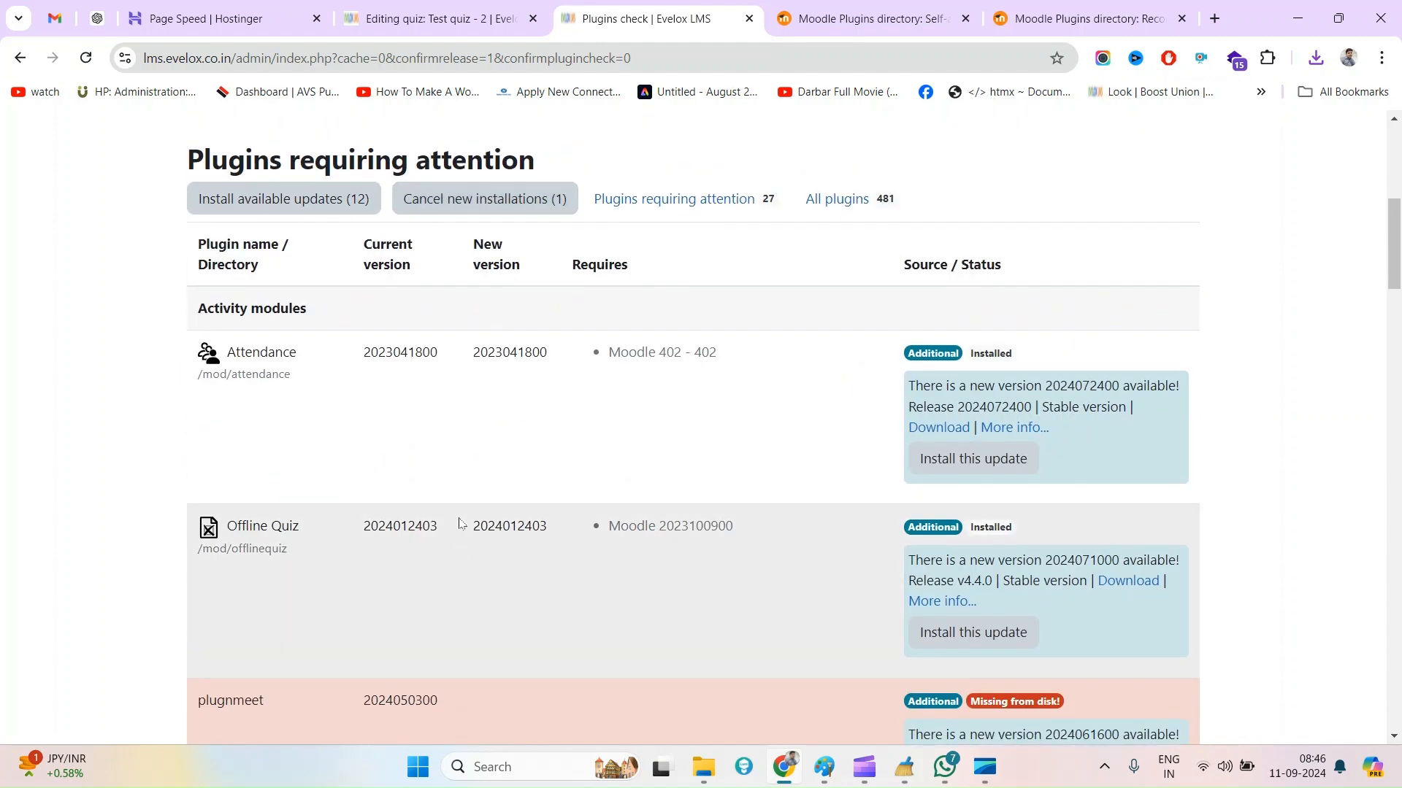
Install the missing Self-assessment dependency, v1.4 for Moodle 3.11+, and continue past its validation
{"action": "double_click", "coordinate": [215, 286]}
{"action": "left_click_drag", "start_coordinate": [214, 286], "coordinate": [255, 287]}
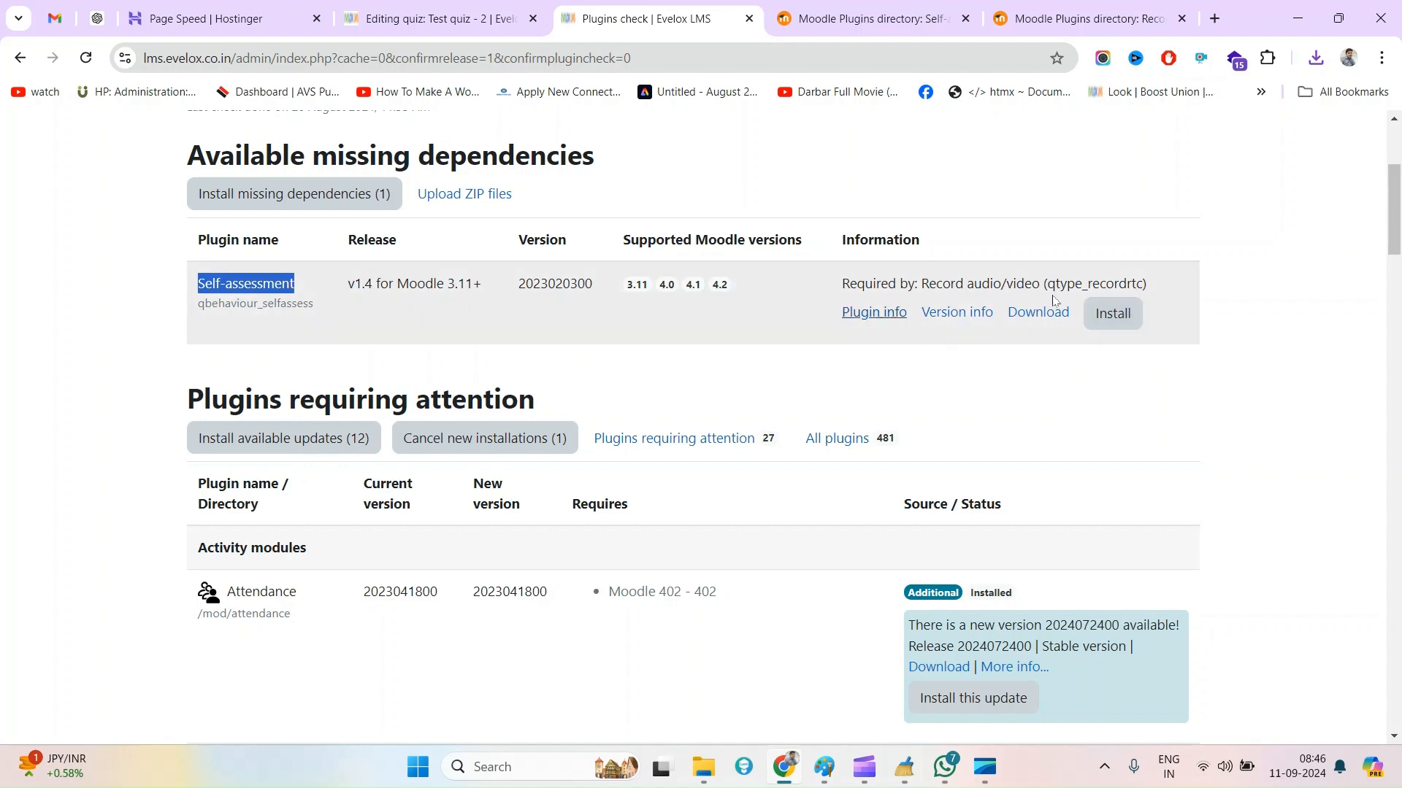
{"action": "scroll", "coordinate": [343, 288], "scroll_direction": "up", "scroll_amount": 1}
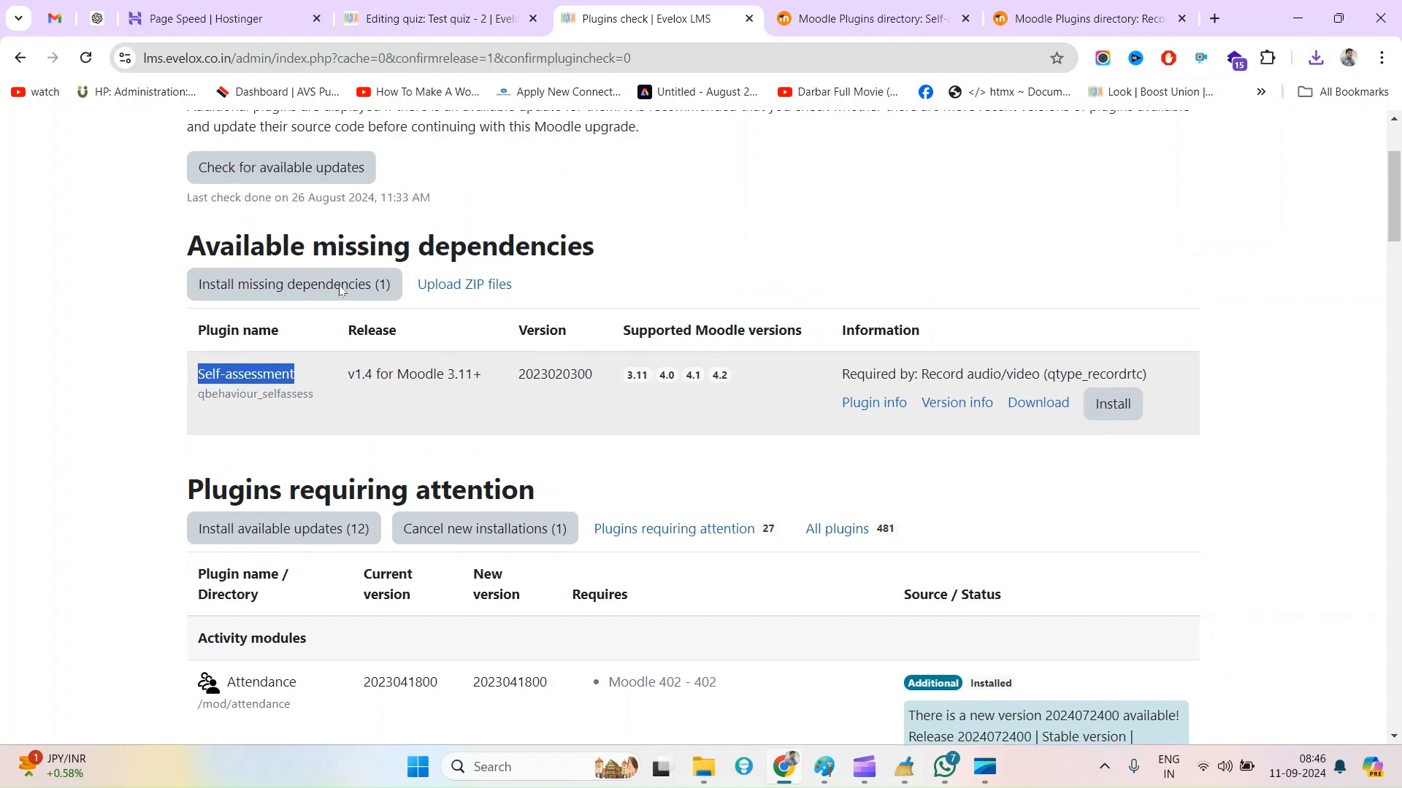
{"action": "triple_click", "coordinate": [188, 248]}
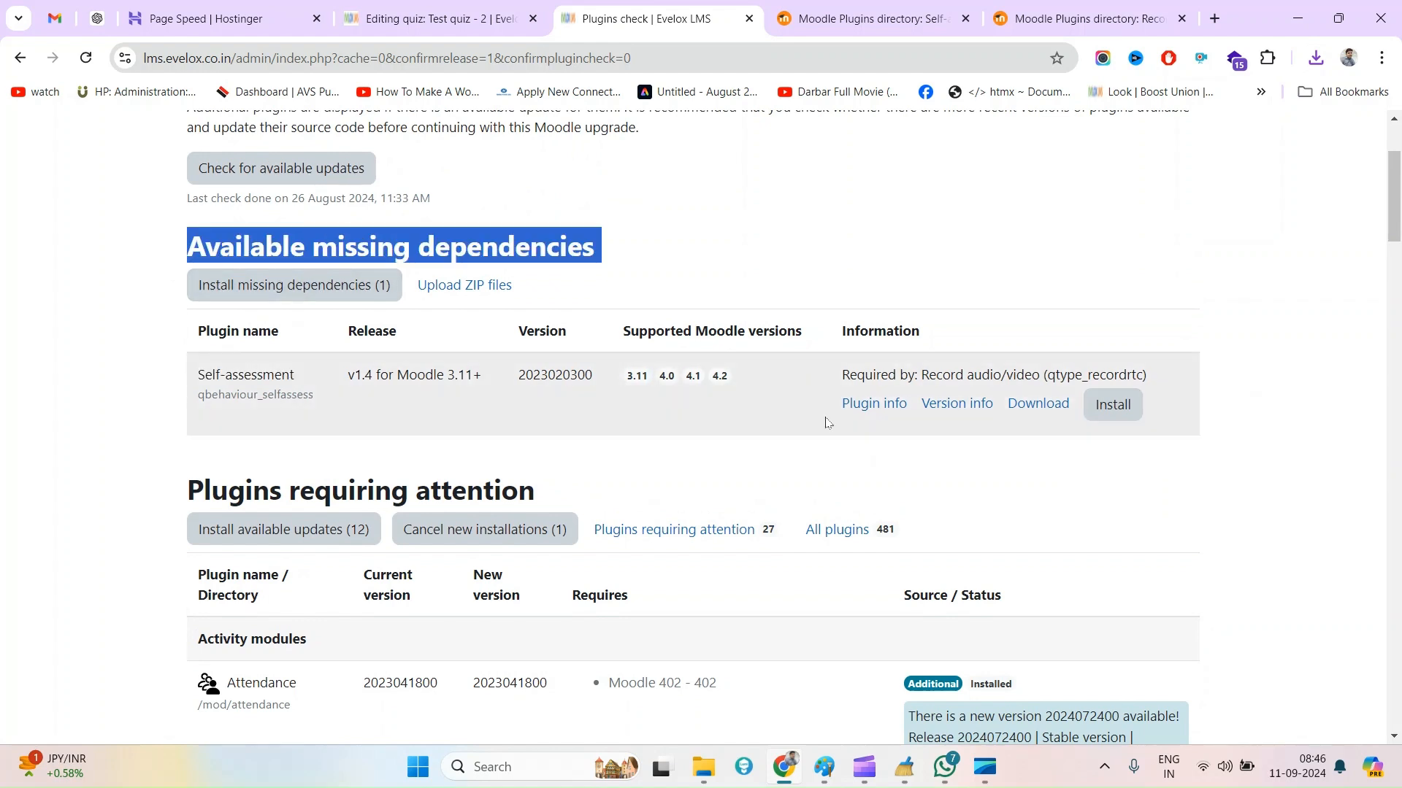
{"action": "left_click", "coordinate": [1117, 411]}
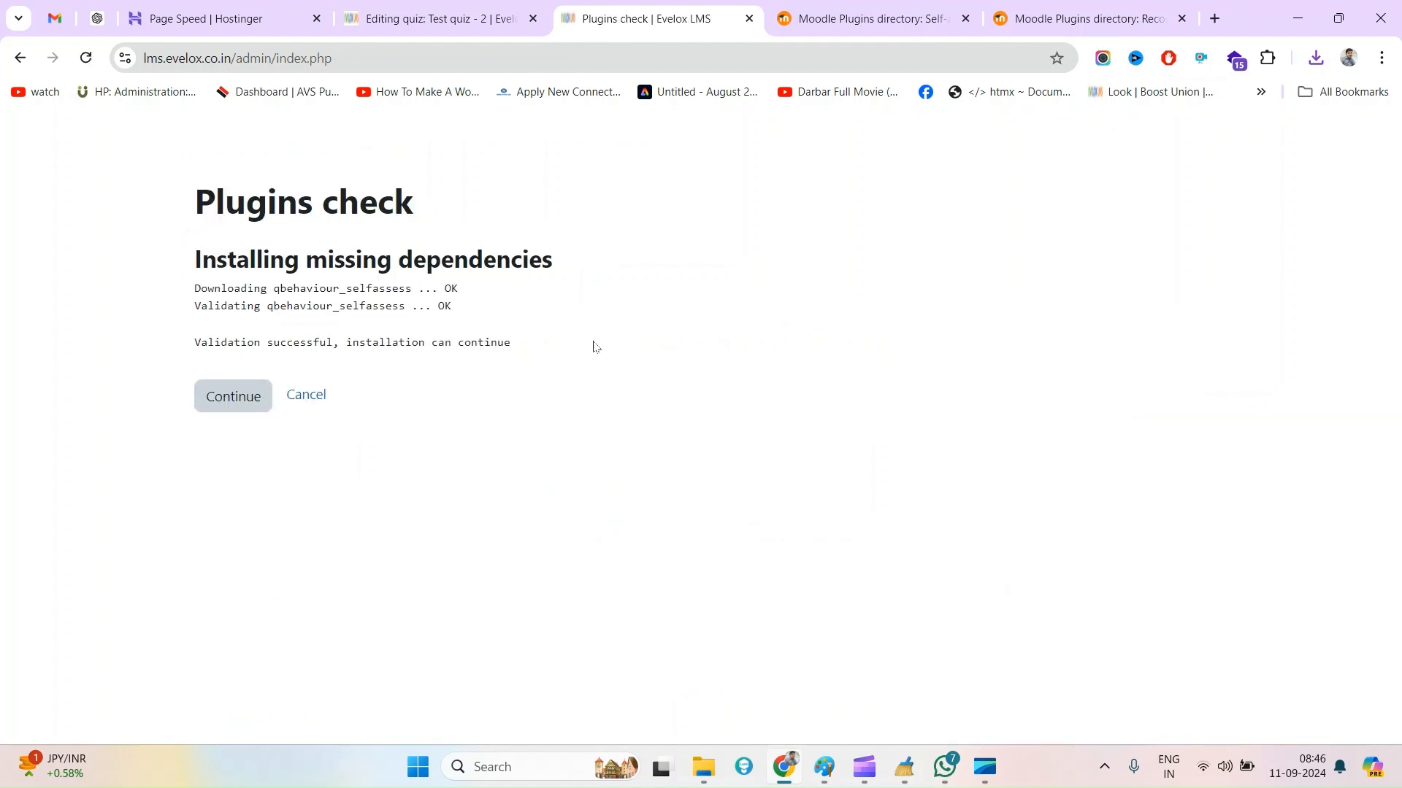
{"action": "left_click", "coordinate": [217, 397]}
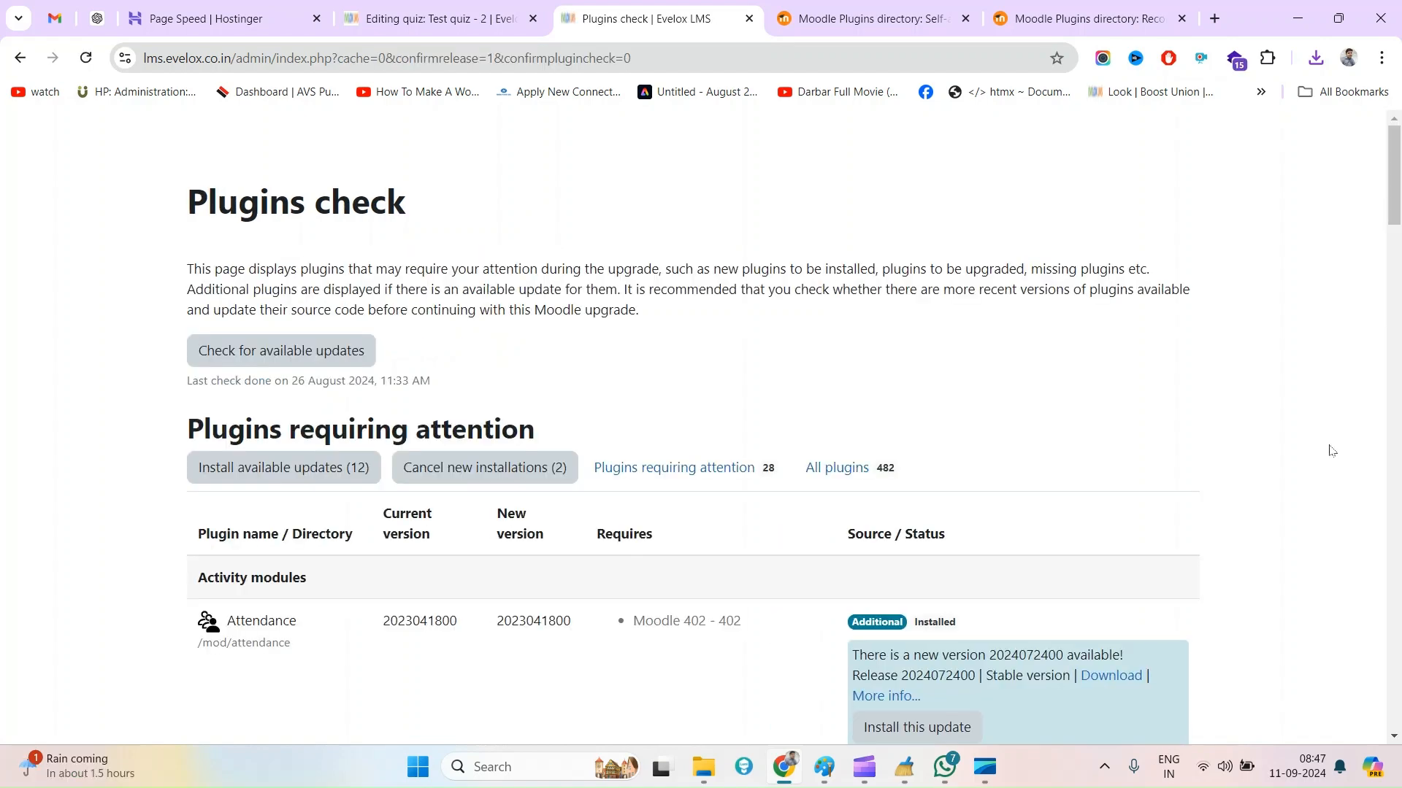
Upgrade the Moodle database to install Record audio/video and Self-assessment, check both plugins' results, and continue to the new settings
{"action": "scroll", "coordinate": [1330, 450], "scroll_direction": "down", "scroll_amount": 20}
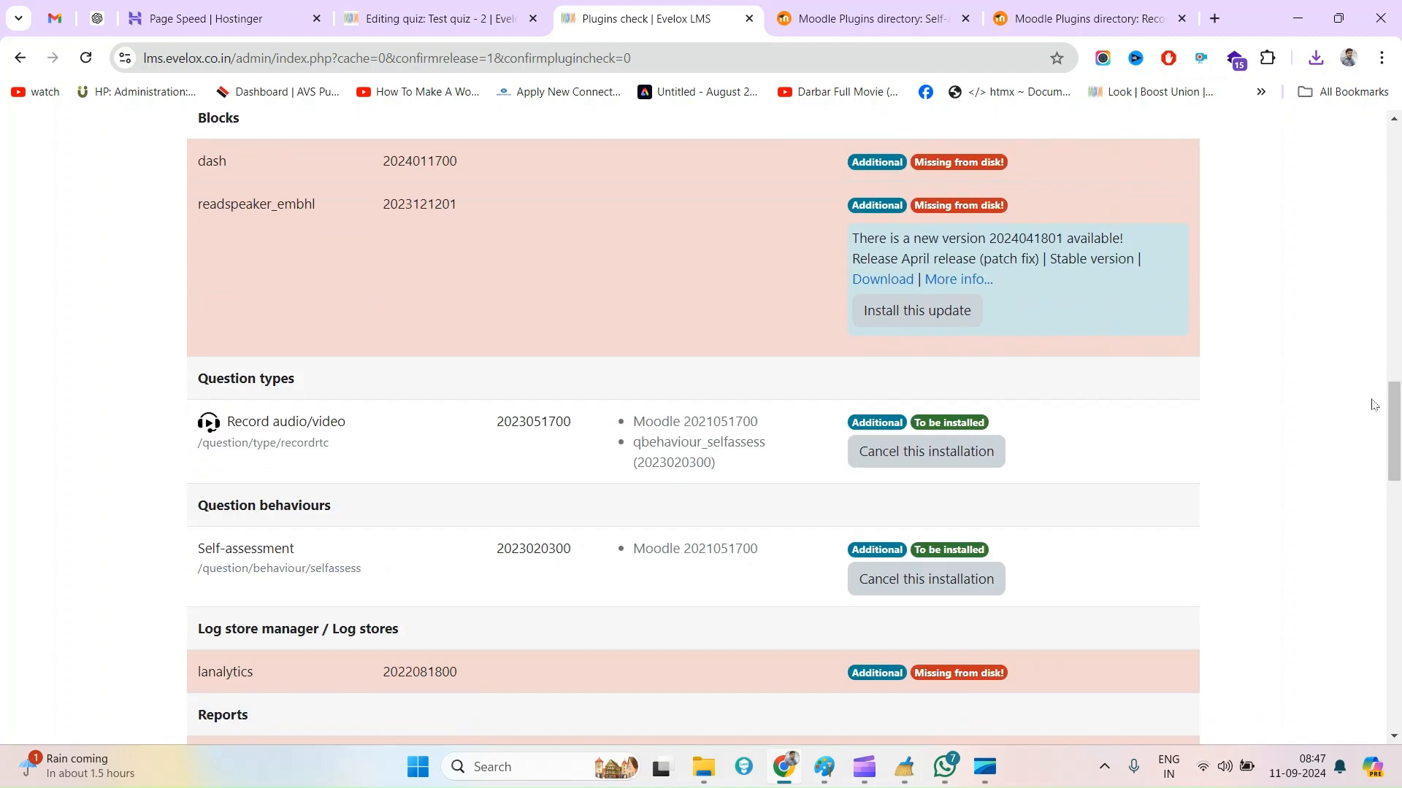
{"action": "scroll", "coordinate": [1394, 573], "scroll_direction": "down", "scroll_amount": 10}
{"action": "left_click", "coordinate": [726, 715]}
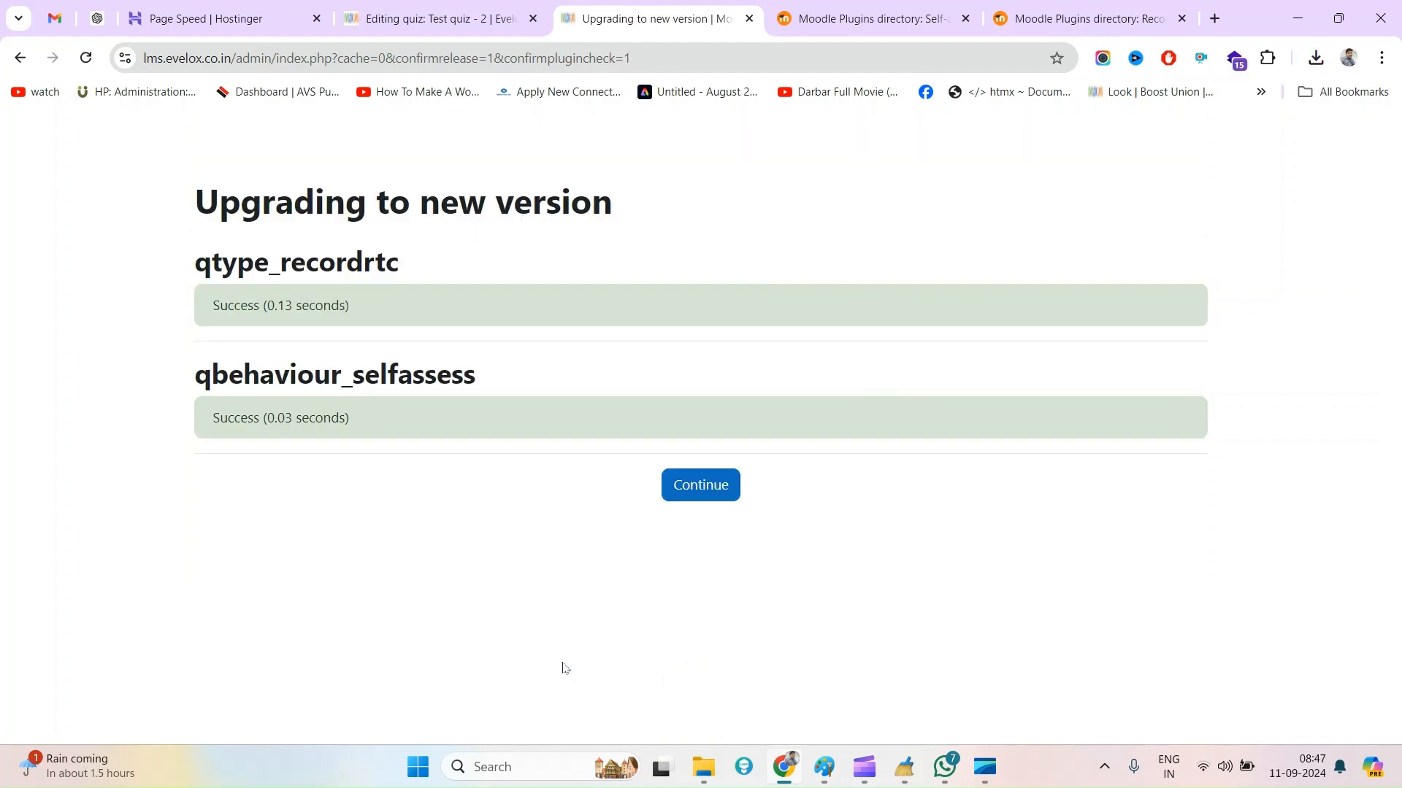
{"action": "double_click", "coordinate": [232, 263]}
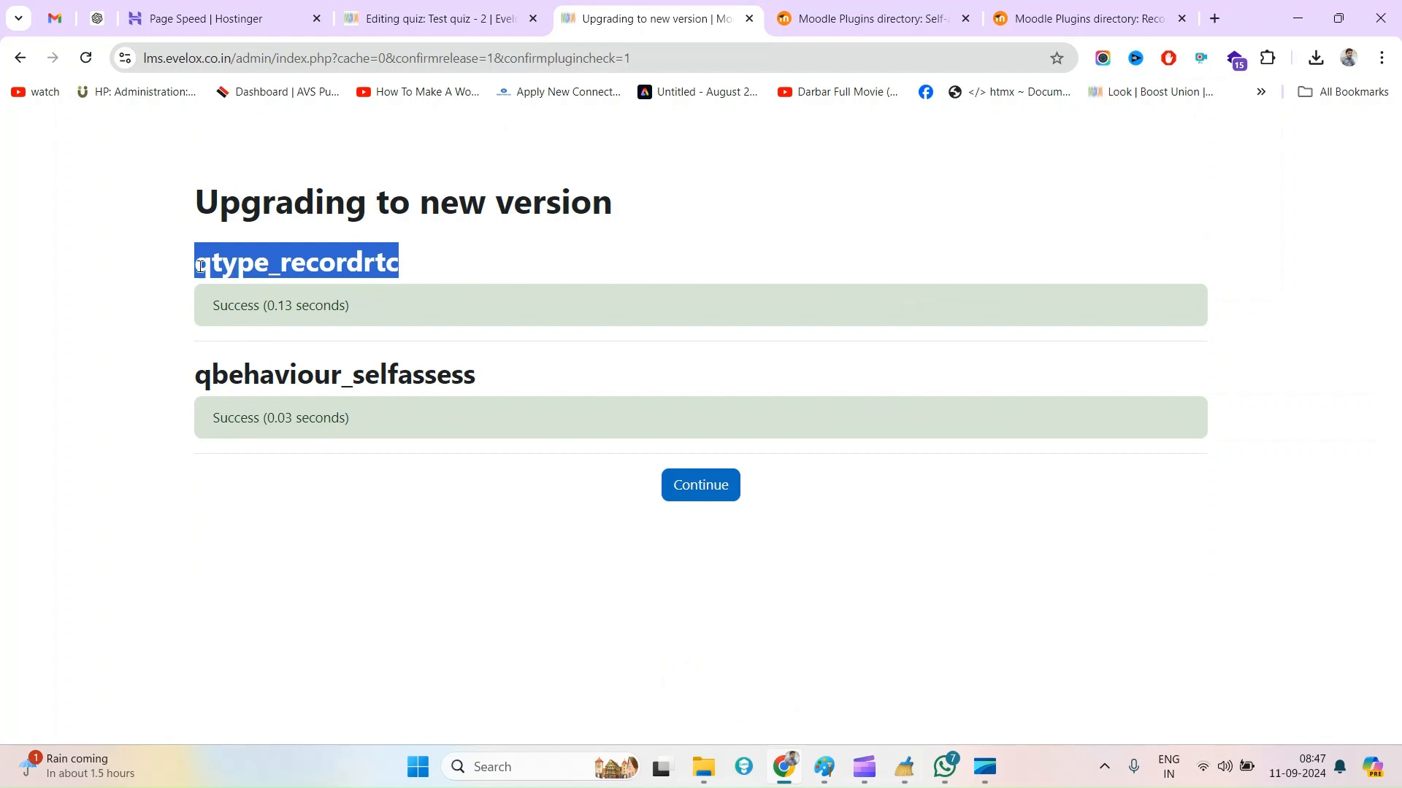
{"action": "double_click", "coordinate": [225, 374]}
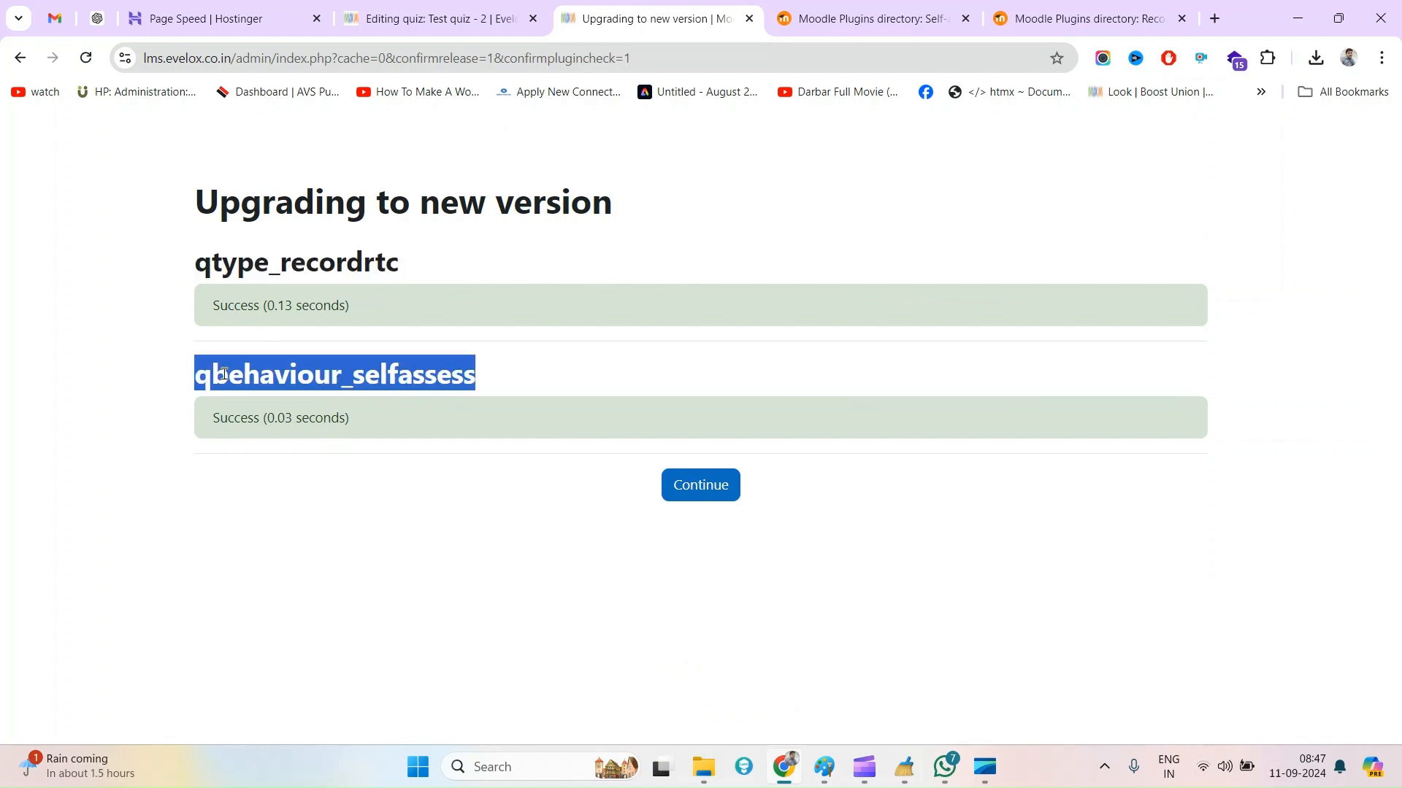
{"action": "left_click", "coordinate": [701, 493]}
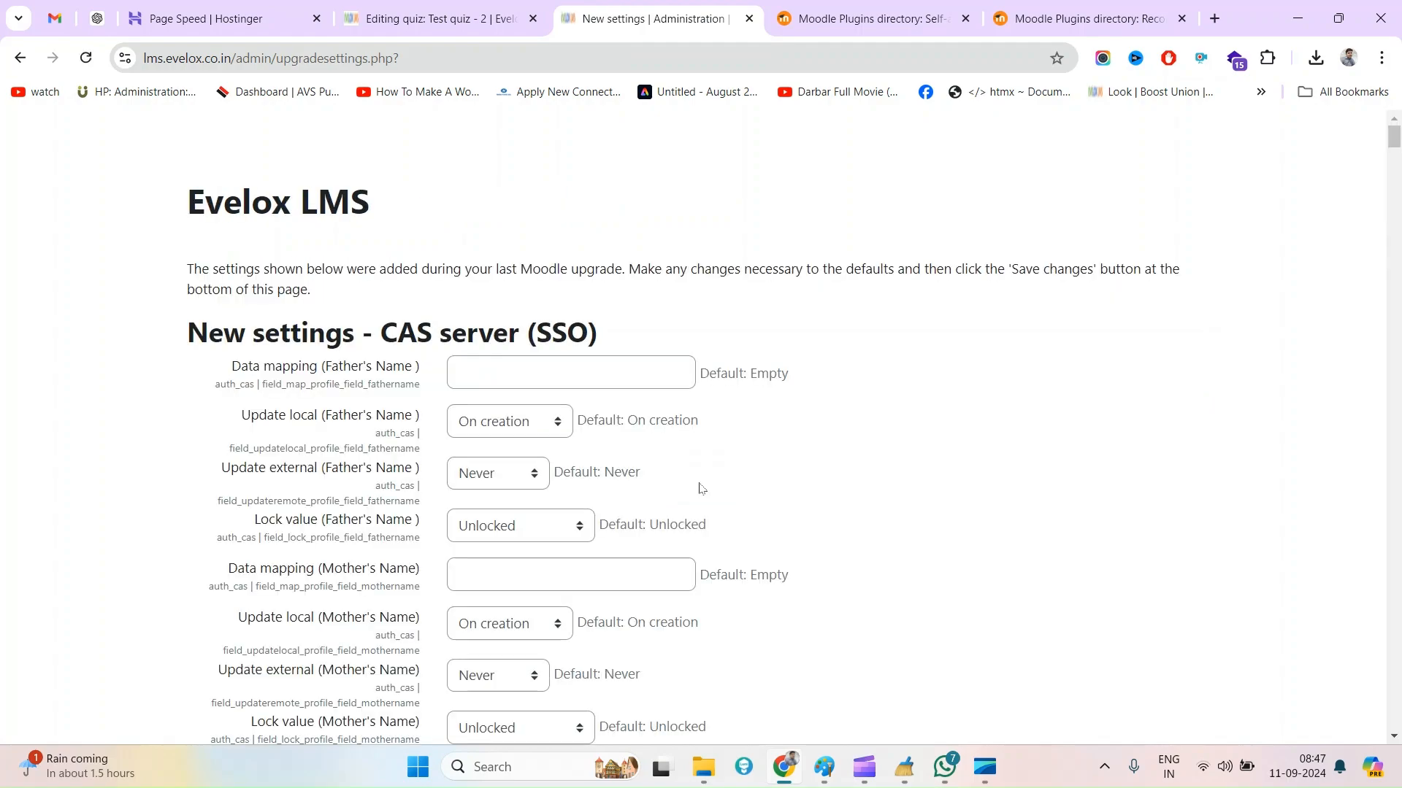
Save the new settings with their default values and skip the site registration
{"action": "scroll", "coordinate": [701, 489], "scroll_direction": "down", "scroll_amount": 15}
{"action": "left_click_drag", "start_coordinate": [1396, 181], "coordinate": [1397, 719]}
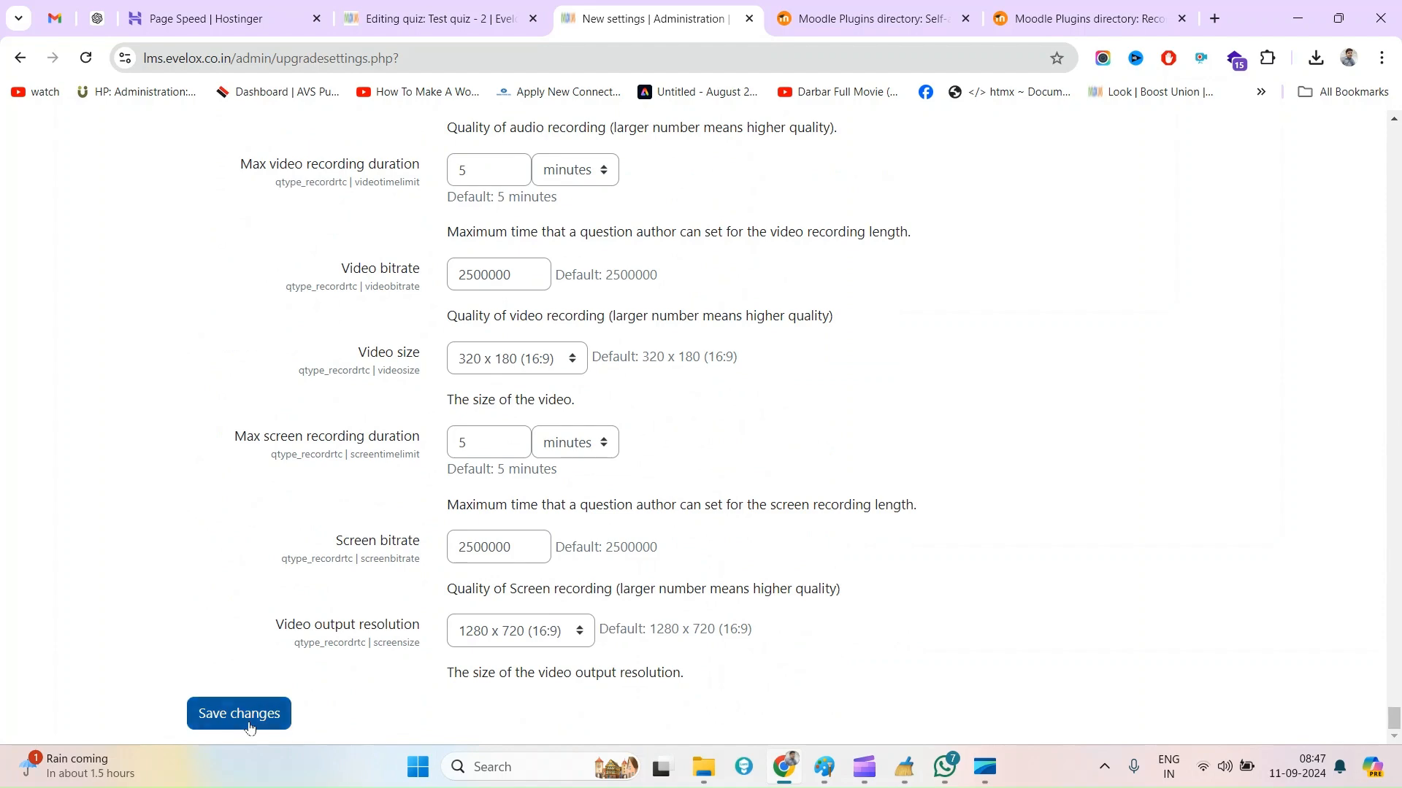
{"action": "left_click", "coordinate": [250, 728]}
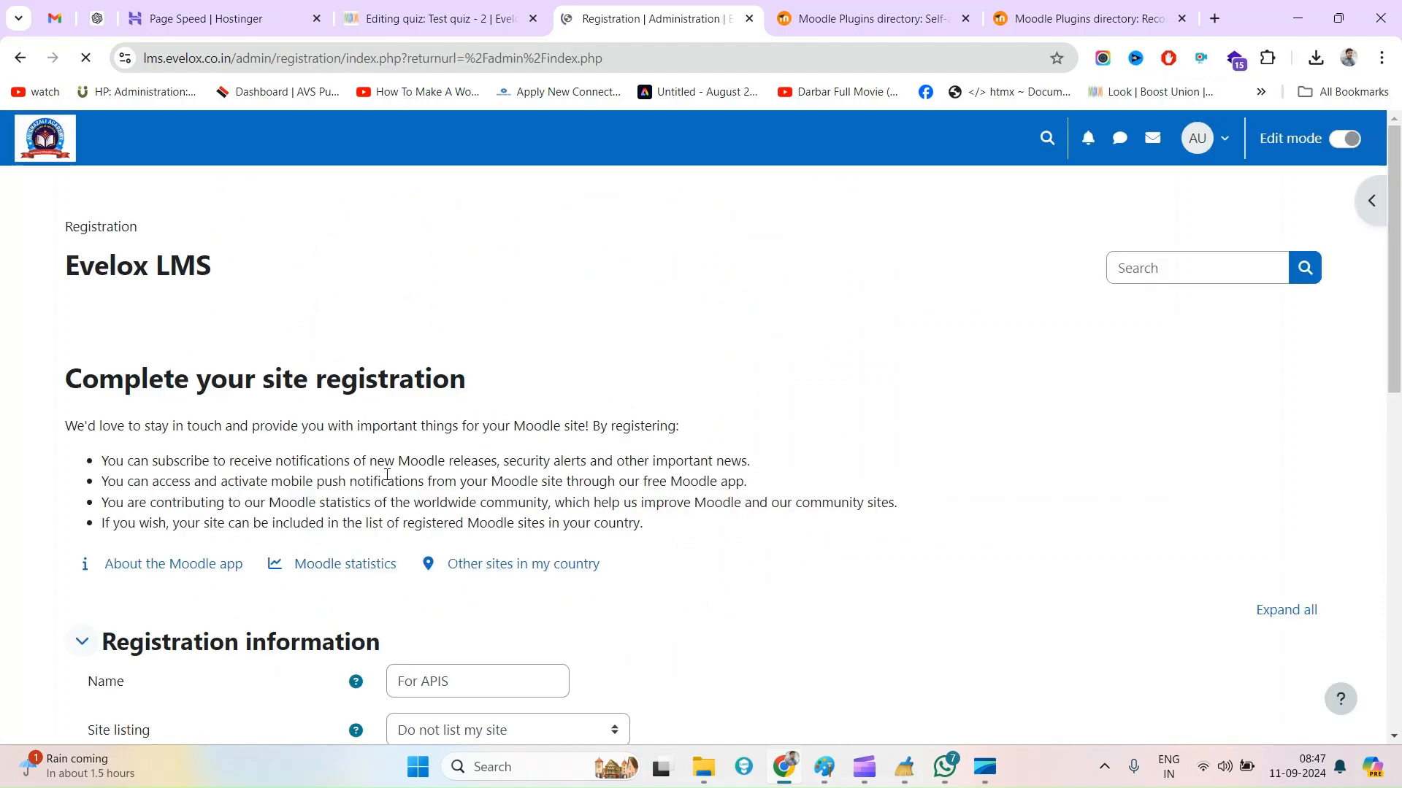
{"action": "scroll", "coordinate": [409, 491], "scroll_direction": "down", "scroll_amount": 10}
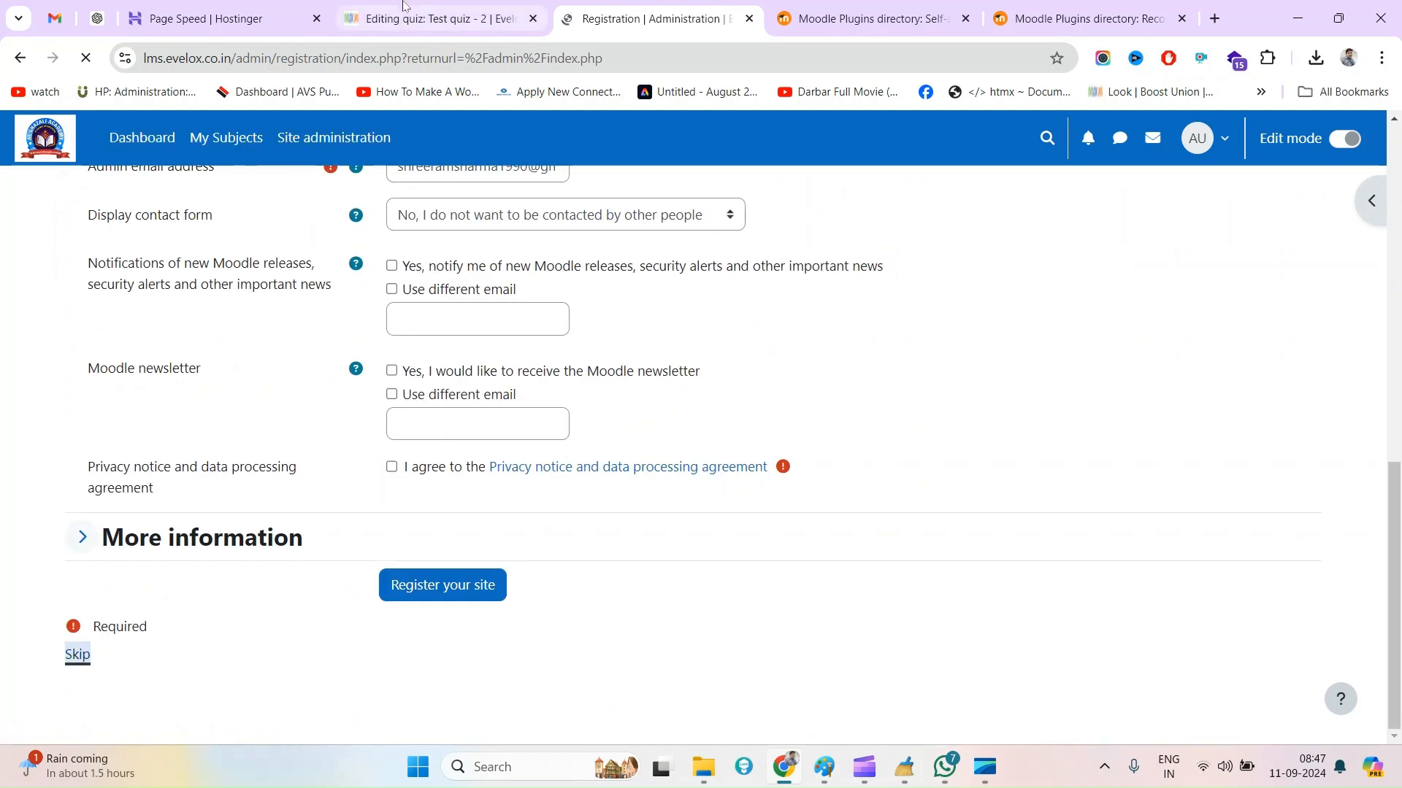
Reload the Test quiz - 2 questions page and open the question type chooser for a new question after page 3
{"action": "key", "text": "ctrl+shift+Tab"}
{"action": "right_click", "coordinate": [780, 237]}
{"action": "left_click", "coordinate": [851, 313]}
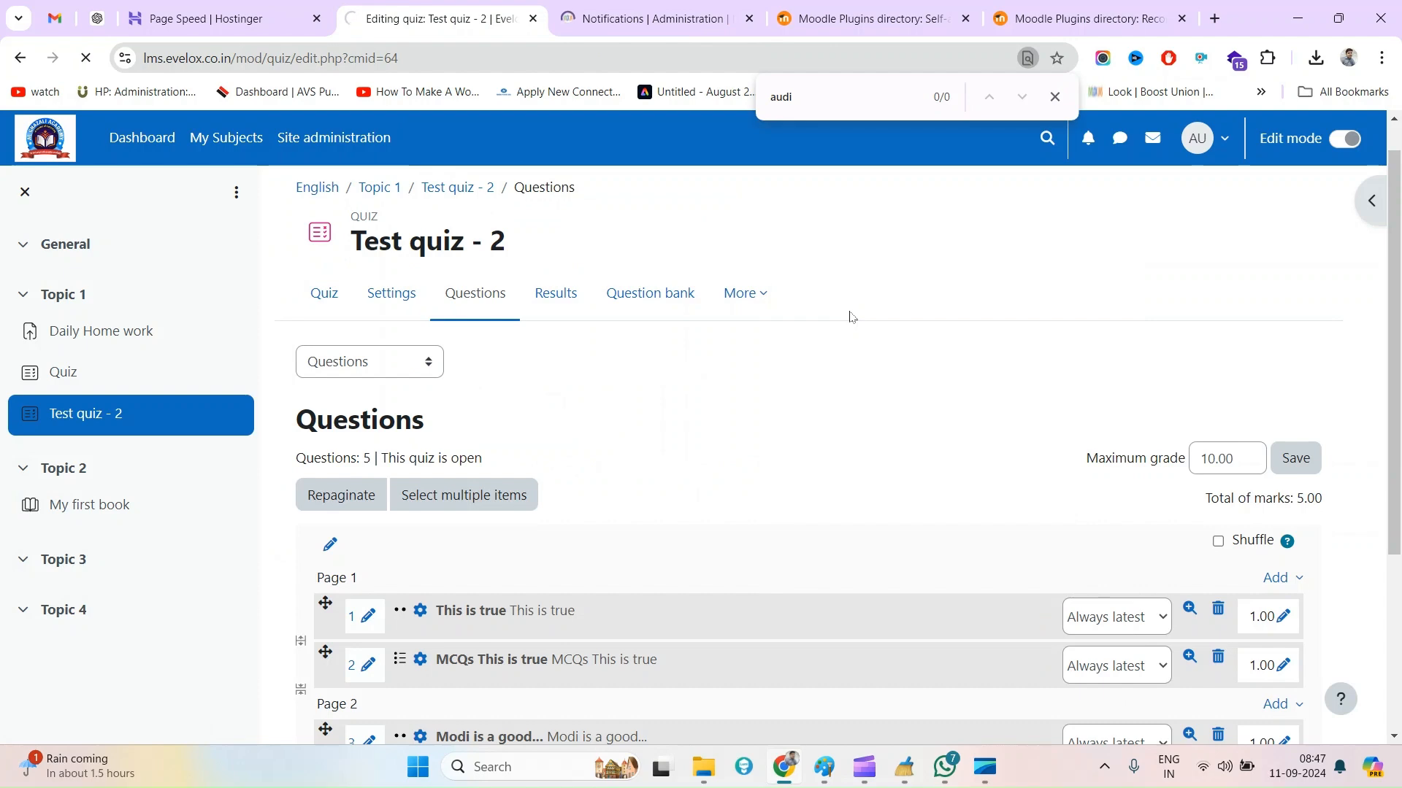
{"action": "scroll", "coordinate": [971, 431], "scroll_direction": "down", "scroll_amount": 3}
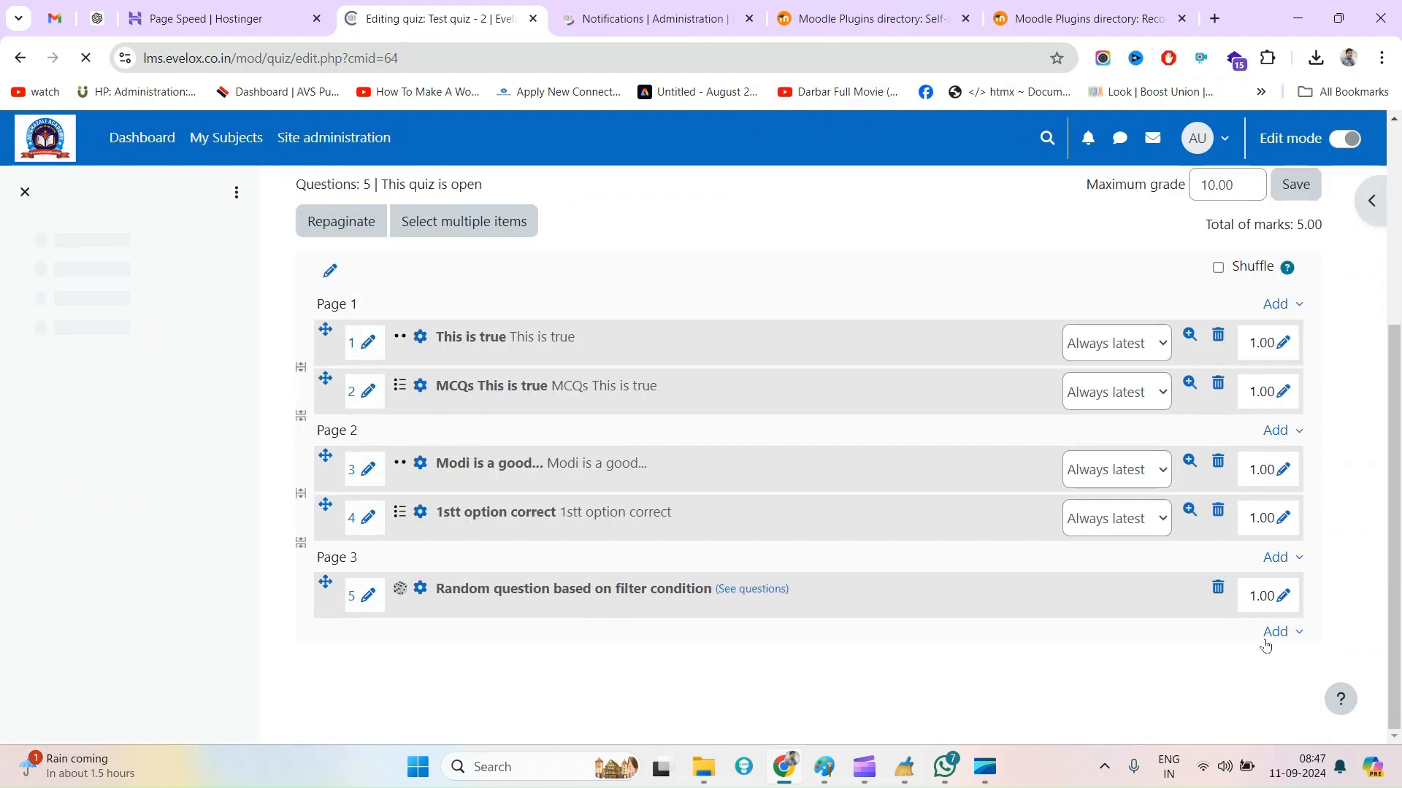
{"action": "left_click", "coordinate": [1279, 631]}
{"action": "left_click", "coordinate": [1211, 666]}
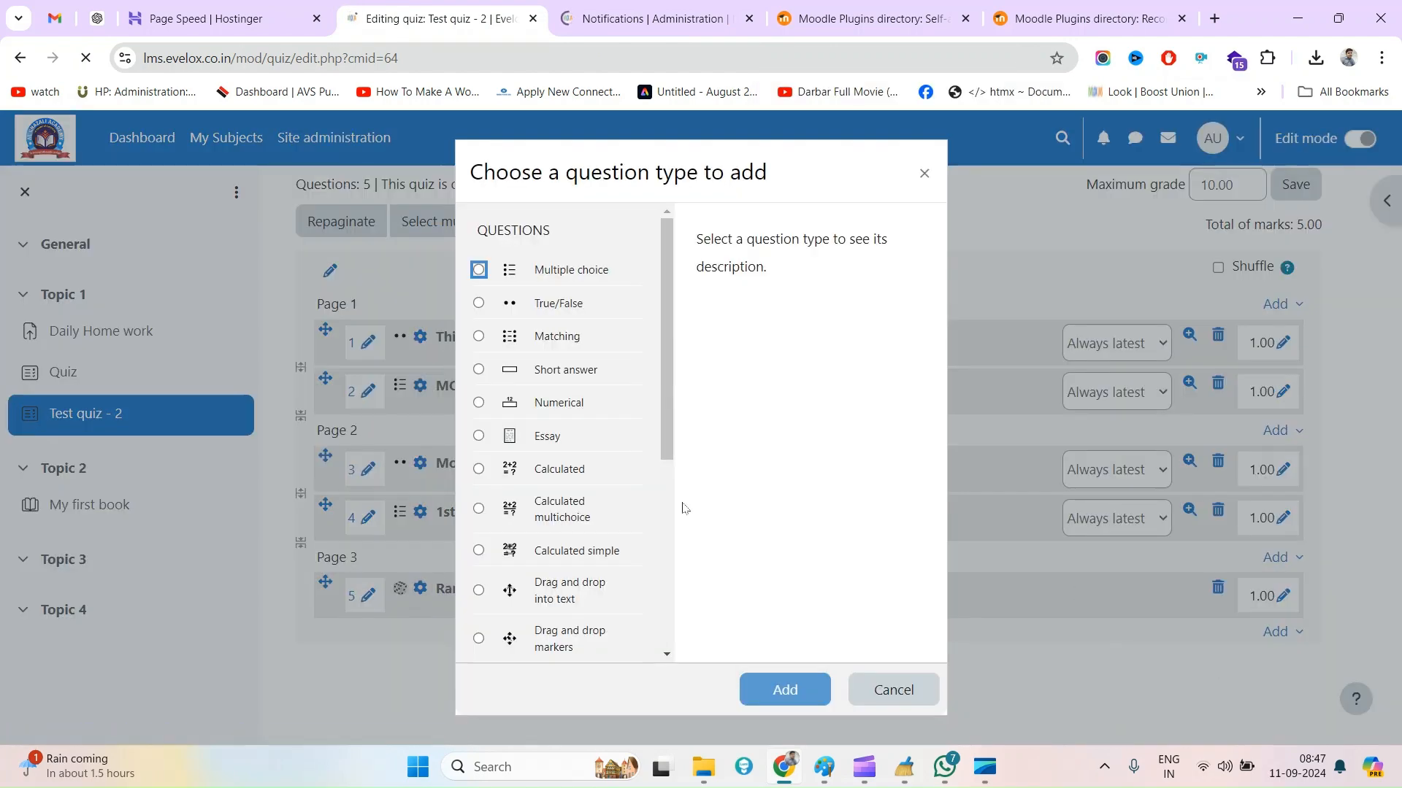
Find the Record audio/video type in the question type chooser and start adding a question of that type
{"action": "scroll", "coordinate": [584, 511], "scroll_direction": "down", "scroll_amount": 5}
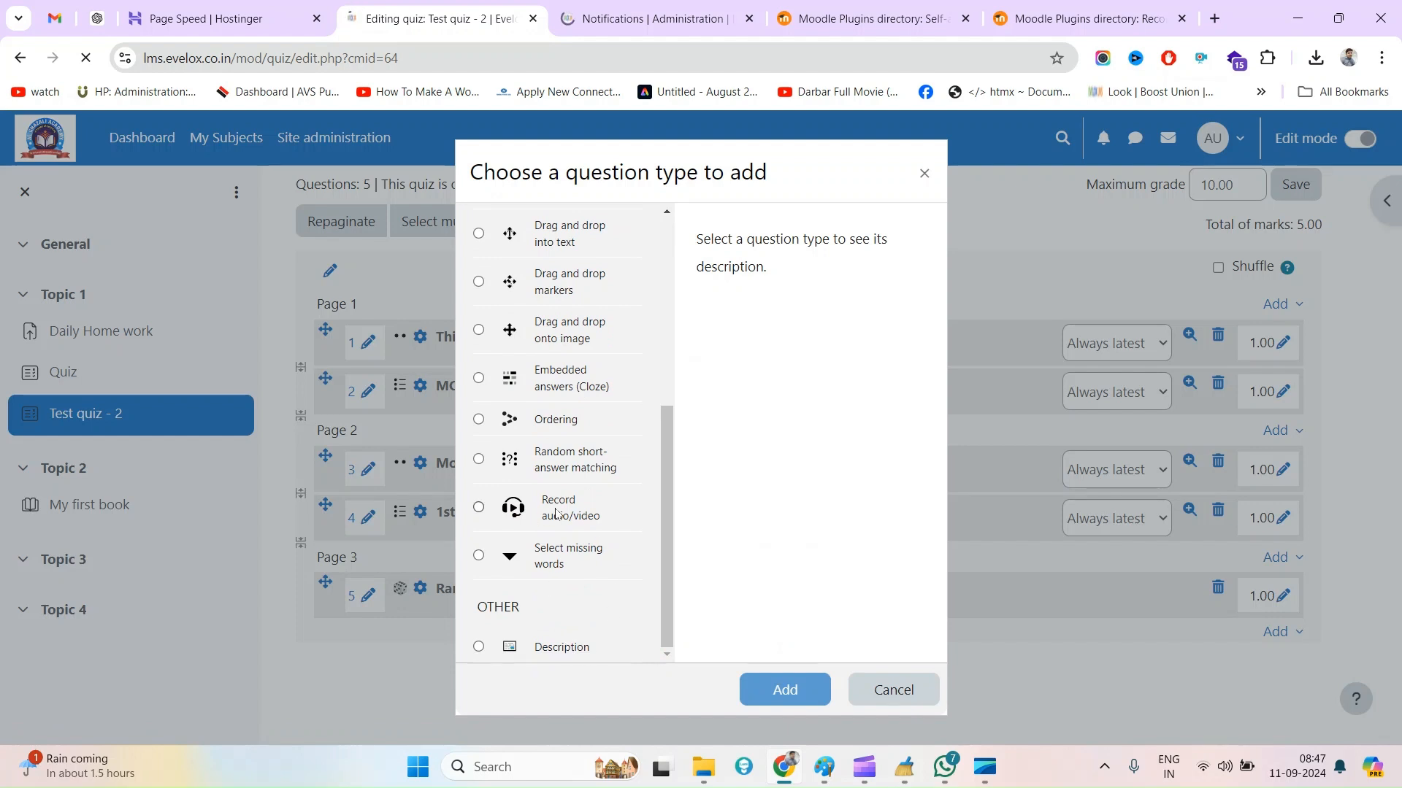
{"action": "key", "text": "ctrl+f"}
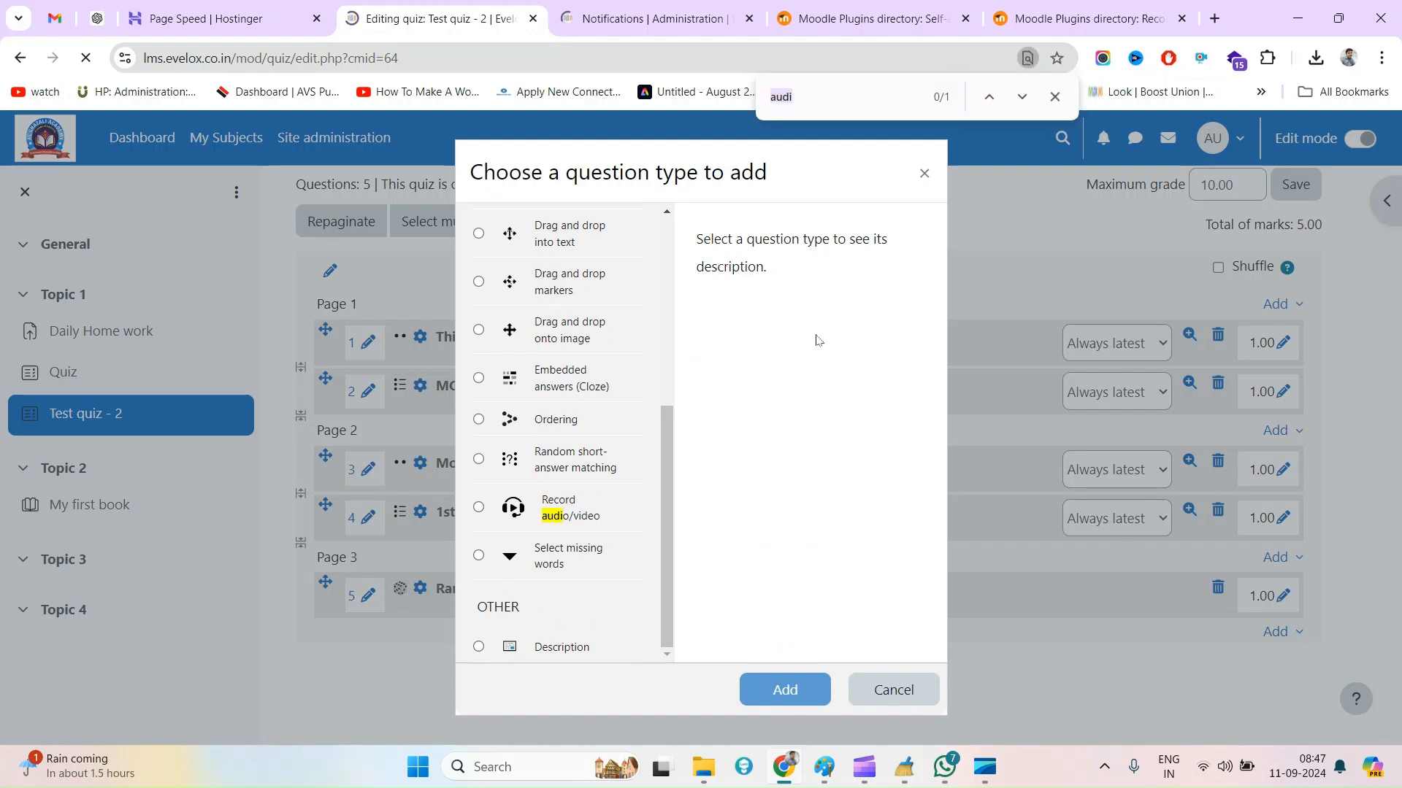
{"action": "left_click", "coordinate": [853, 98]}
{"action": "left_click", "coordinate": [561, 514]}
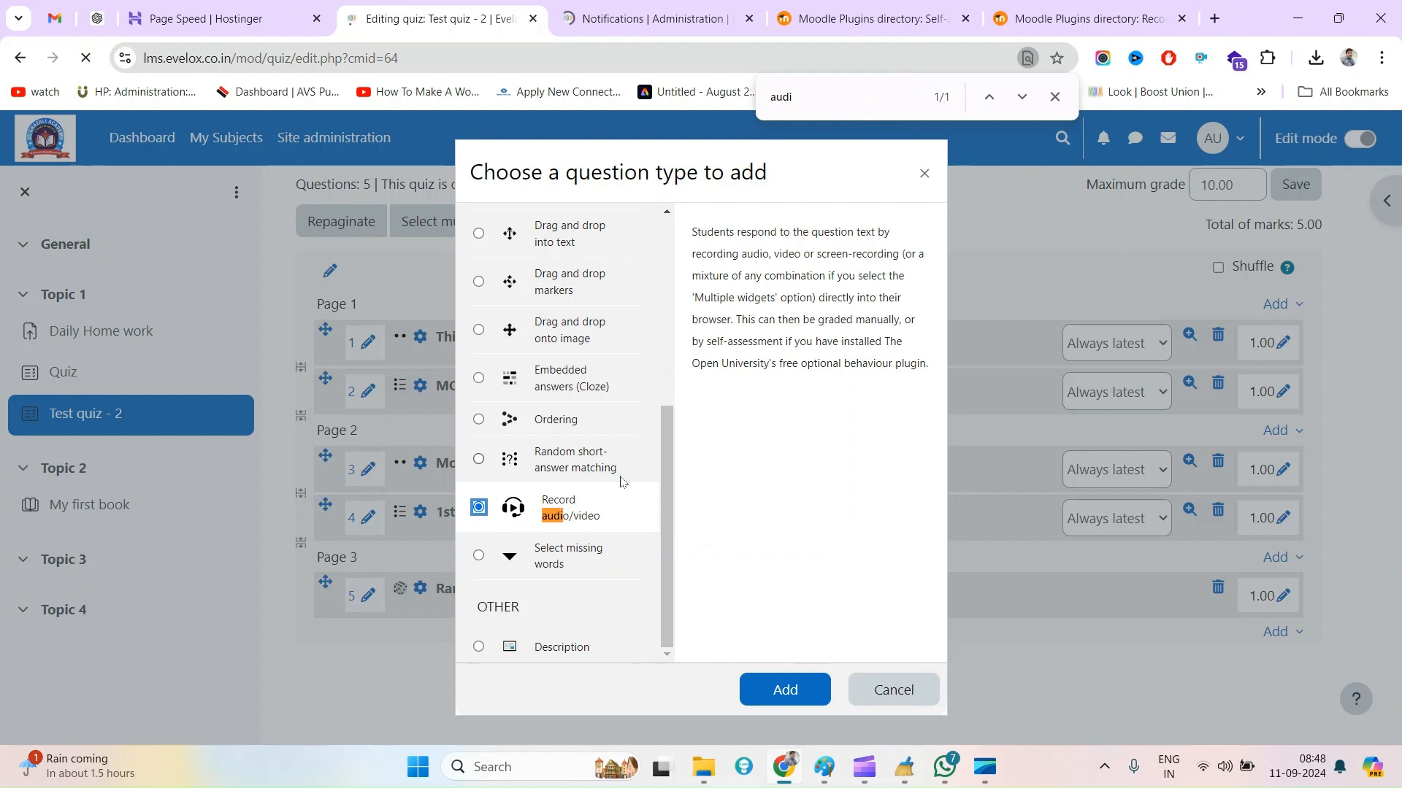
{"action": "left_click", "coordinate": [786, 692]}
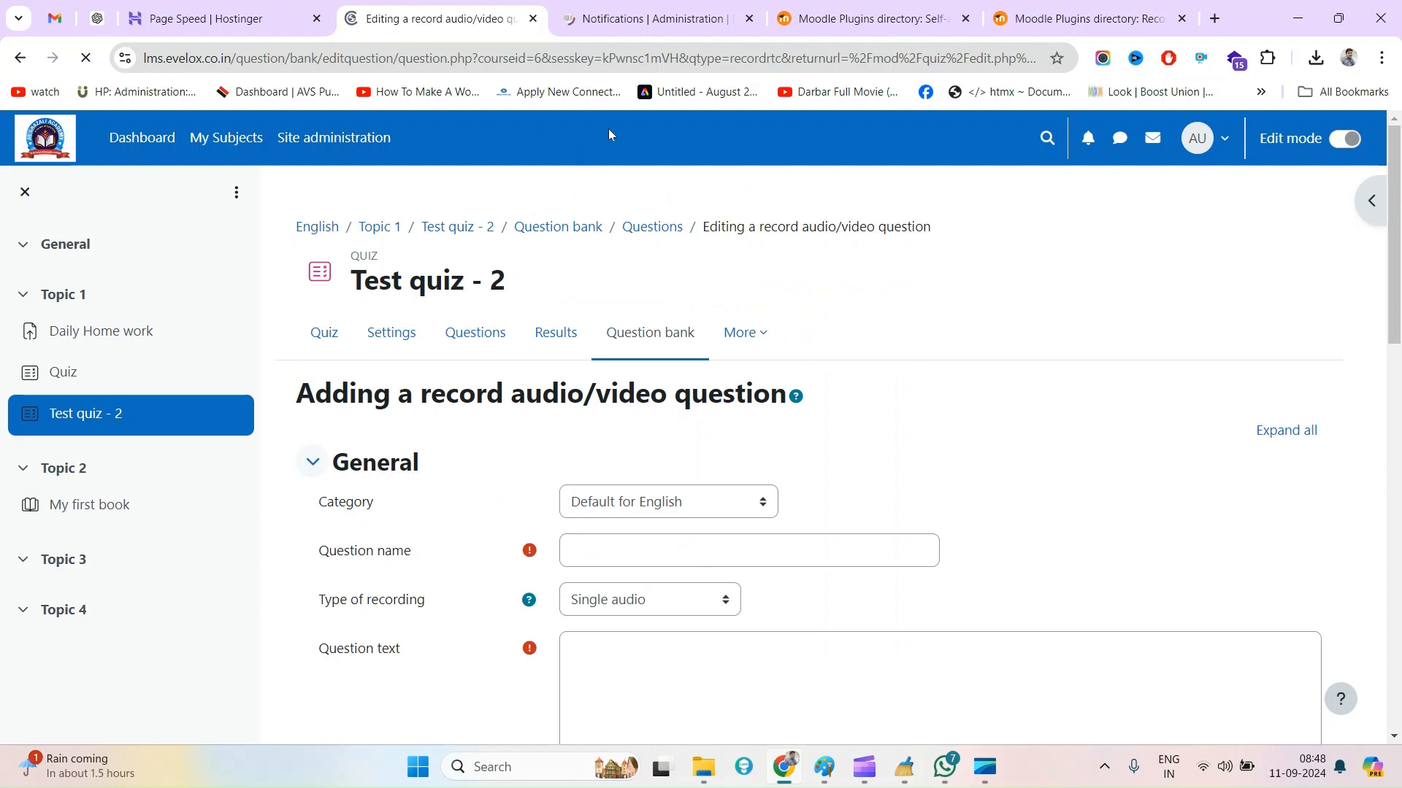
Compare the question type identifier in the question form's address with the component name on the Record audio/video plugin page
{"action": "double_click", "coordinate": [778, 63]}
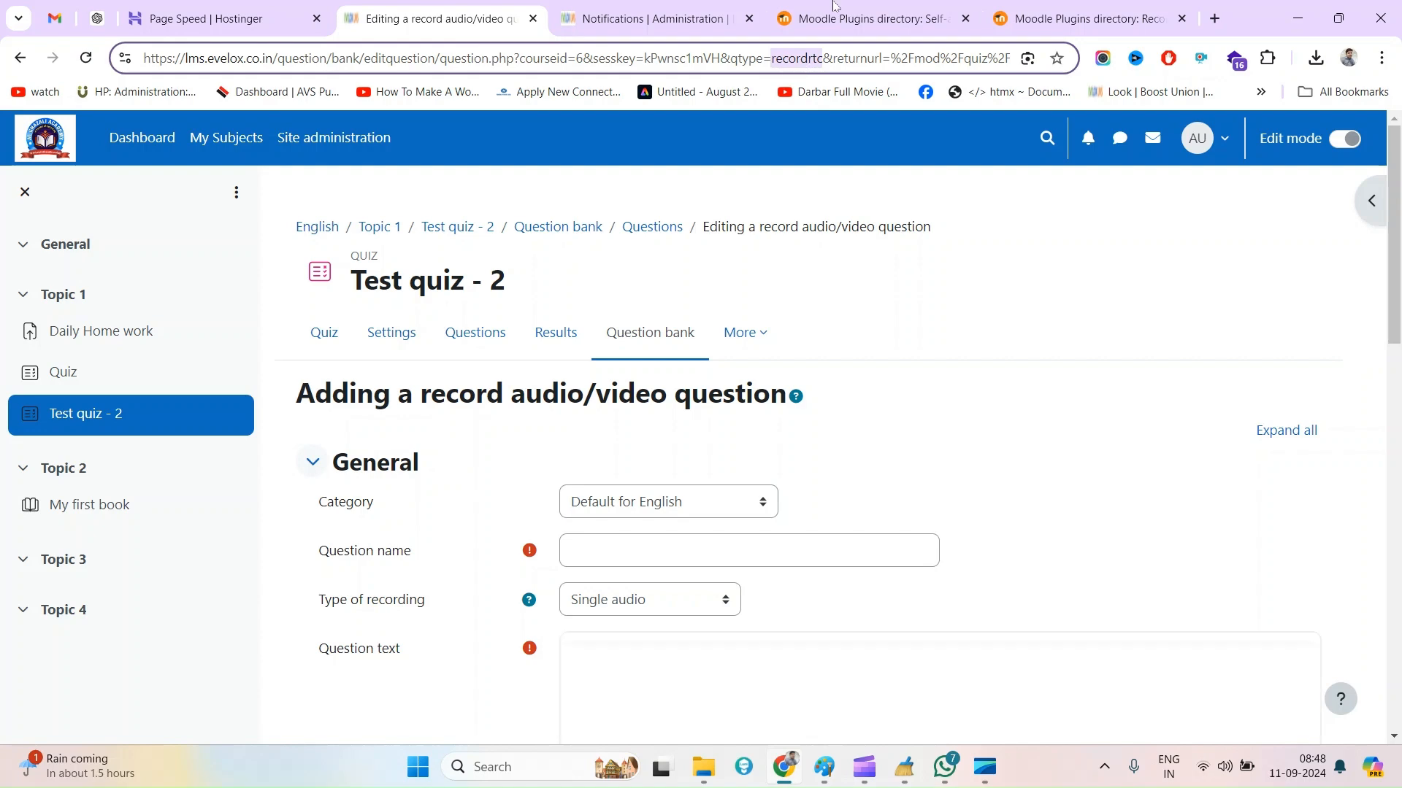
{"action": "left_click", "coordinate": [832, 9]}
{"action": "key", "text": "ctrl+Tab"}
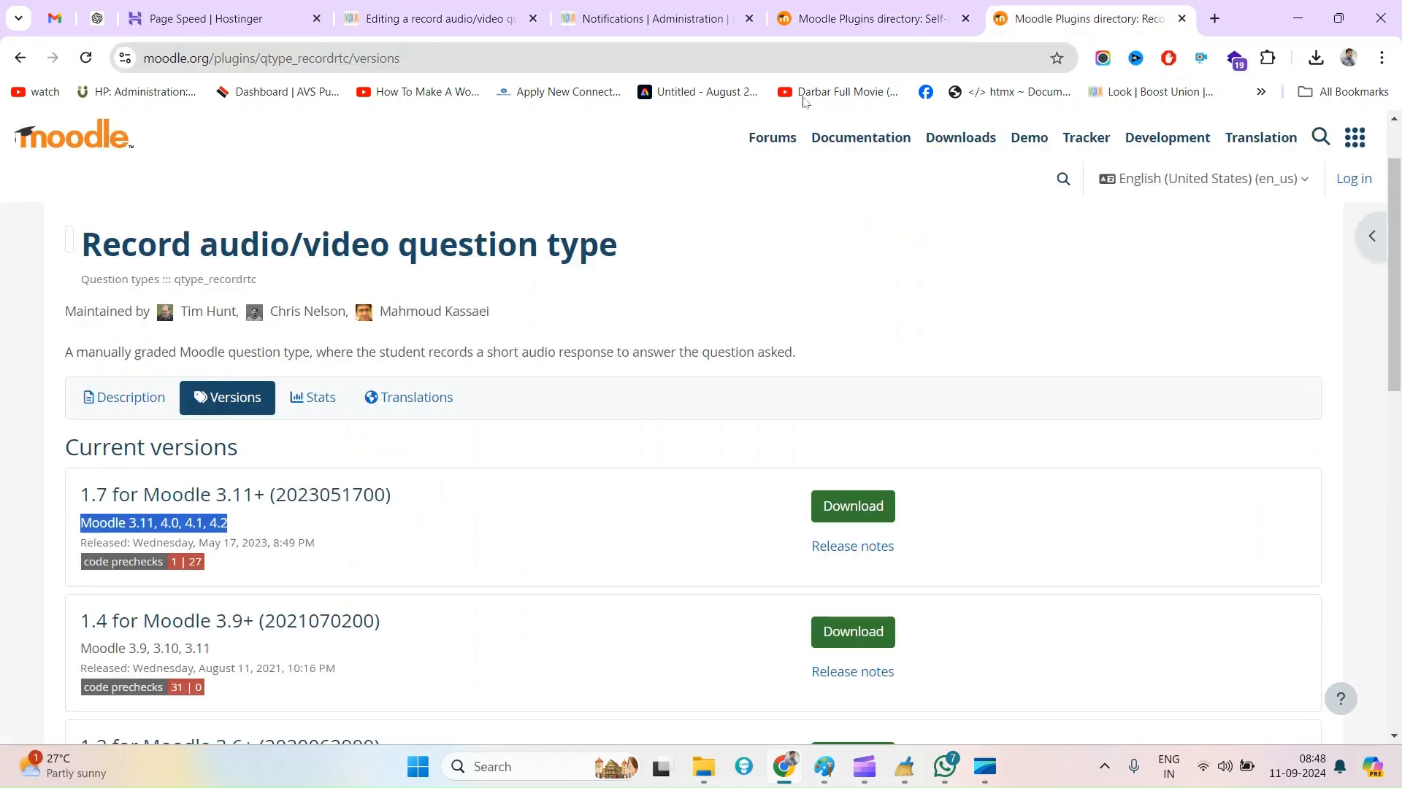
{"action": "left_click_drag", "start_coordinate": [210, 275], "coordinate": [260, 279]}
{"action": "key", "text": "ctrl+c"}
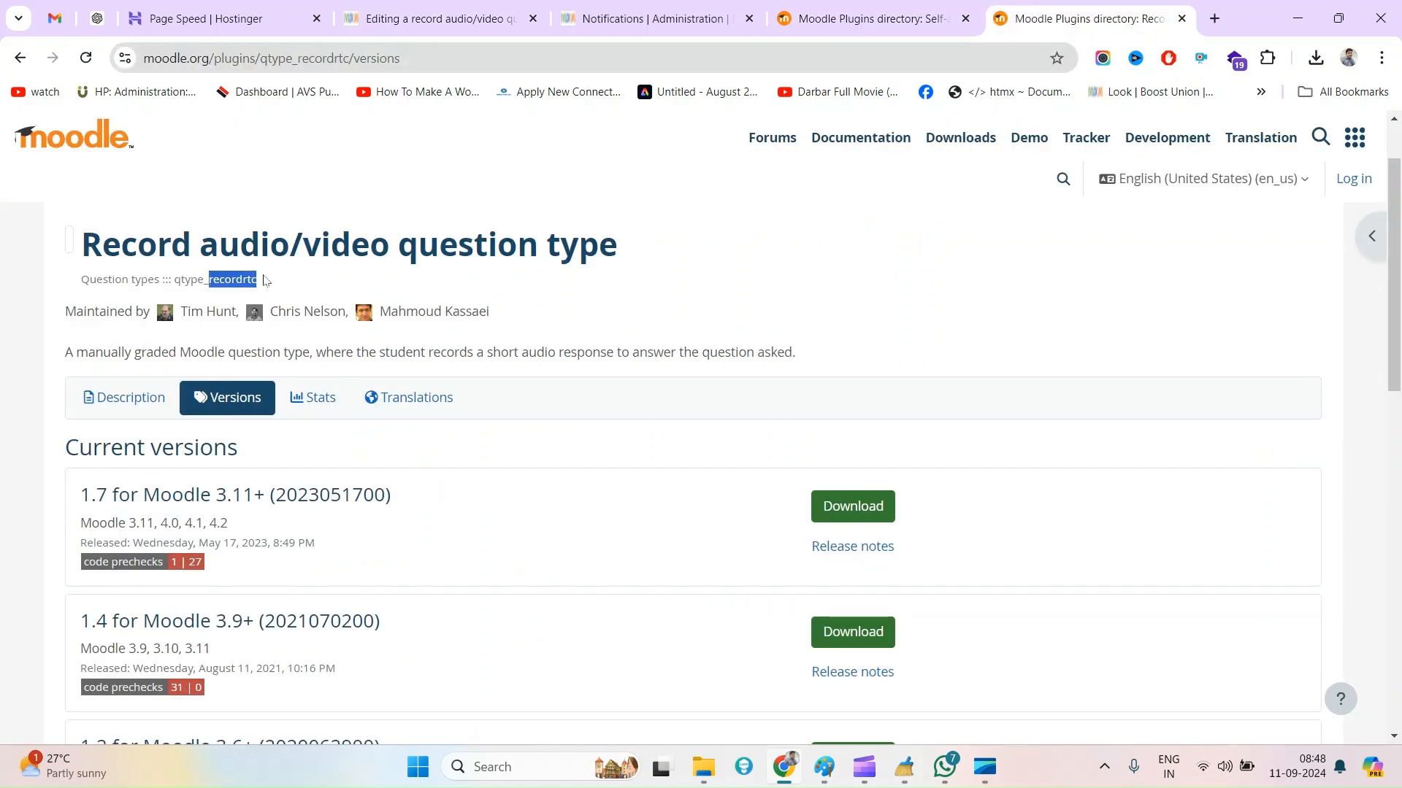
Close the site administration Notifications page and return to the new audio/video question form
{"action": "left_click", "coordinate": [832, 8]}
{"action": "left_click", "coordinate": [641, 16]}
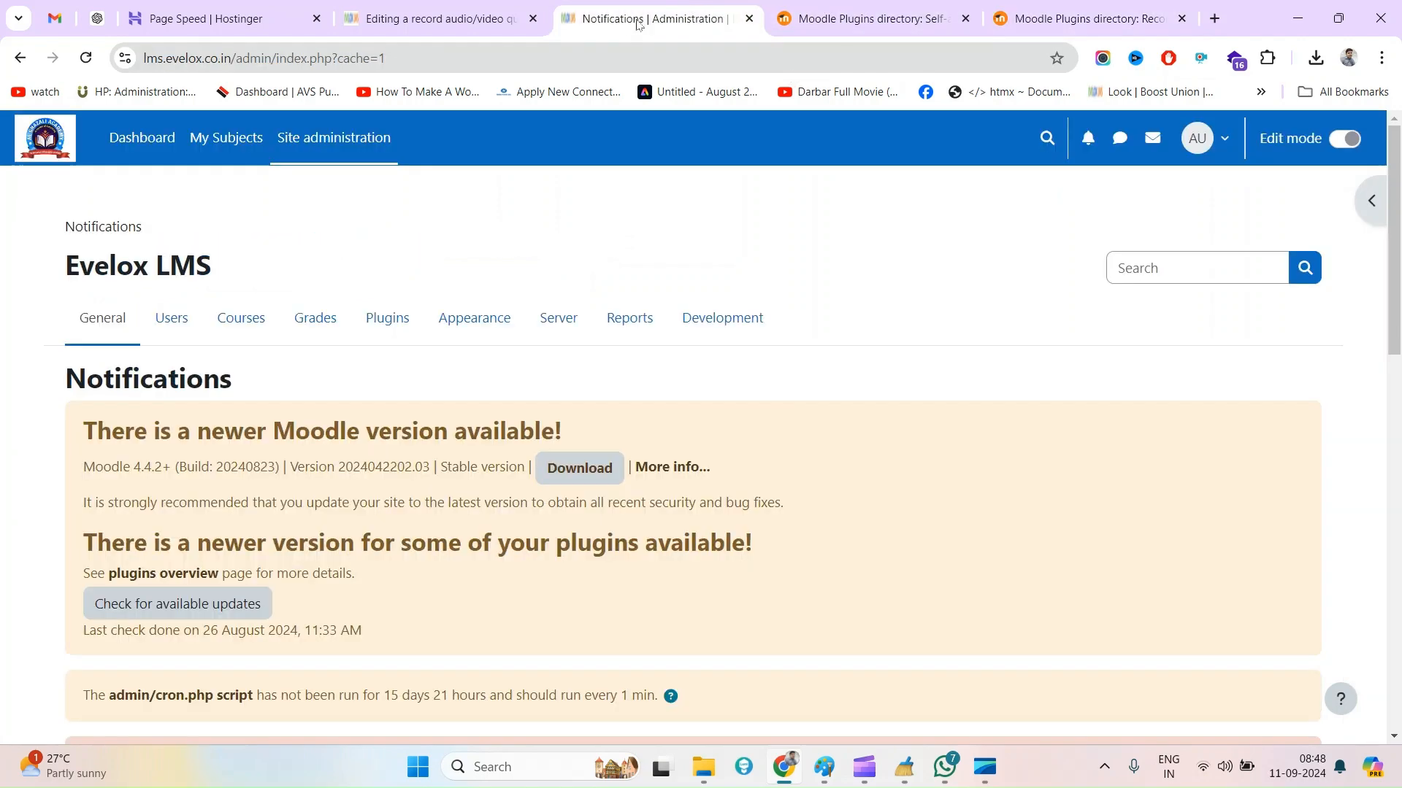
{"action": "left_click", "coordinate": [748, 18]}
{"action": "left_click", "coordinate": [487, 9]}
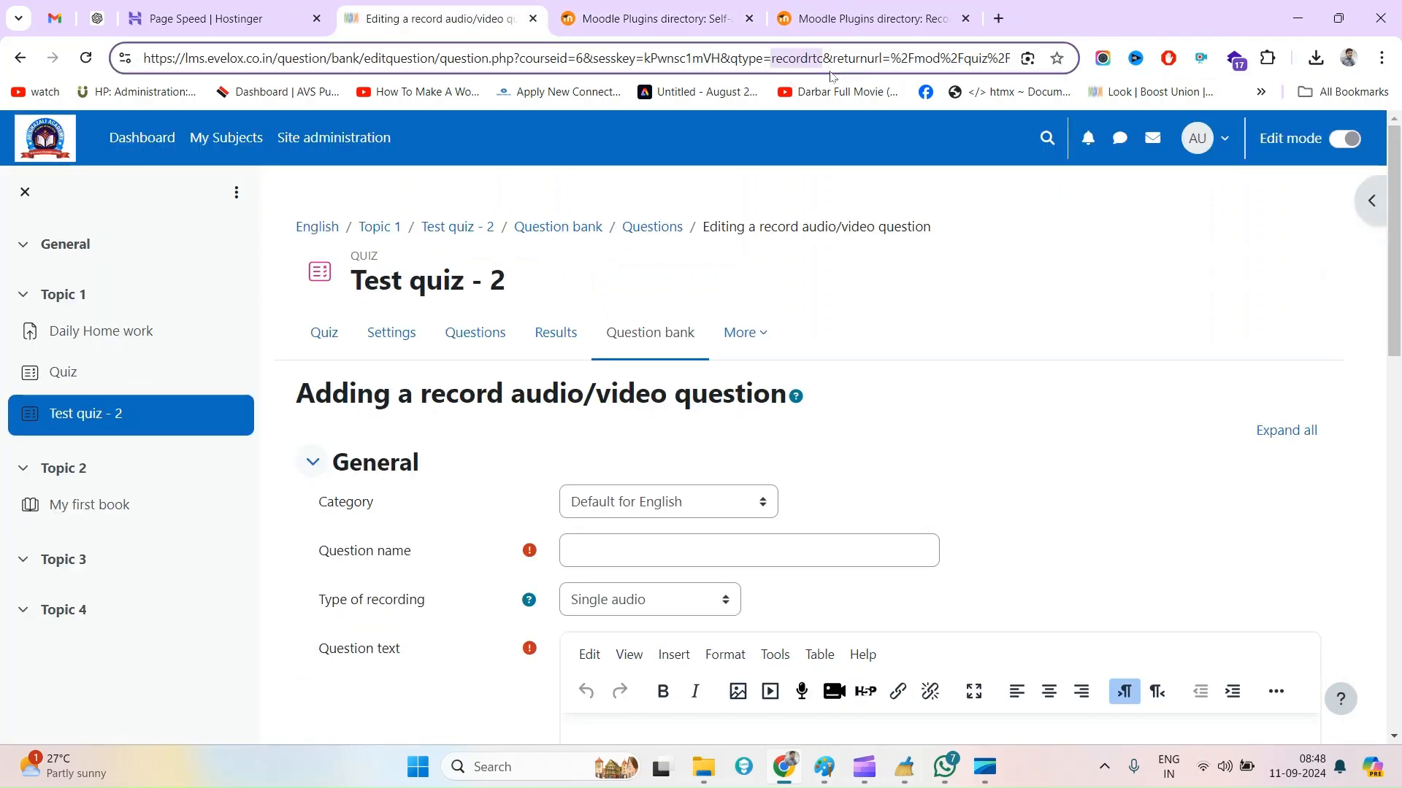
Search the Record audio/video plugin page for "recordrtc", then return to the question form
{"action": "left_click", "coordinate": [872, 9]}
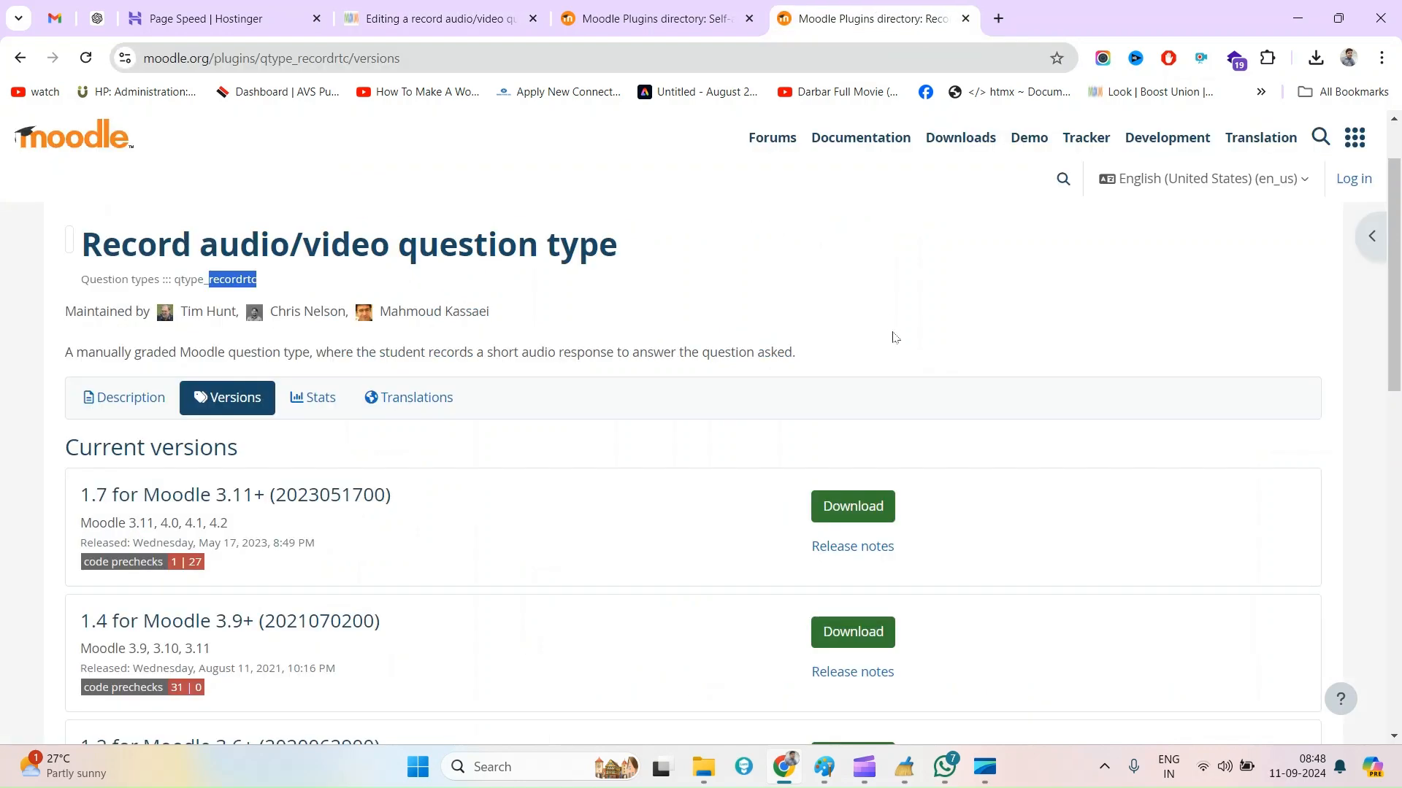
{"action": "key", "text": "ctrl+f"}
{"action": "key", "text": "ctrl+v"}
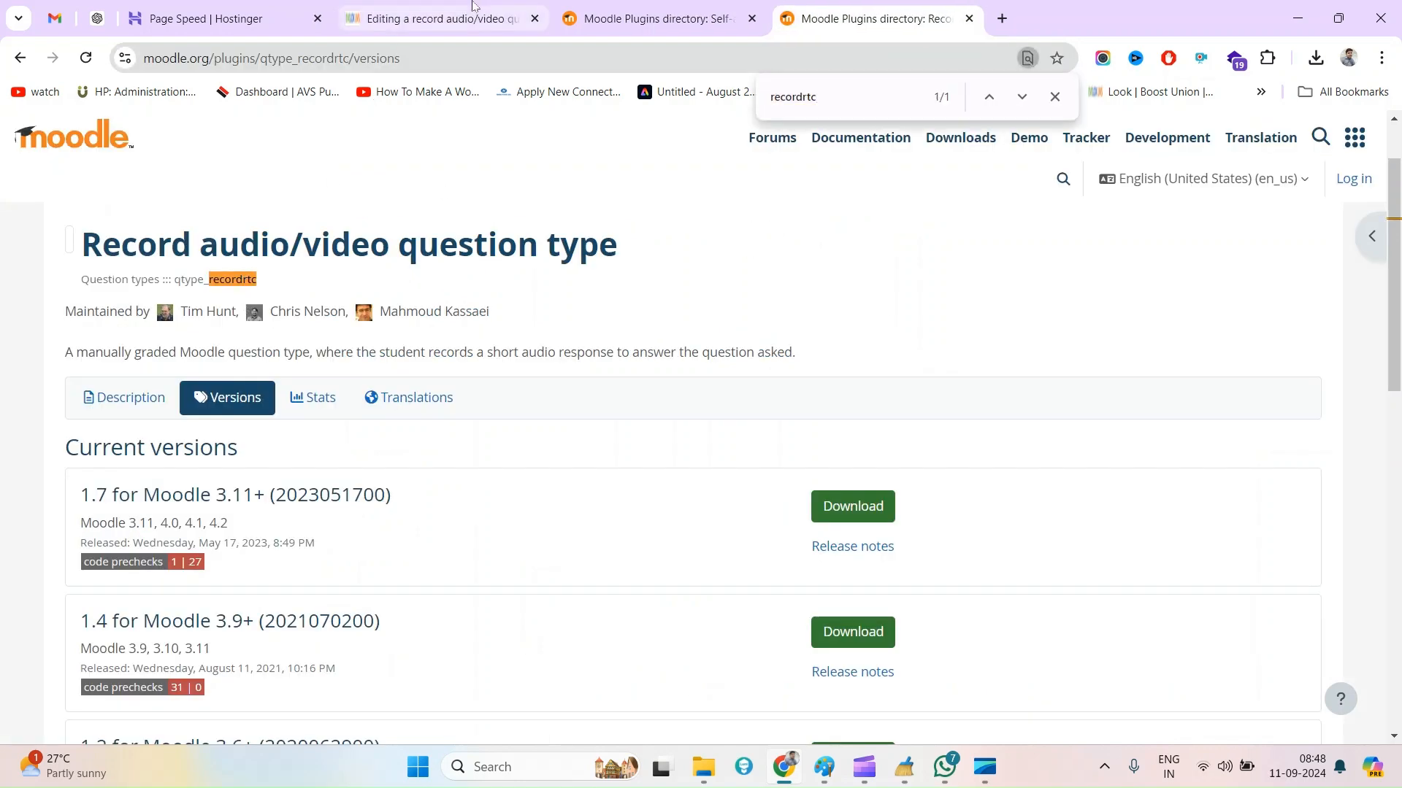
{"action": "left_click", "coordinate": [445, 9]}
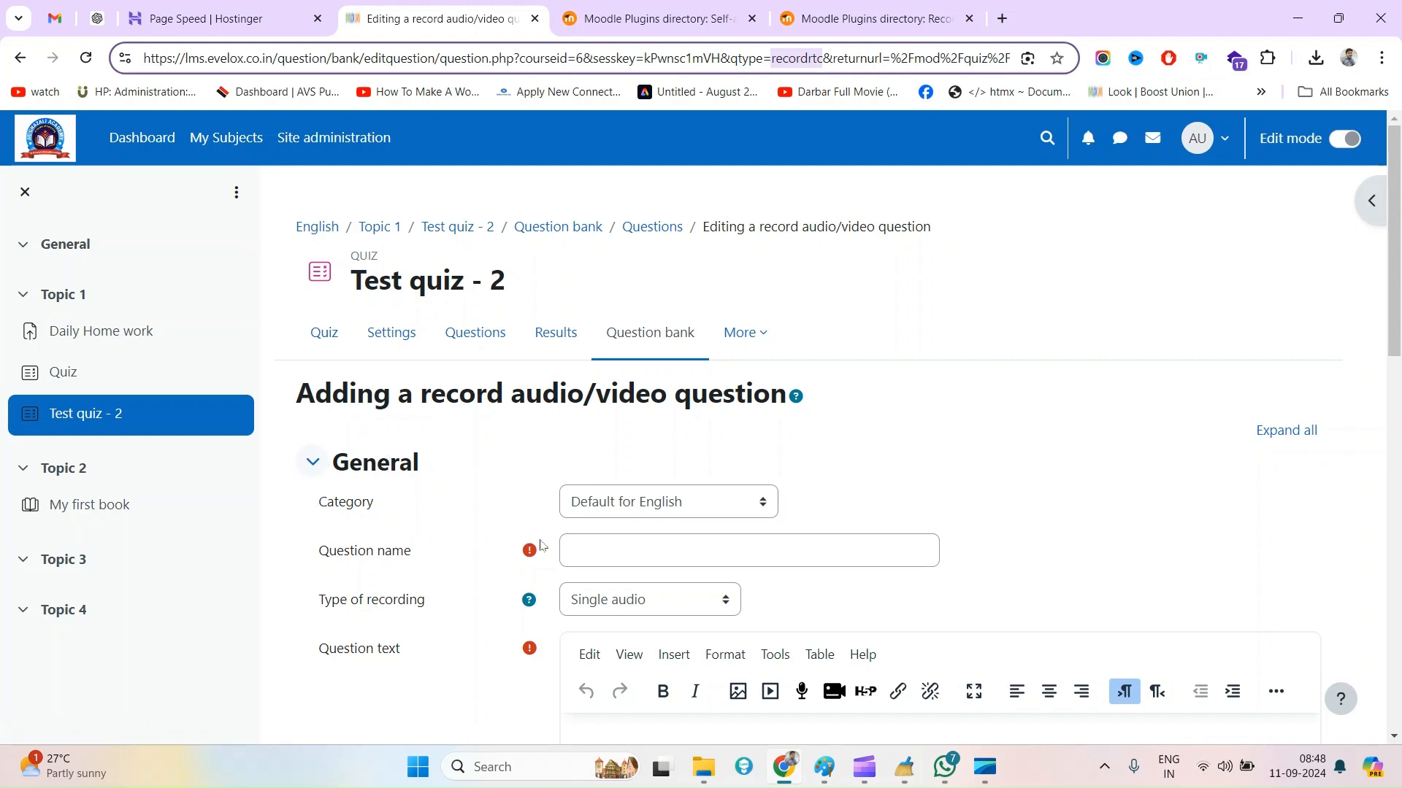
Name the question "Audi Question" and keep Single audio as its type of recording
{"action": "scroll", "coordinate": [664, 573], "scroll_direction": "down", "scroll_amount": 3}
{"action": "left_click", "coordinate": [651, 372]}
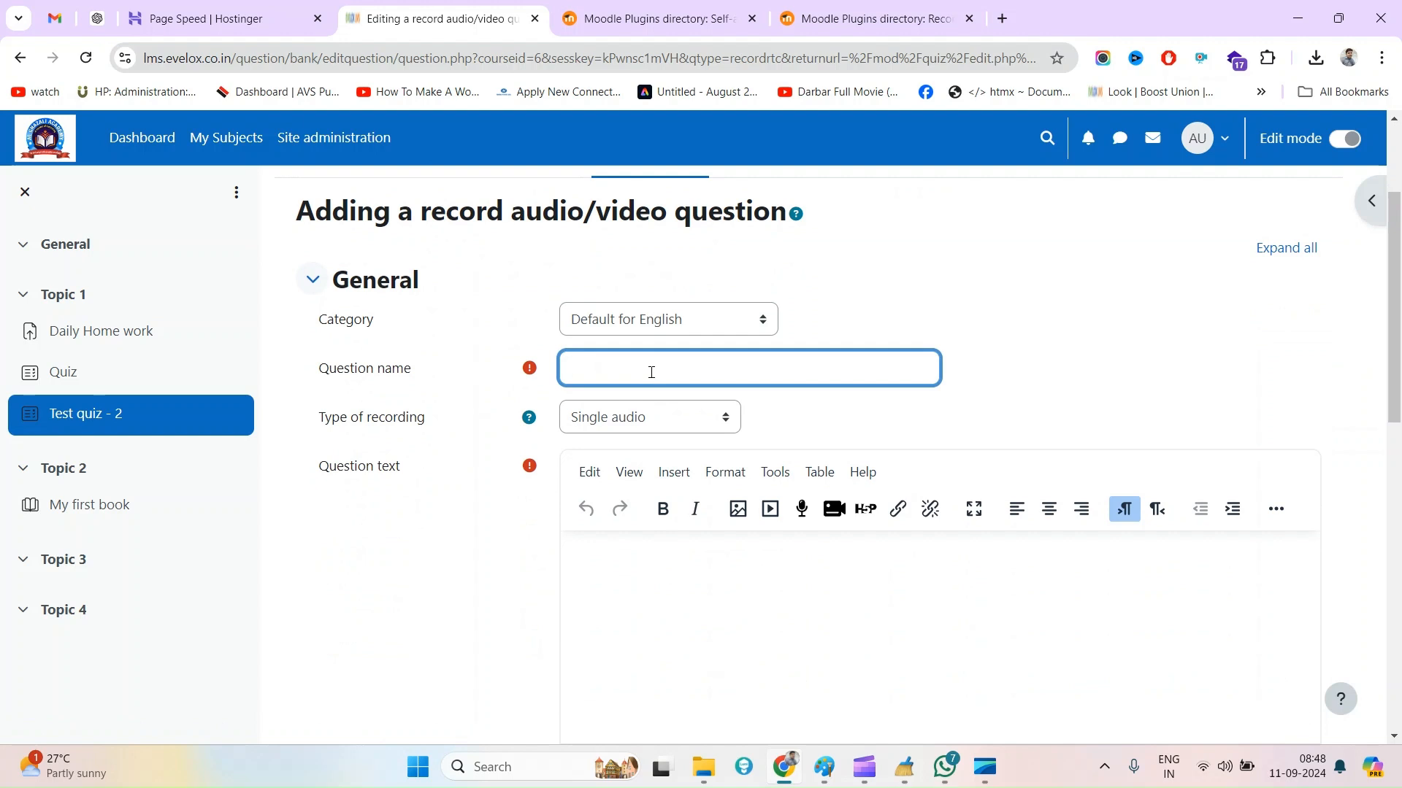
{"action": "type", "text": "Audi Question"}
{"action": "left_click", "coordinate": [633, 429]}
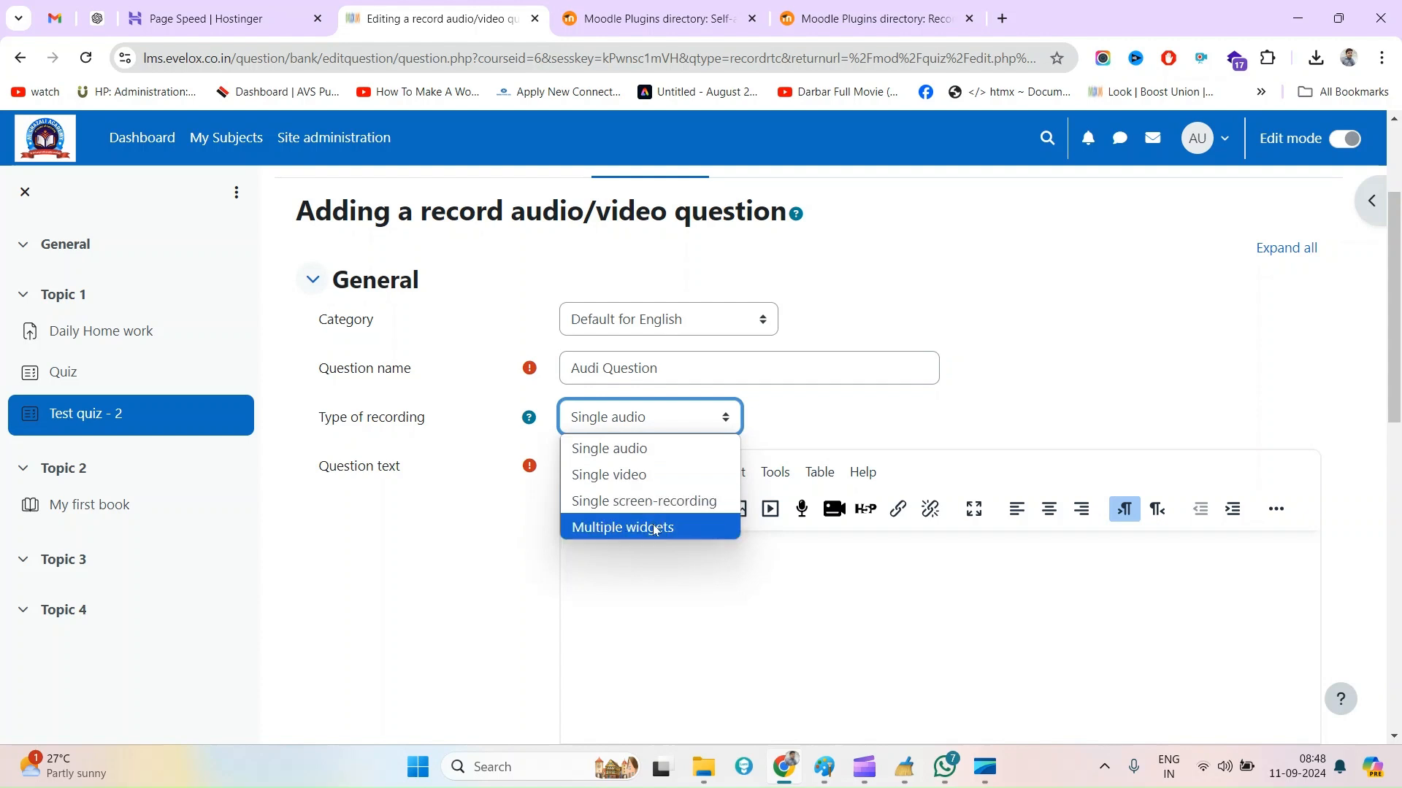
{"action": "left_click", "coordinate": [638, 448]}
Enter "This is audio question.." as the question text and save the question to the quiz
{"action": "left_click", "coordinate": [652, 584]}
{"action": "type", "text": "Th"}
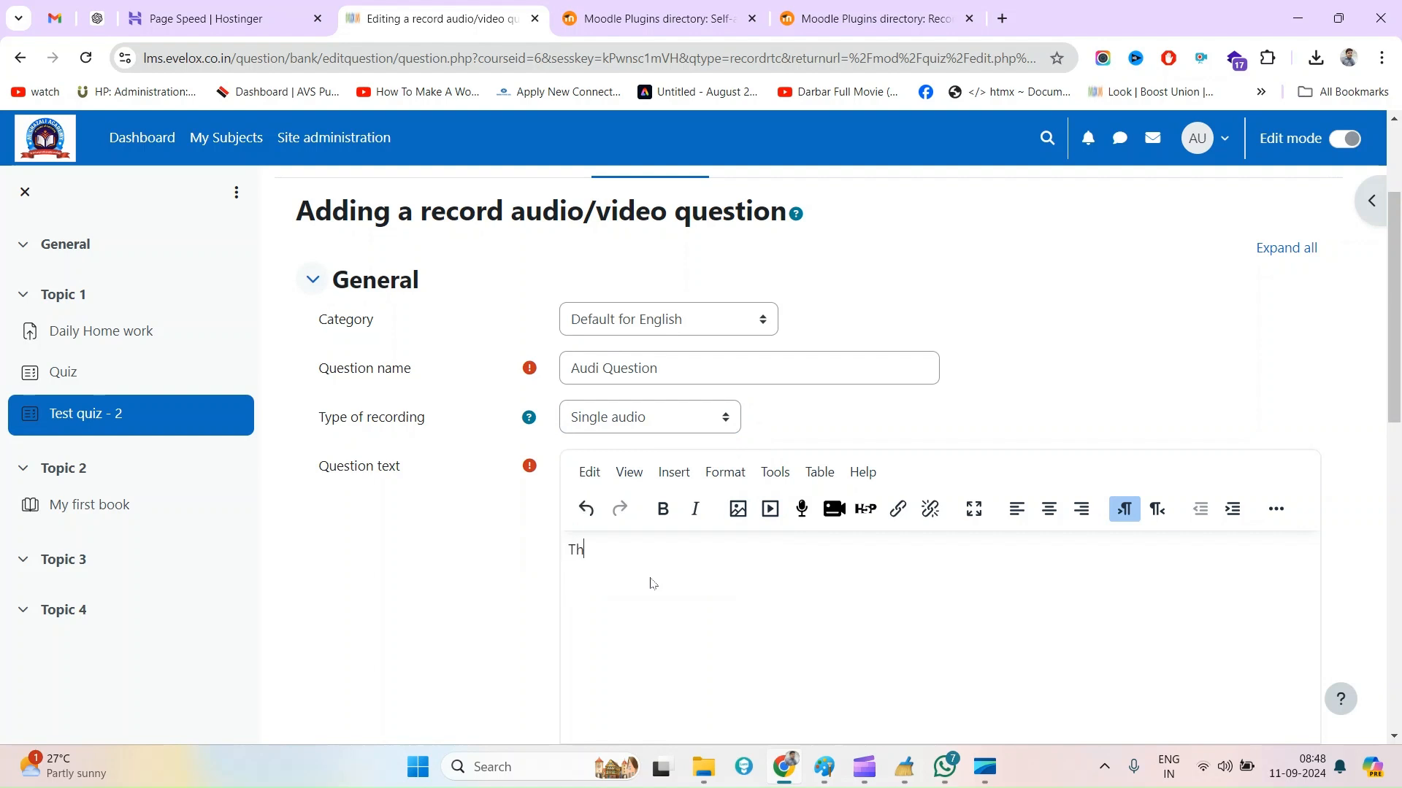
{"action": "type", "text": "is is audio question.."}
{"action": "scroll", "coordinate": [653, 584], "scroll_direction": "down", "scroll_amount": 10}
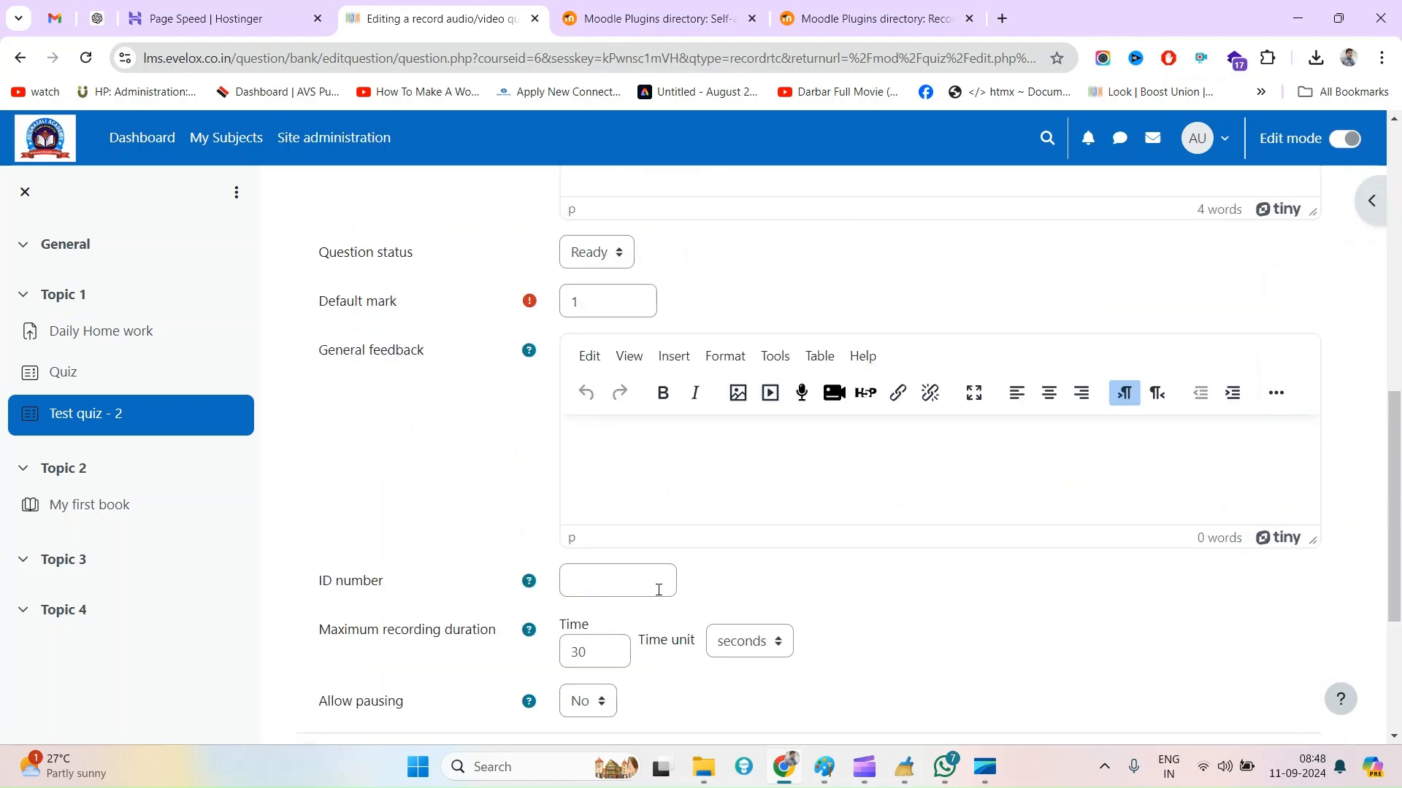
{"action": "left_click", "coordinate": [628, 613]}
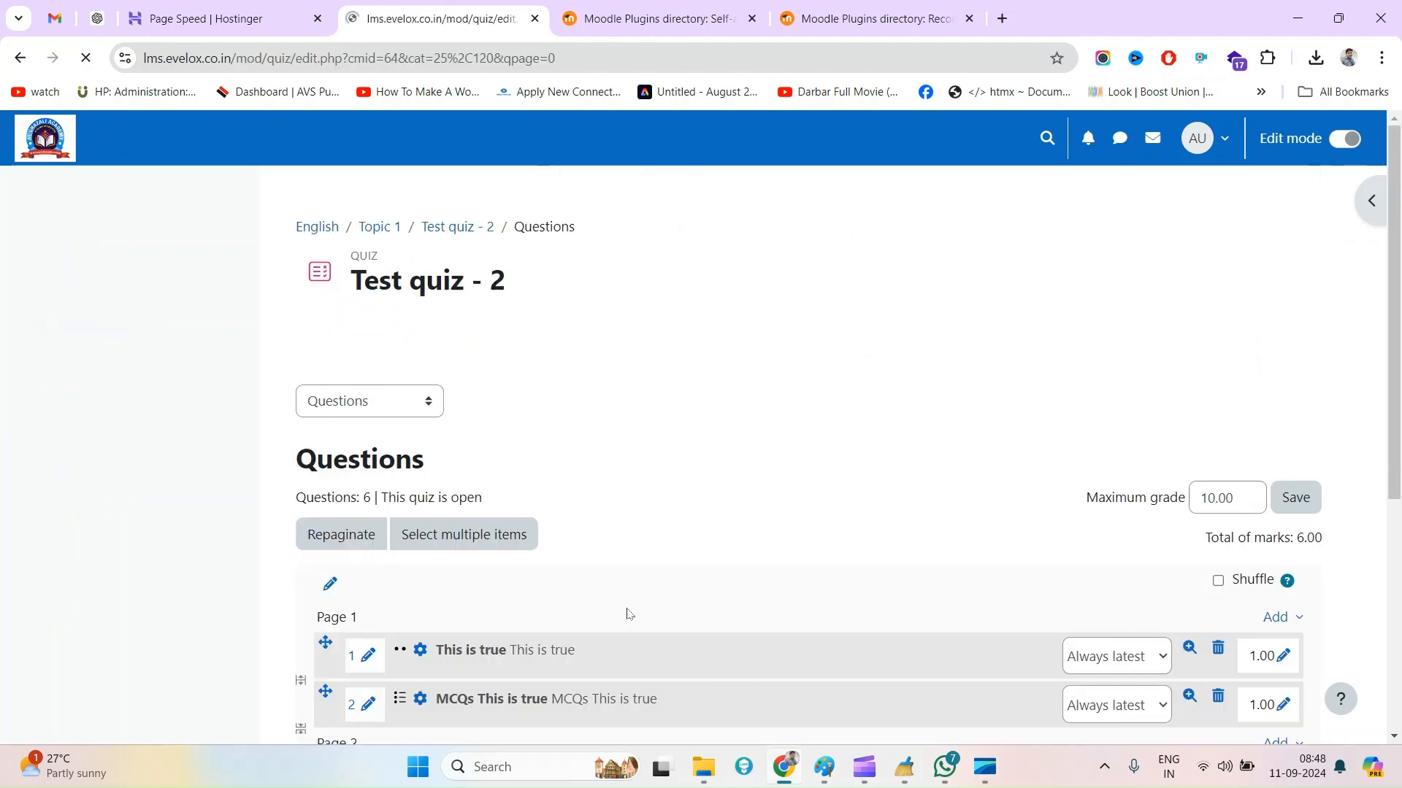
Start adding another new Record audio/video question at the end of the quiz, after page 4
{"action": "scroll", "coordinate": [628, 610], "scroll_direction": "down", "scroll_amount": 5}
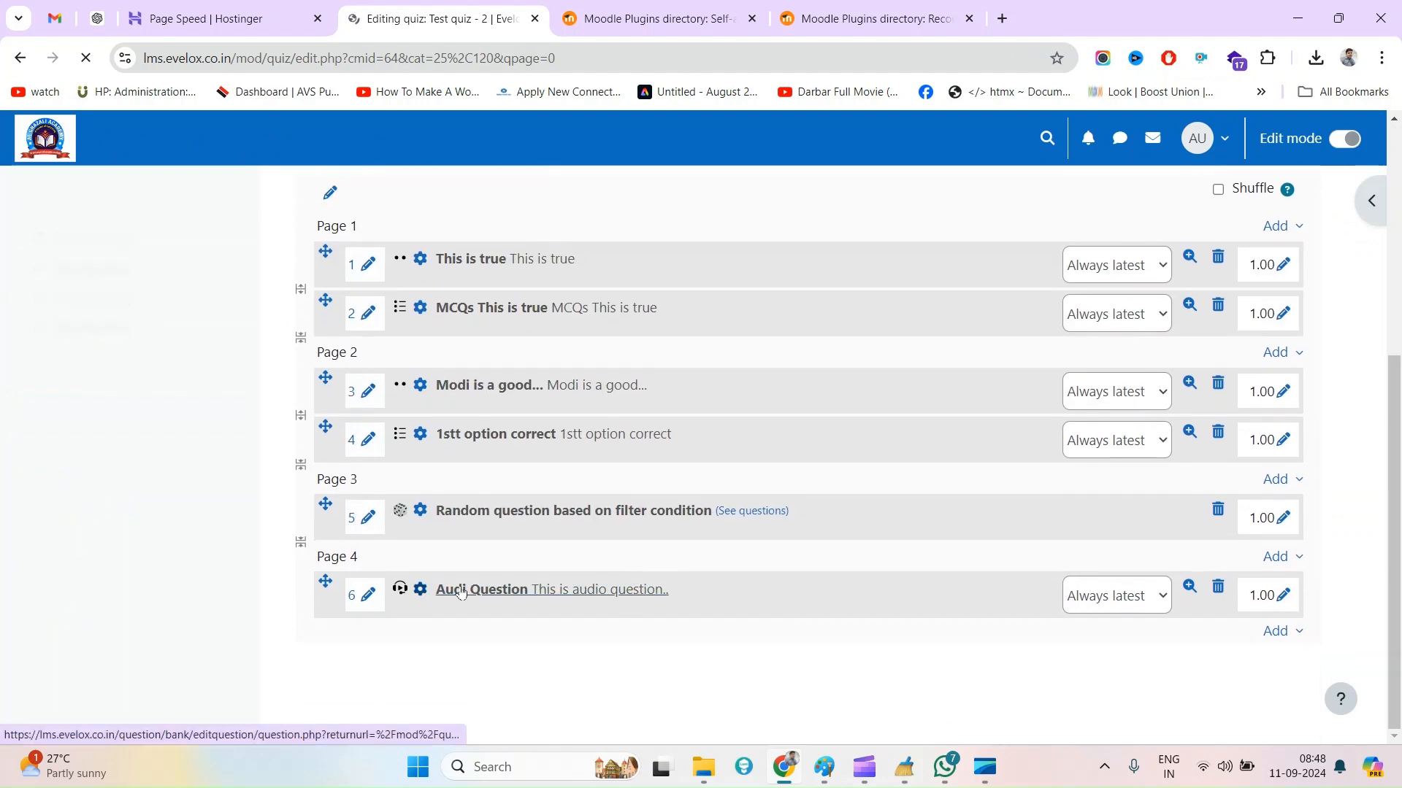
{"action": "left_click", "coordinate": [1284, 633]}
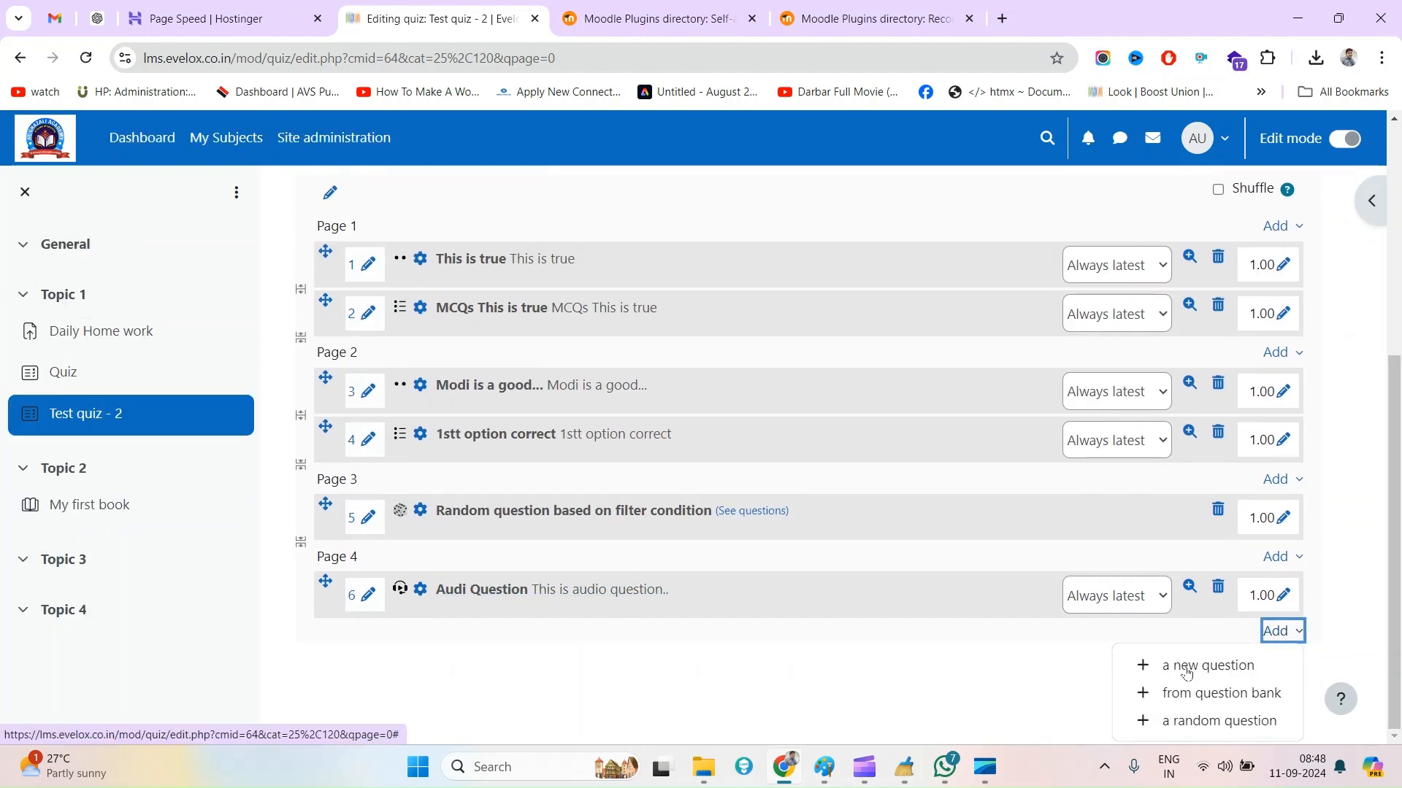
{"action": "left_click", "coordinate": [1184, 667]}
{"action": "scroll", "coordinate": [582, 571], "scroll_direction": "down", "scroll_amount": 5}
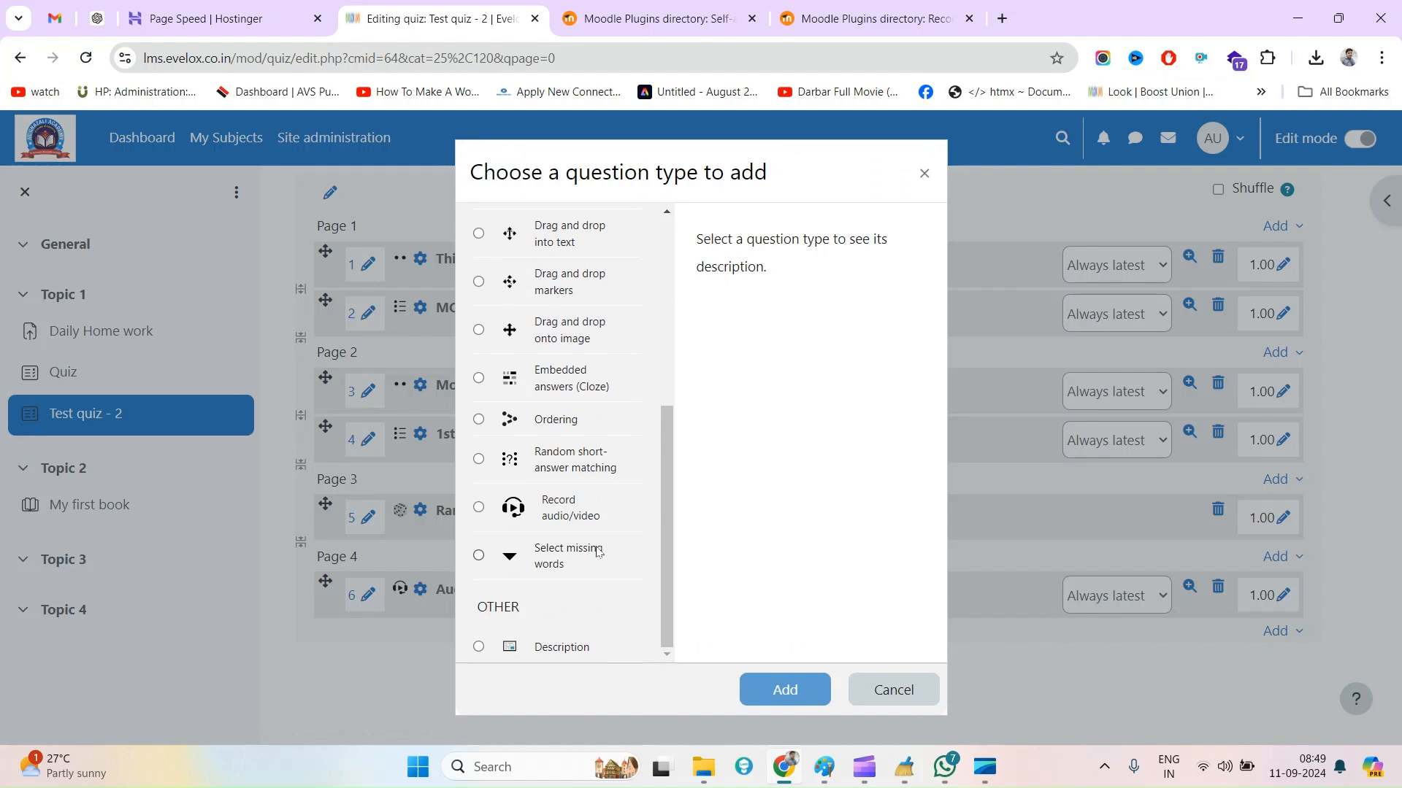
{"action": "left_click", "coordinate": [568, 516]}
{"action": "left_click", "coordinate": [805, 695]}
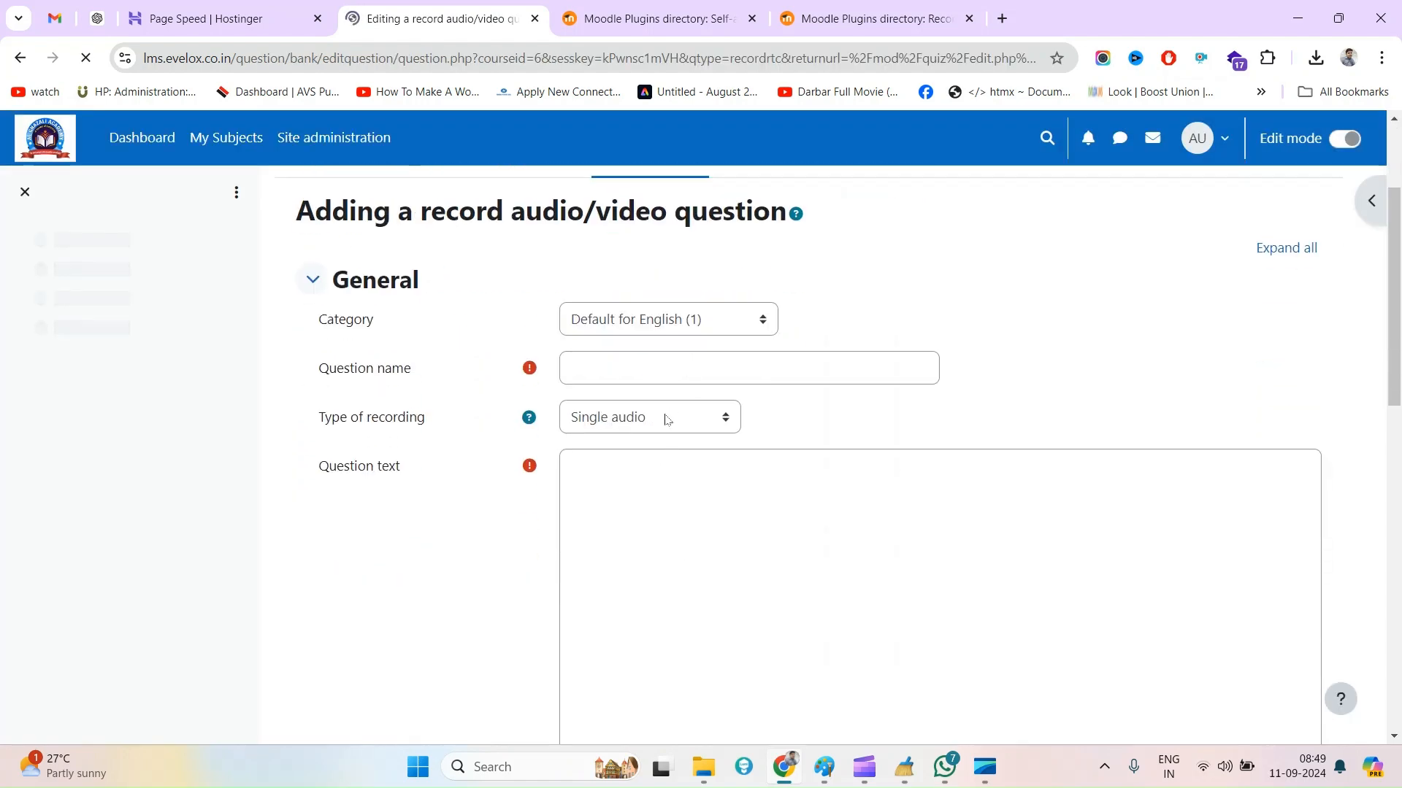
Set the type of recording to Single screen-recording and name the question "Screen recording..."
{"action": "left_click", "coordinate": [663, 414]}
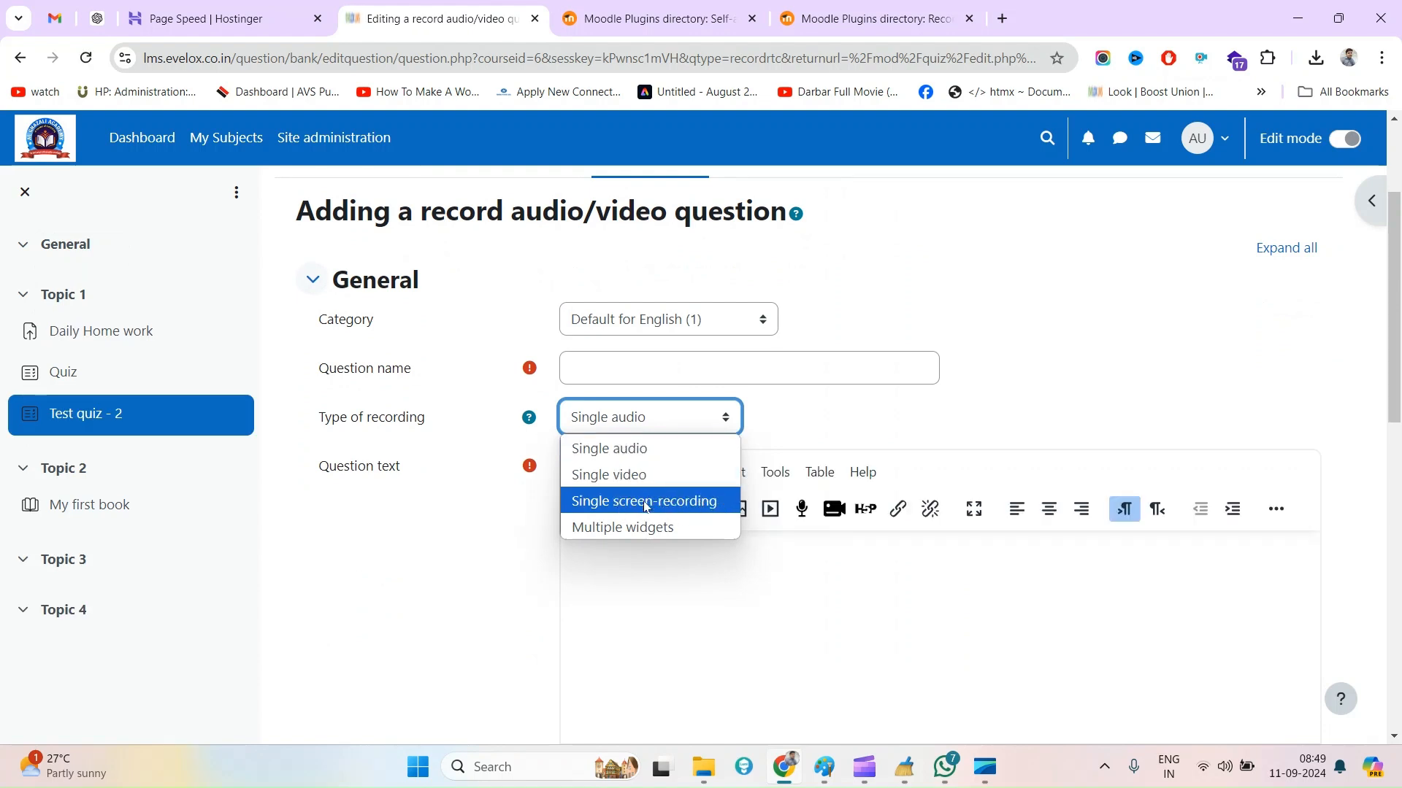
{"action": "left_click", "coordinate": [659, 513]}
{"action": "left_click", "coordinate": [641, 367]}
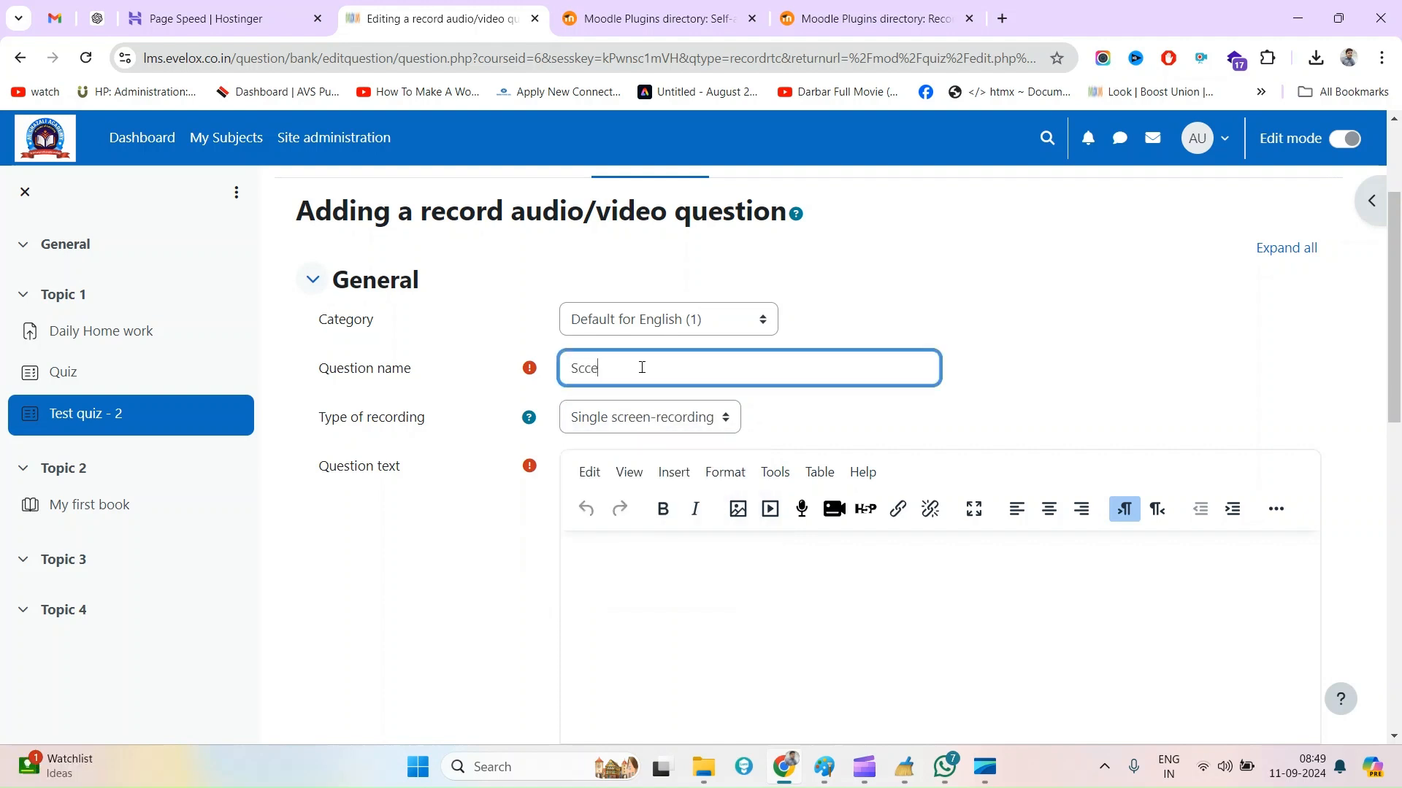
{"action": "type", "text": "Screen recording..."}
Copy the question name "Screen recording..." into the question text, save the question, and check it in the quiz's question list
{"action": "key", "text": "ctrl+a"}
{"action": "key", "text": "ctrl+c"}
{"action": "left_click", "coordinate": [679, 595]}
{"action": "key", "text": "ctrl+v"}
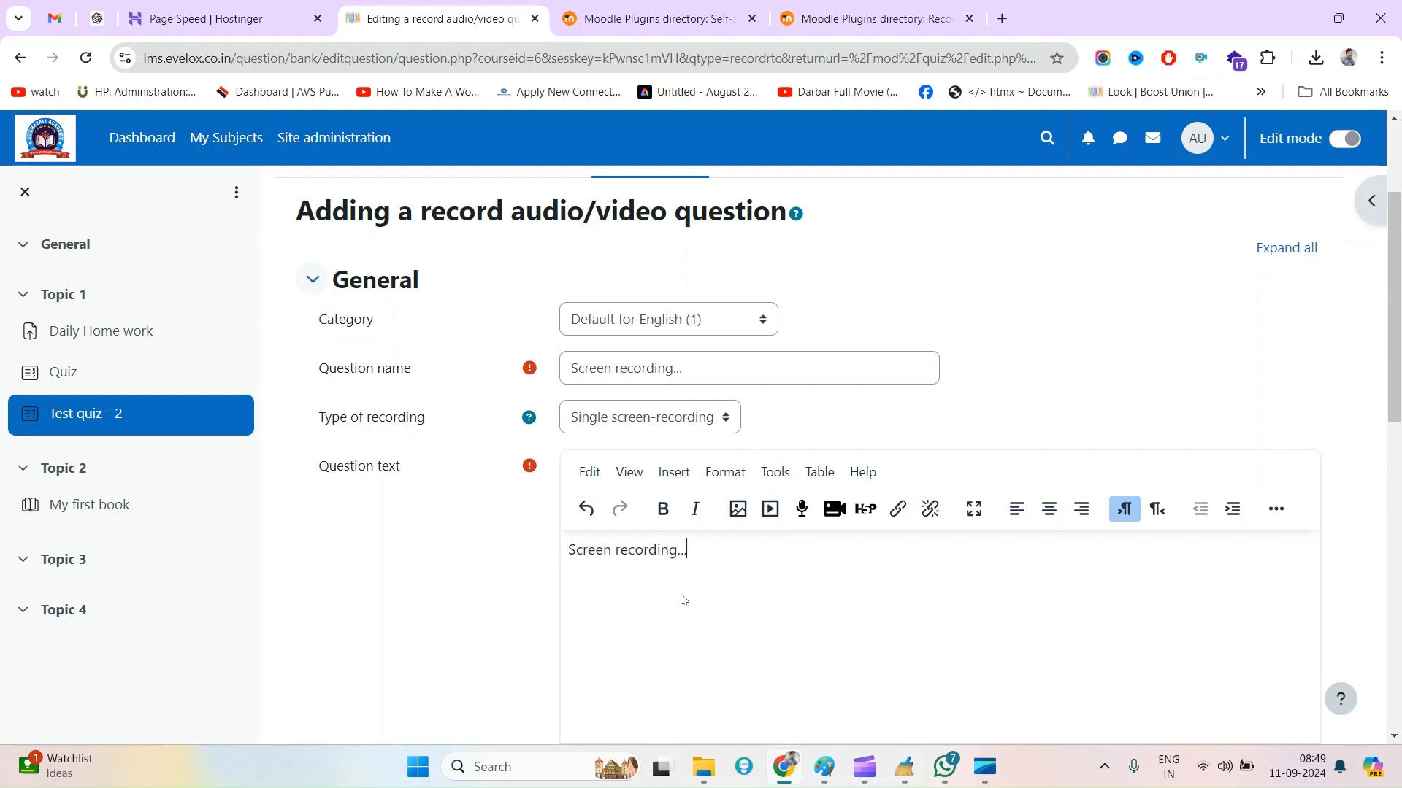
{"action": "scroll", "coordinate": [682, 599], "scroll_direction": "down", "scroll_amount": 4}
{"action": "scroll", "coordinate": [683, 598], "scroll_direction": "down", "scroll_amount": 7}
{"action": "left_click", "coordinate": [612, 613]}
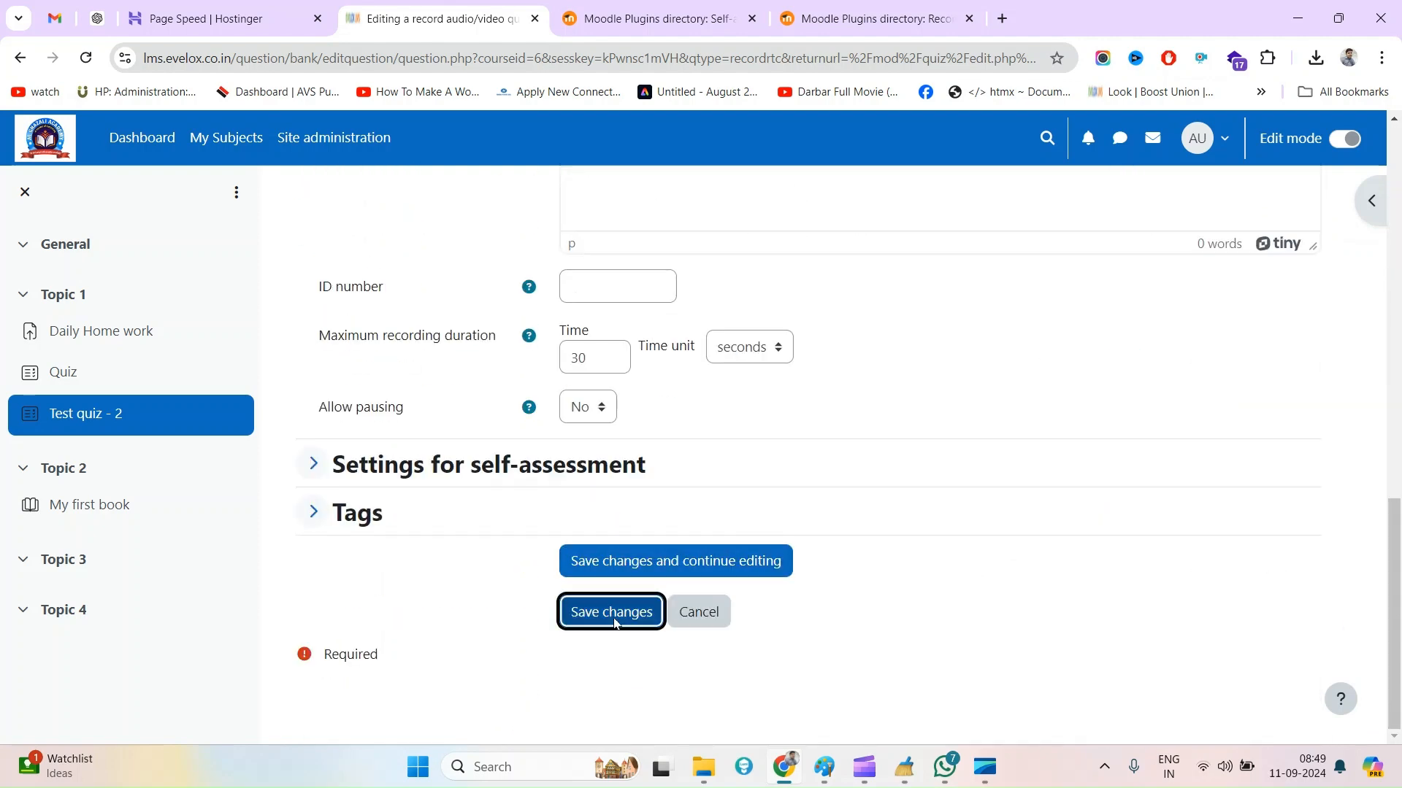
{"action": "scroll", "coordinate": [617, 624], "scroll_direction": "down", "scroll_amount": 6}
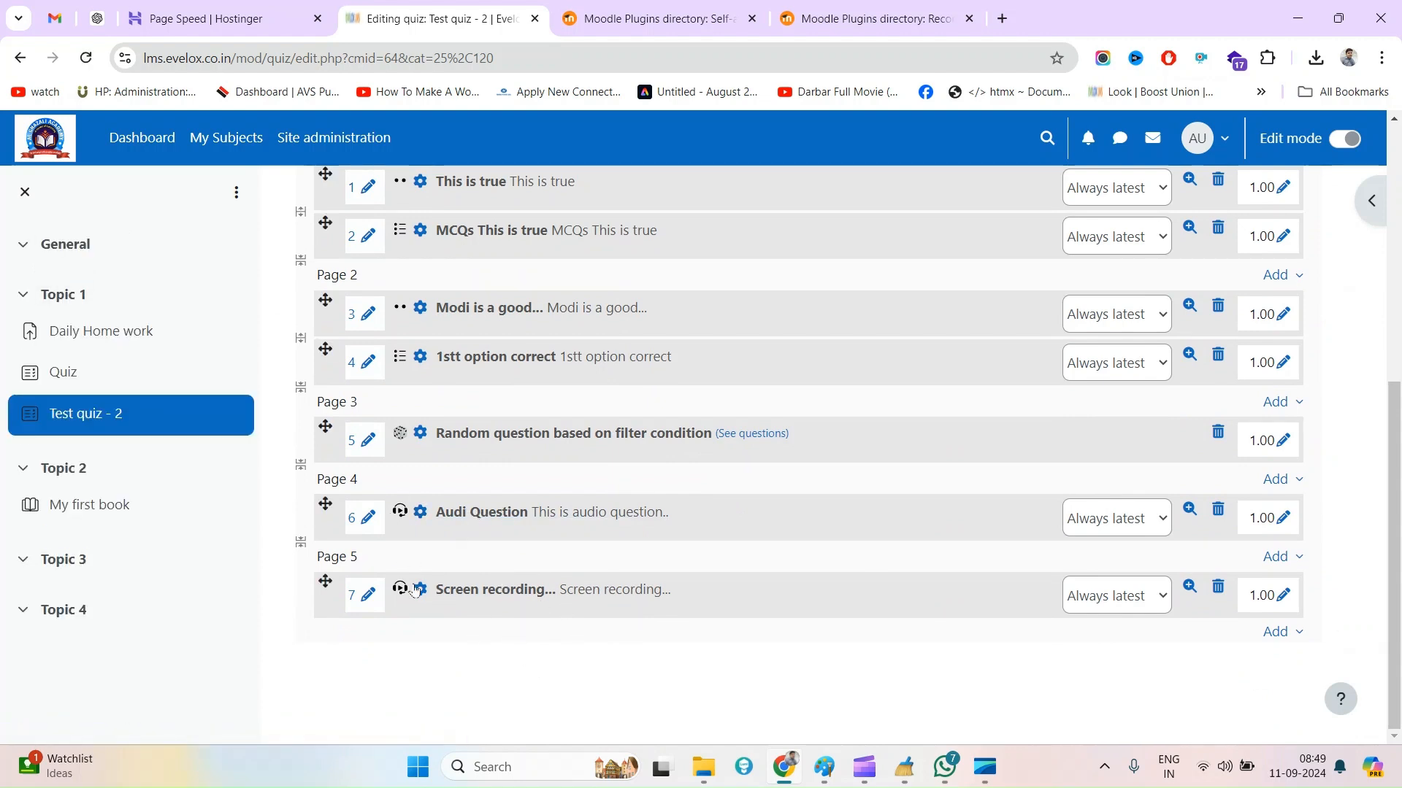
Open the Test quiz - 2 overview and try to start a preview attempt
{"action": "scroll", "coordinate": [522, 608], "scroll_direction": "up", "scroll_amount": 6}
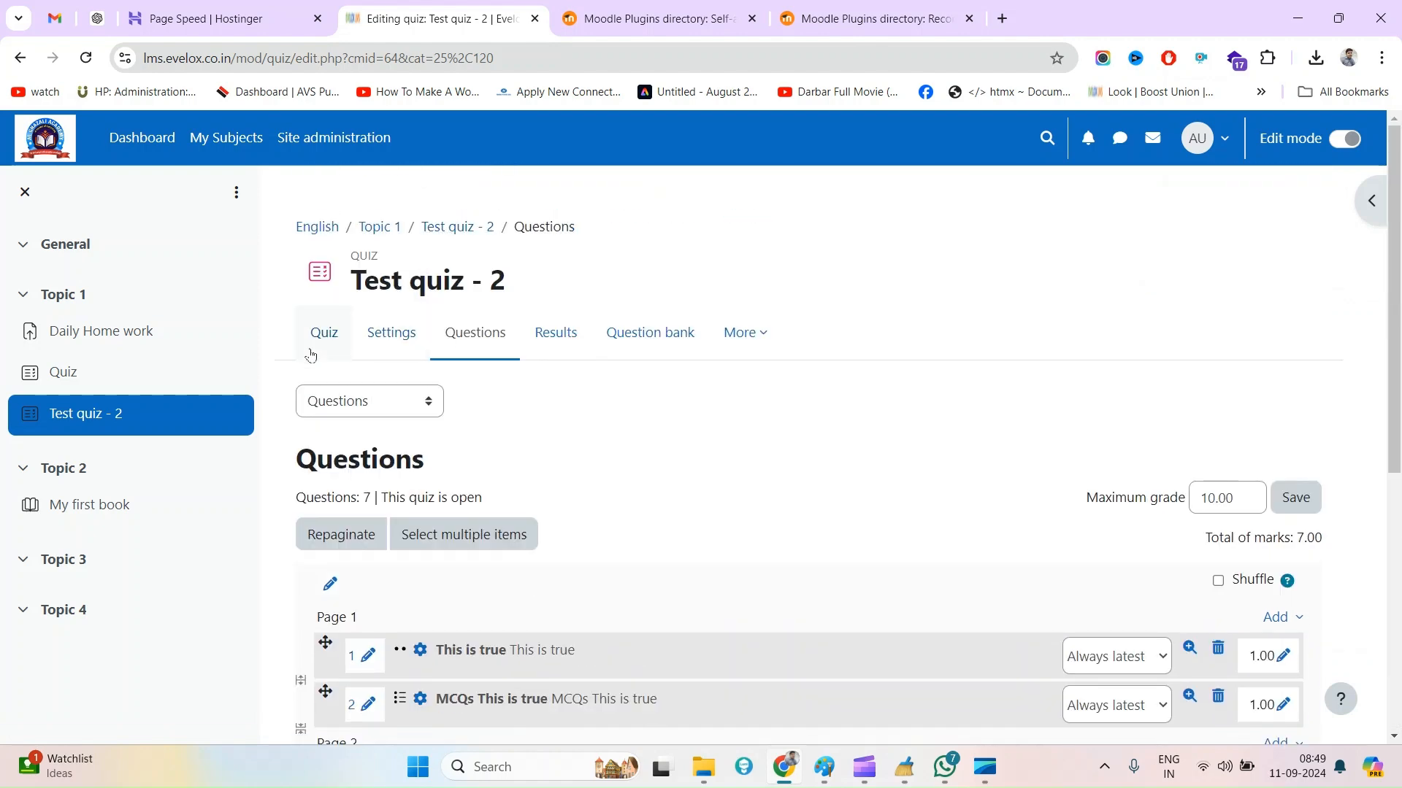
{"action": "left_click", "coordinate": [311, 351]}
{"action": "scroll", "coordinate": [390, 604], "scroll_direction": "down", "scroll_amount": 2}
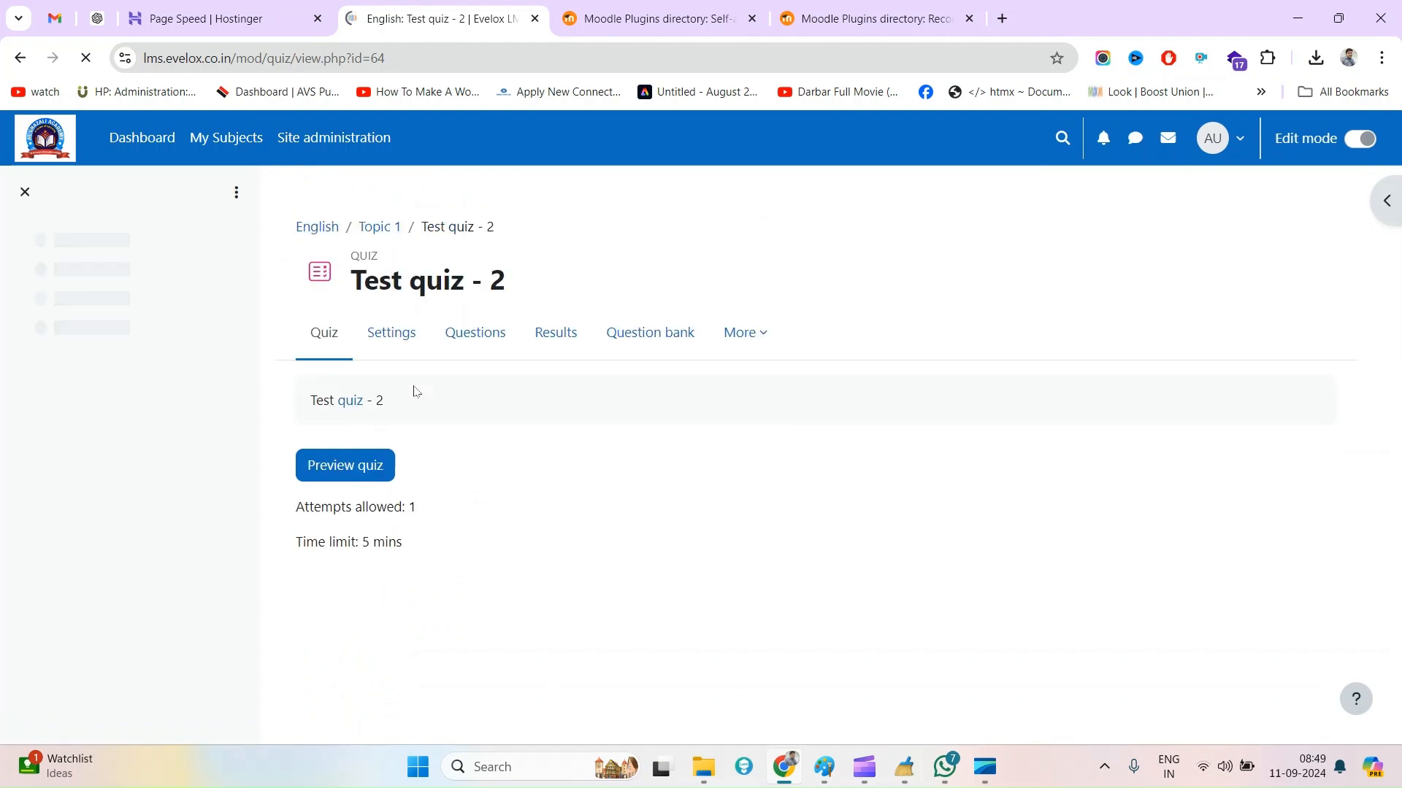
{"action": "left_click", "coordinate": [354, 476]}
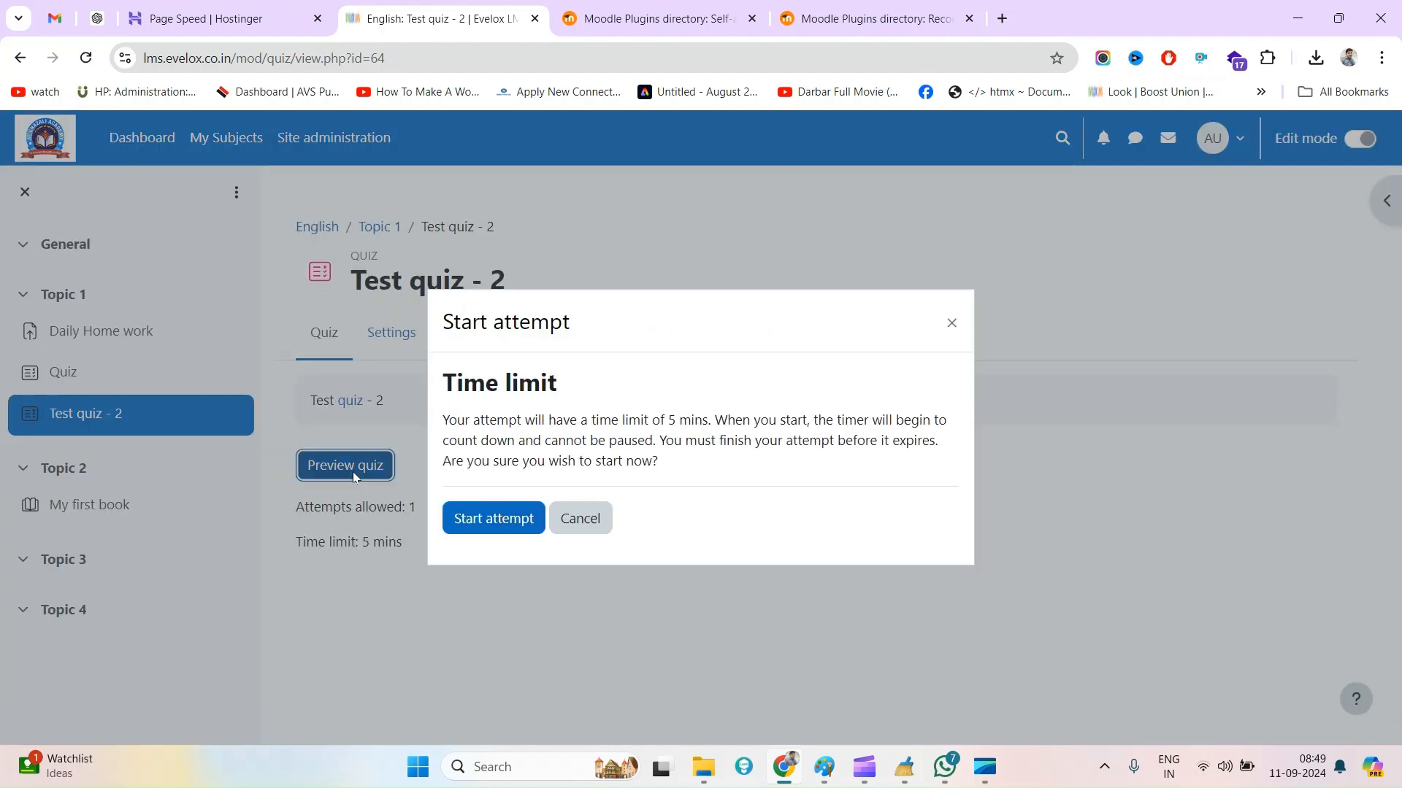
{"action": "left_click", "coordinate": [489, 520]}
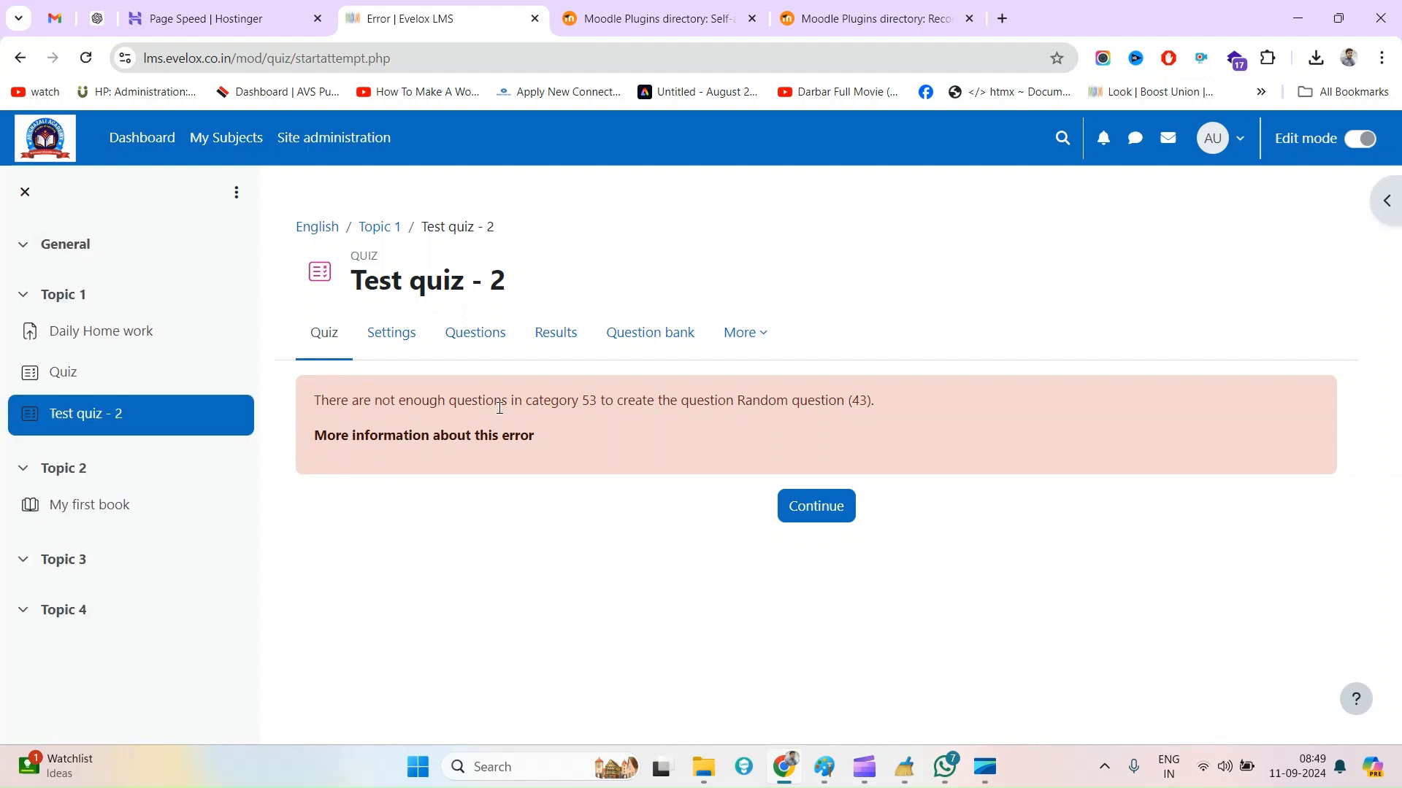
Examine the error message about the question category and the random question, then return to the quiz overview
{"action": "double_click", "coordinate": [560, 407]}
{"action": "left_click_drag", "start_coordinate": [560, 407], "coordinate": [595, 404]}
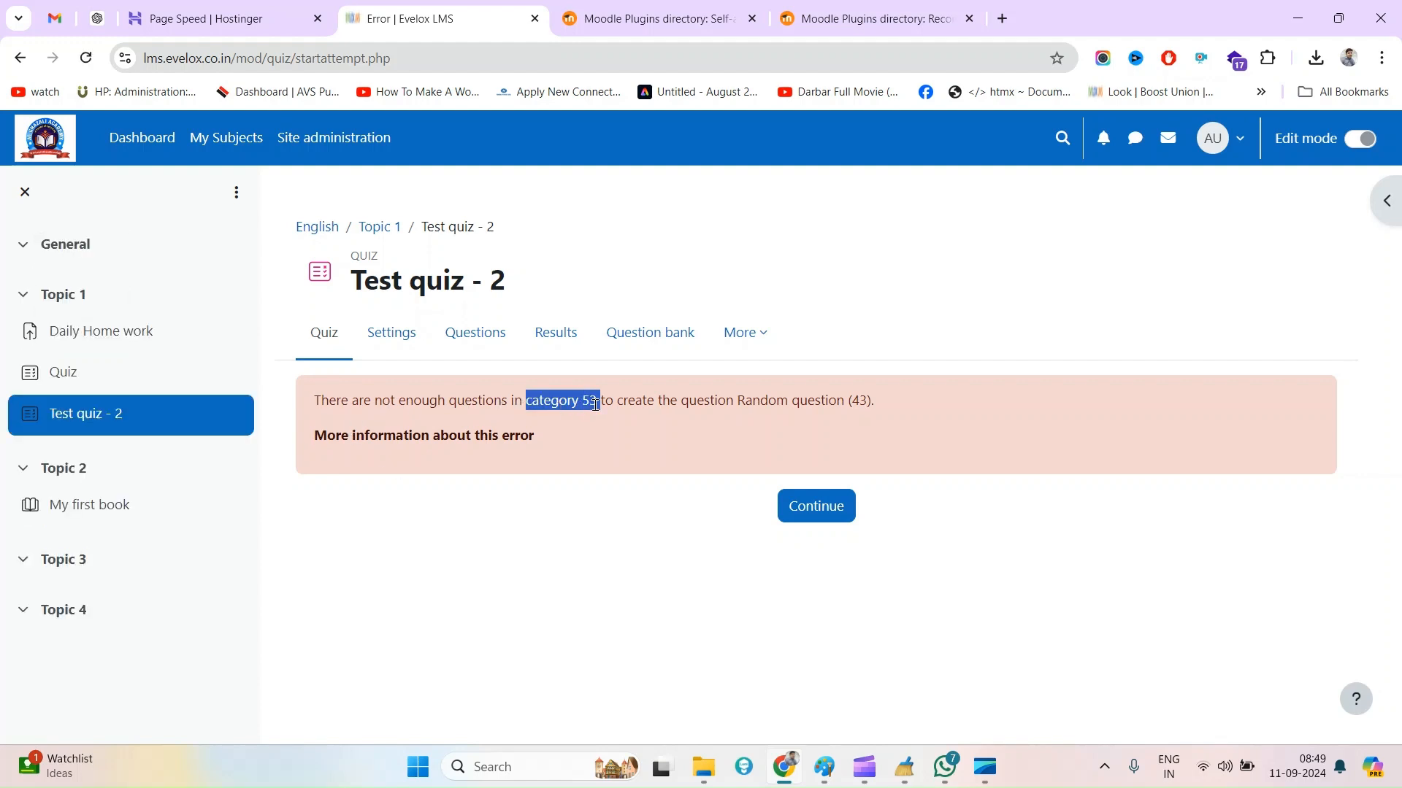
{"action": "double_click", "coordinate": [702, 404]}
{"action": "left_click_drag", "start_coordinate": [702, 404], "coordinate": [843, 404]}
{"action": "left_click", "coordinate": [908, 408]}
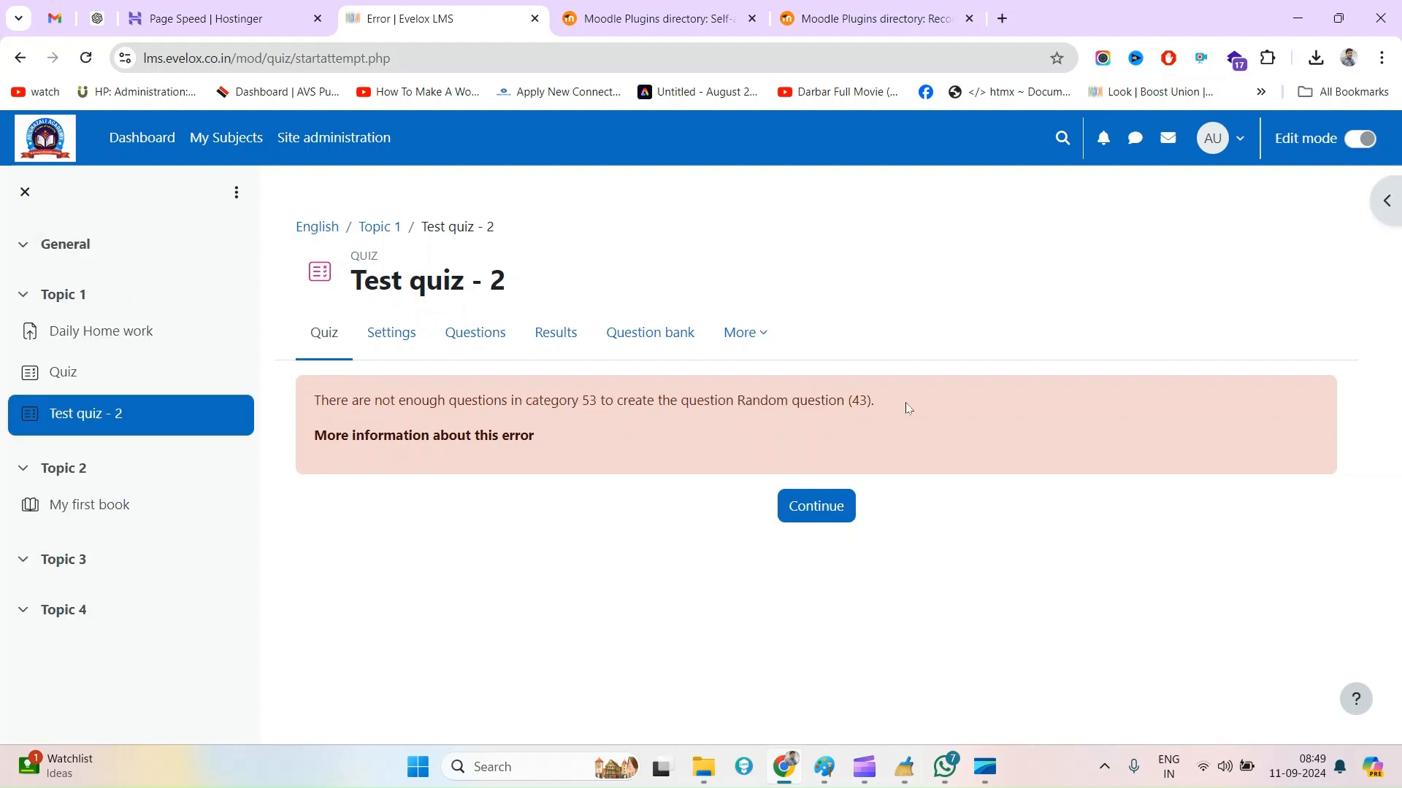
{"action": "triple_click", "coordinate": [855, 403]}
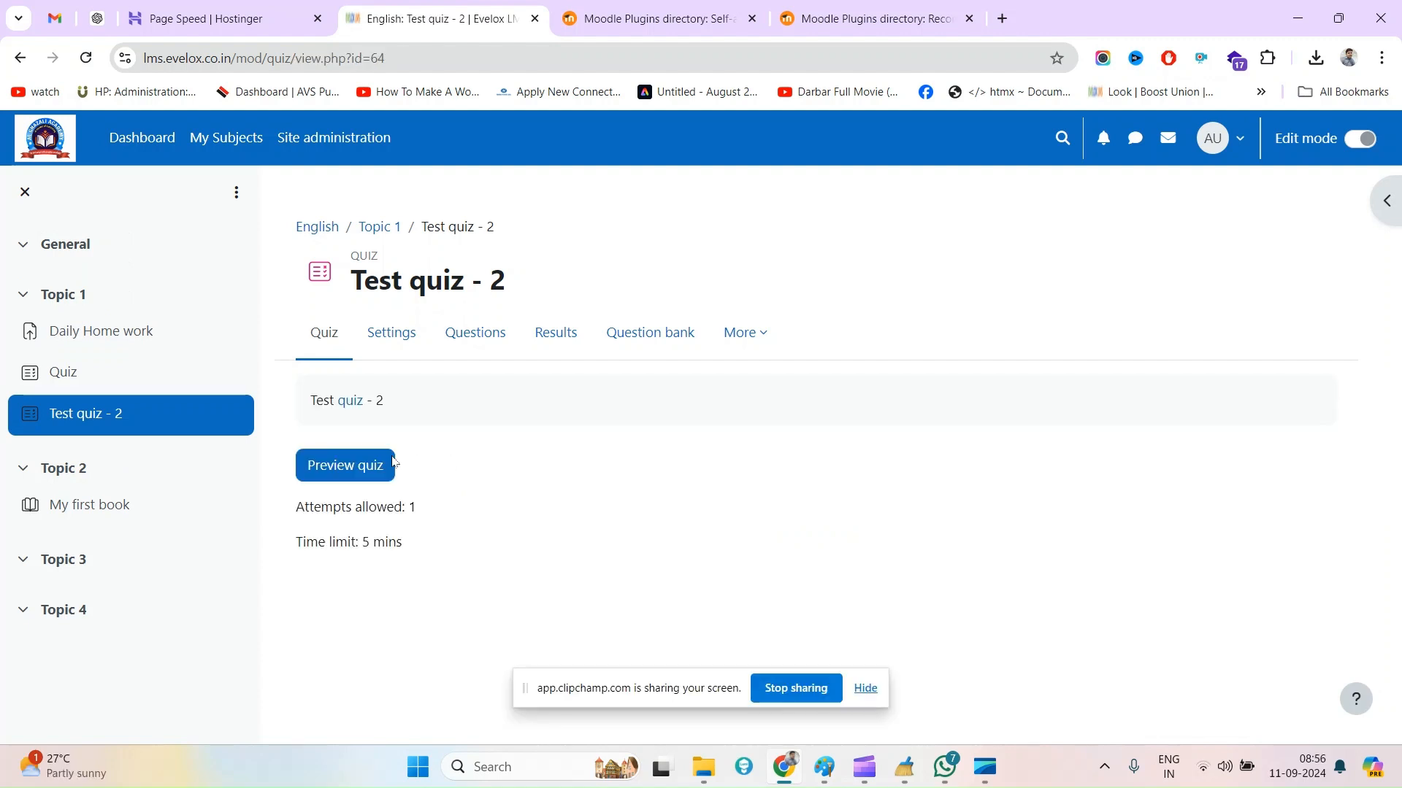
Try again to start a preview attempt of the quiz
{"action": "left_click", "coordinate": [316, 469]}
{"action": "left_click", "coordinate": [515, 515]}
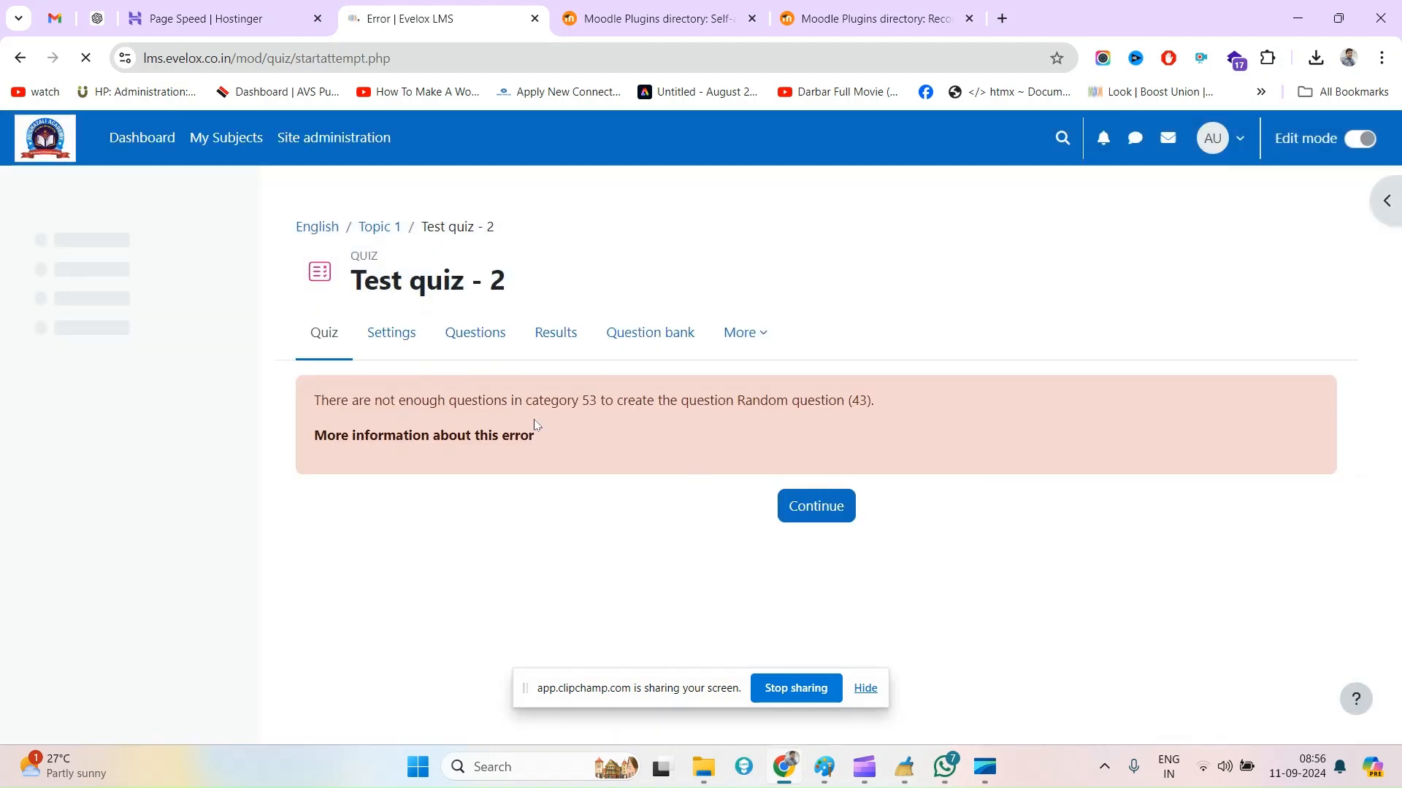
{"action": "left_click", "coordinate": [865, 689]}
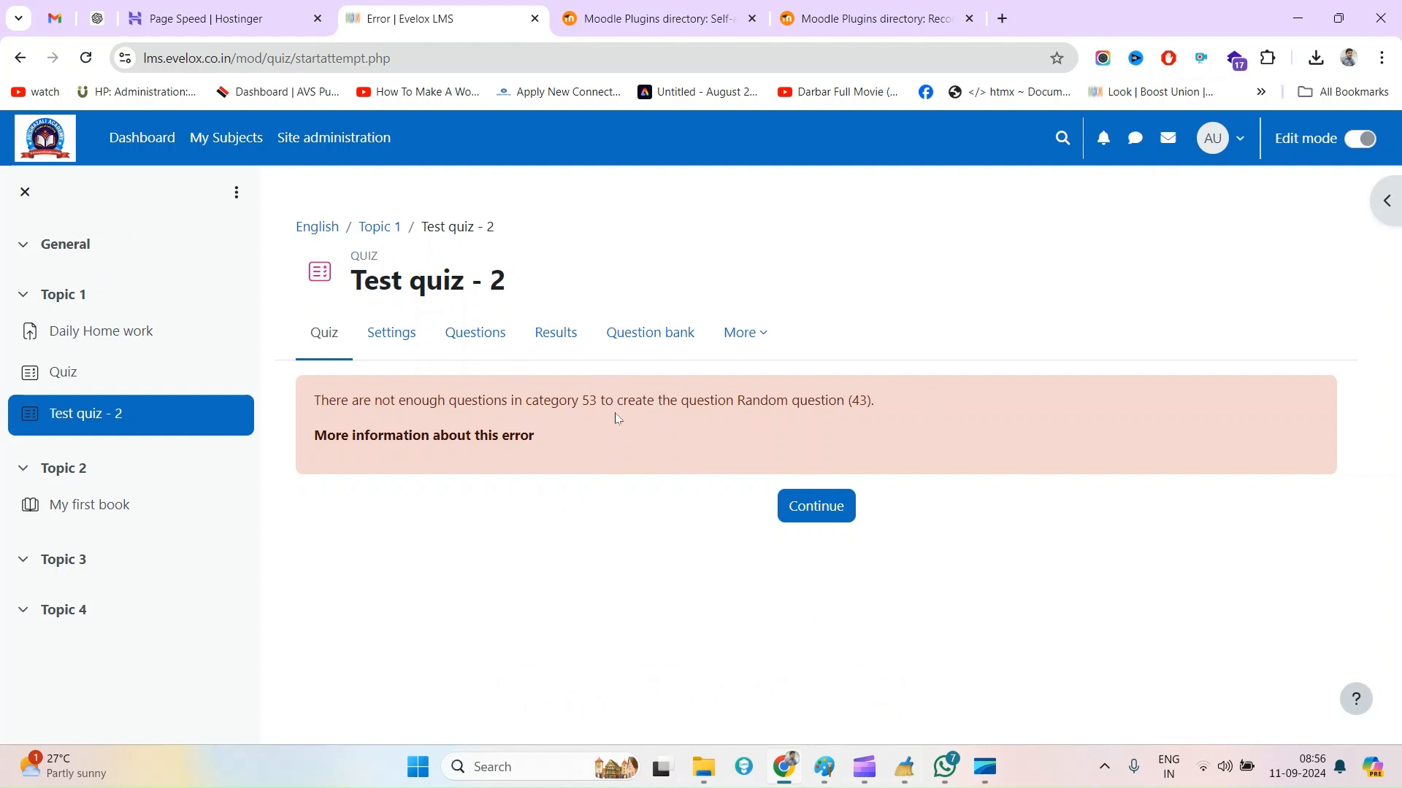
Remove the random question based on filter condition from the Test quiz - 2 question list
{"action": "double_click", "coordinate": [717, 402]}
{"action": "left_click_drag", "start_coordinate": [717, 402], "coordinate": [818, 405]}
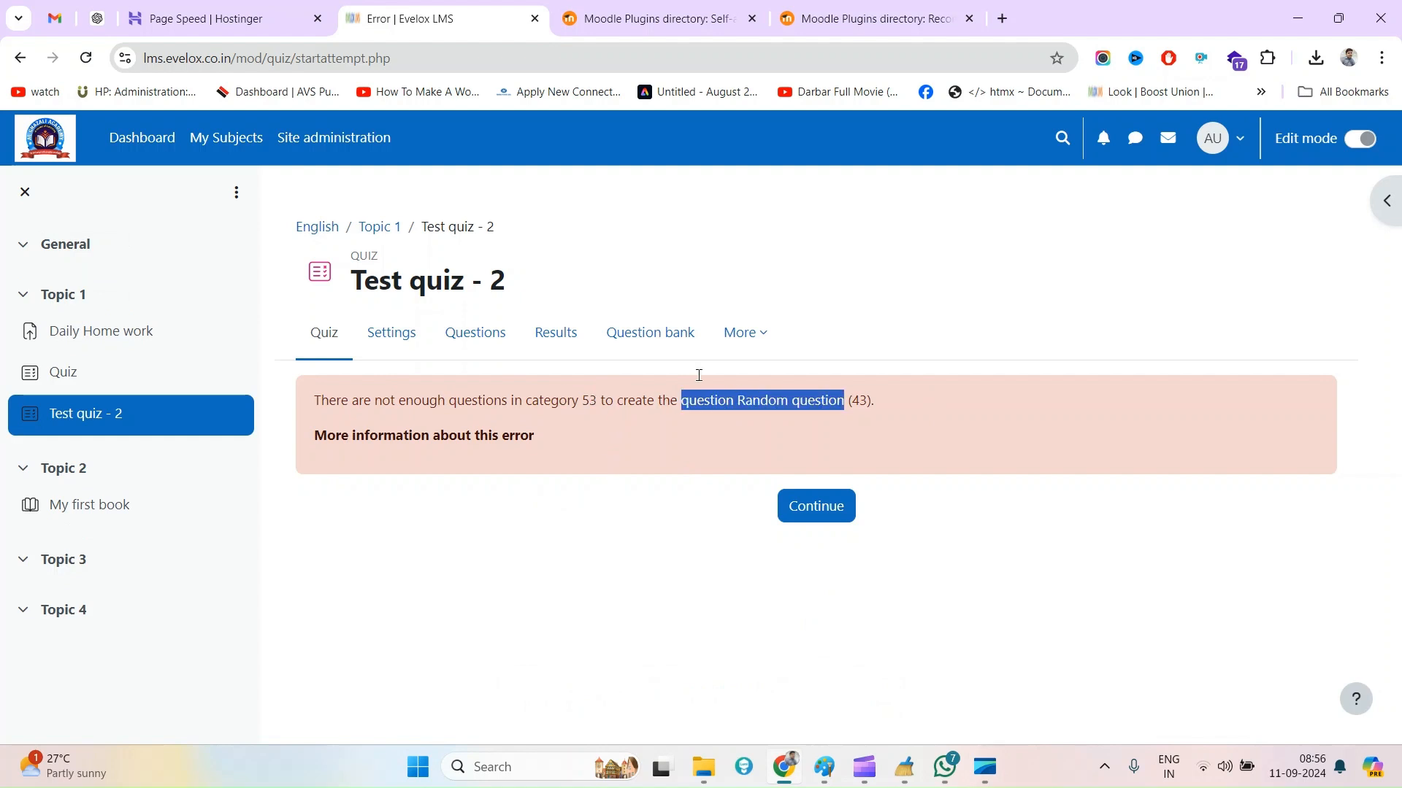
{"action": "left_click", "coordinate": [481, 338]}
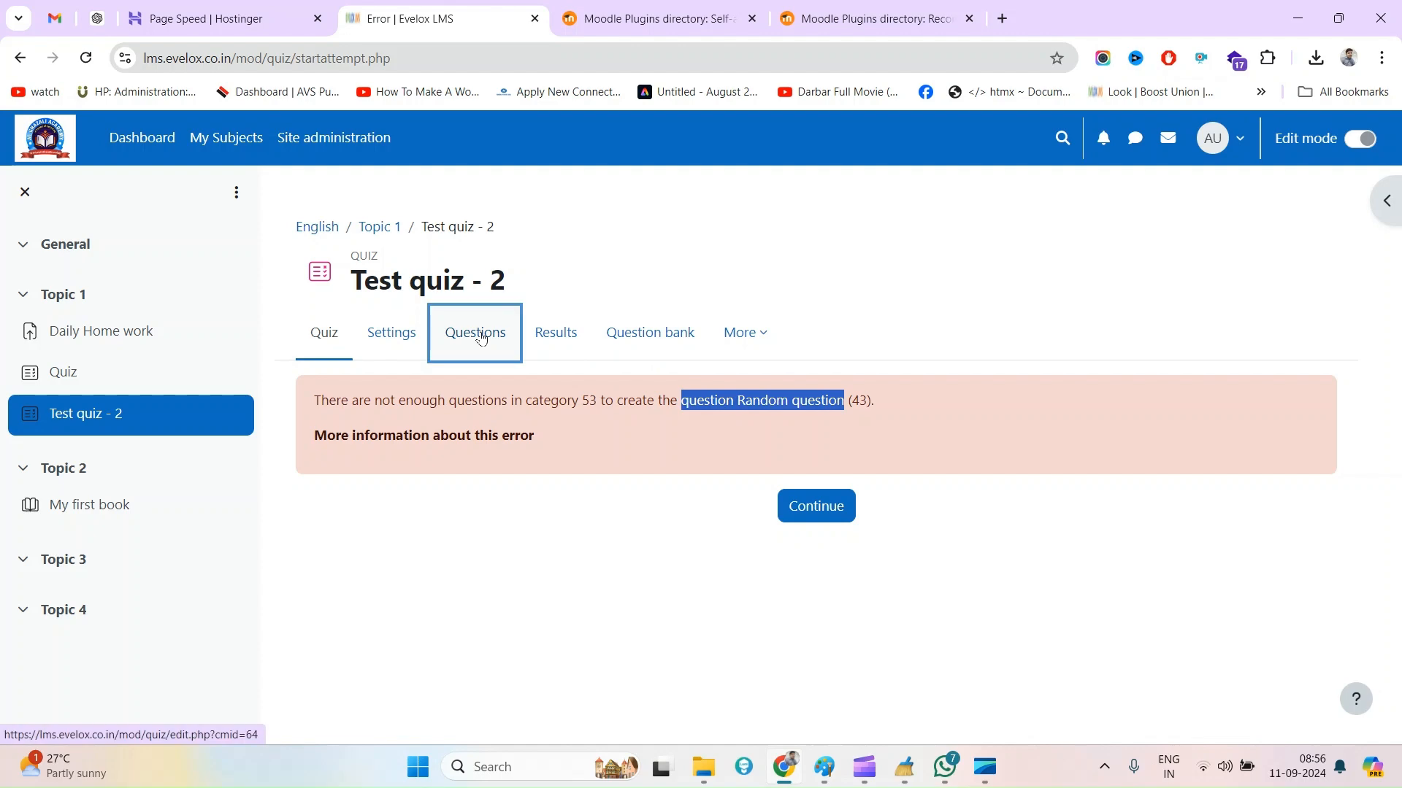
{"action": "scroll", "coordinate": [998, 520], "scroll_direction": "down", "scroll_amount": 5}
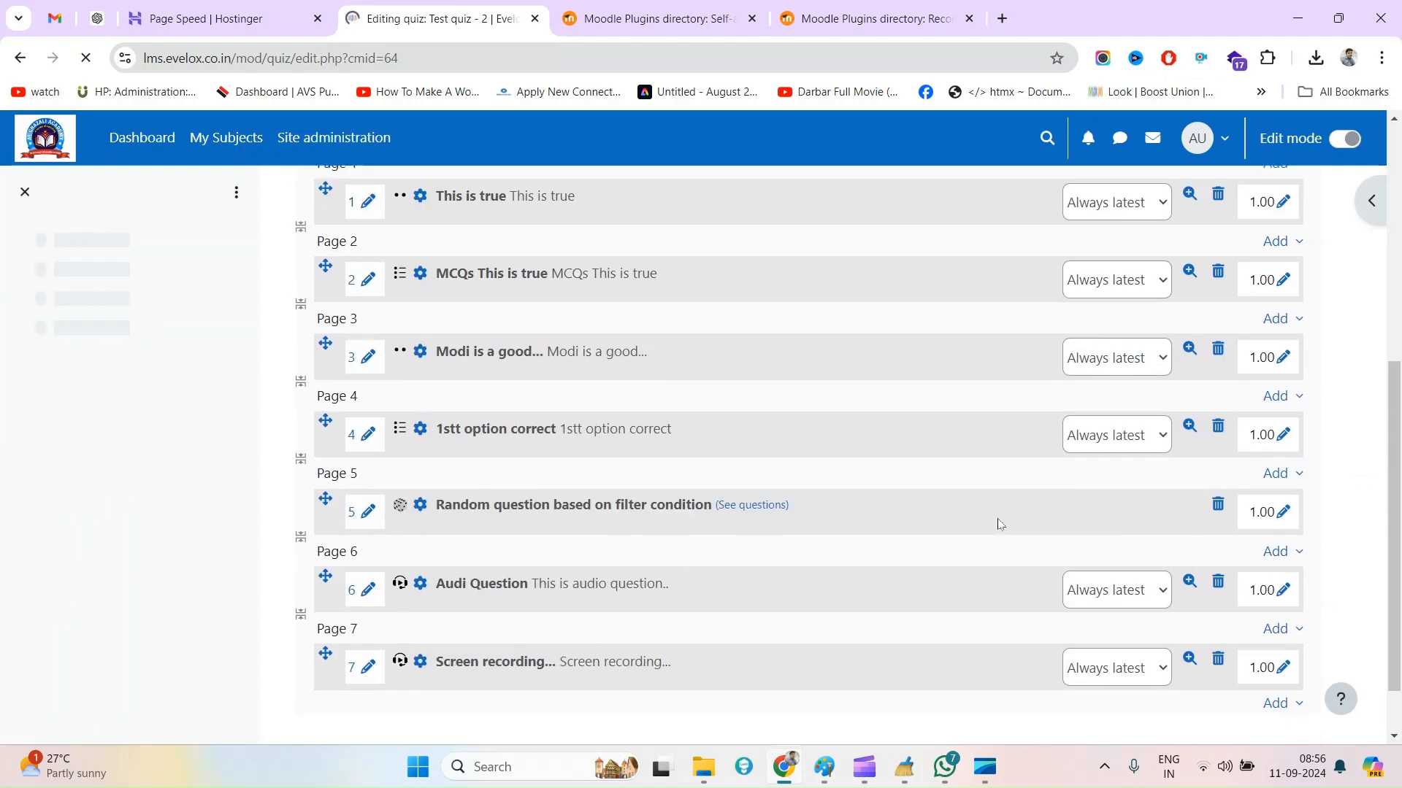
{"action": "left_click_drag", "start_coordinate": [449, 502], "coordinate": [683, 499]}
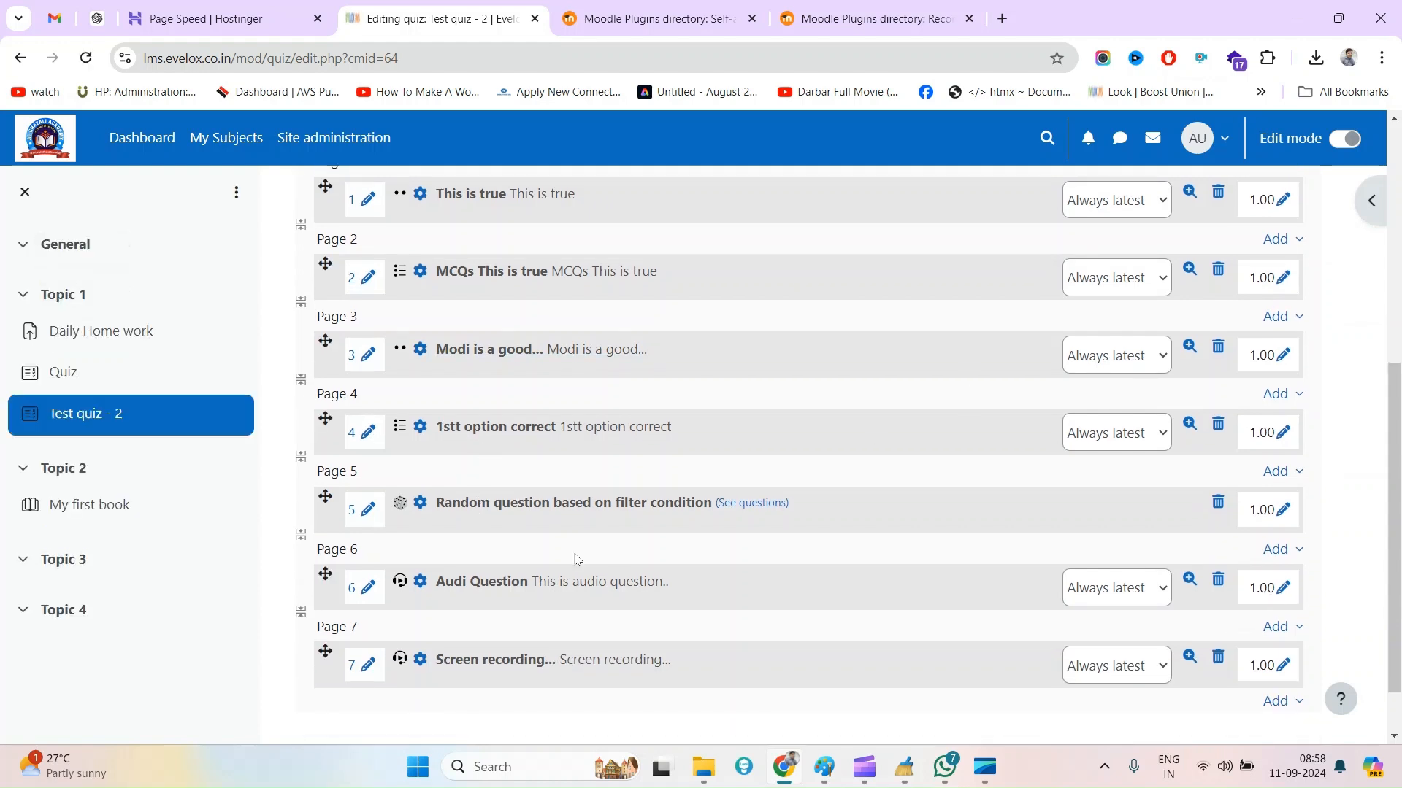
{"action": "scroll", "coordinate": [618, 538], "scroll_direction": "down", "scroll_amount": 3}
{"action": "left_click", "coordinate": [1217, 505]}
{"action": "left_click", "coordinate": [903, 282]}
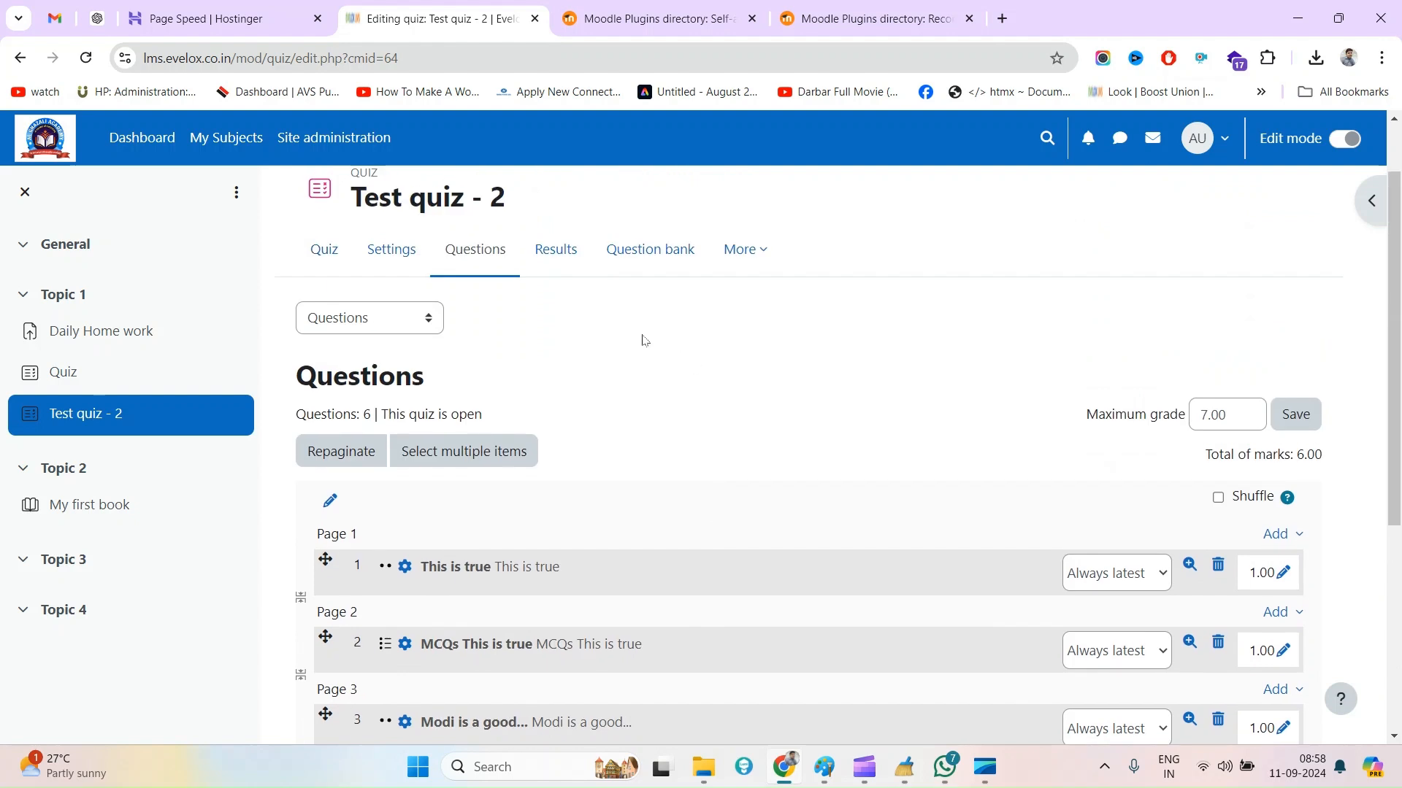
Return to the Test quiz - 2 overview and start a timed preview attempt
{"action": "right_click", "coordinate": [643, 337]}
{"action": "left_click", "coordinate": [718, 407]}
{"action": "left_click", "coordinate": [323, 255]}
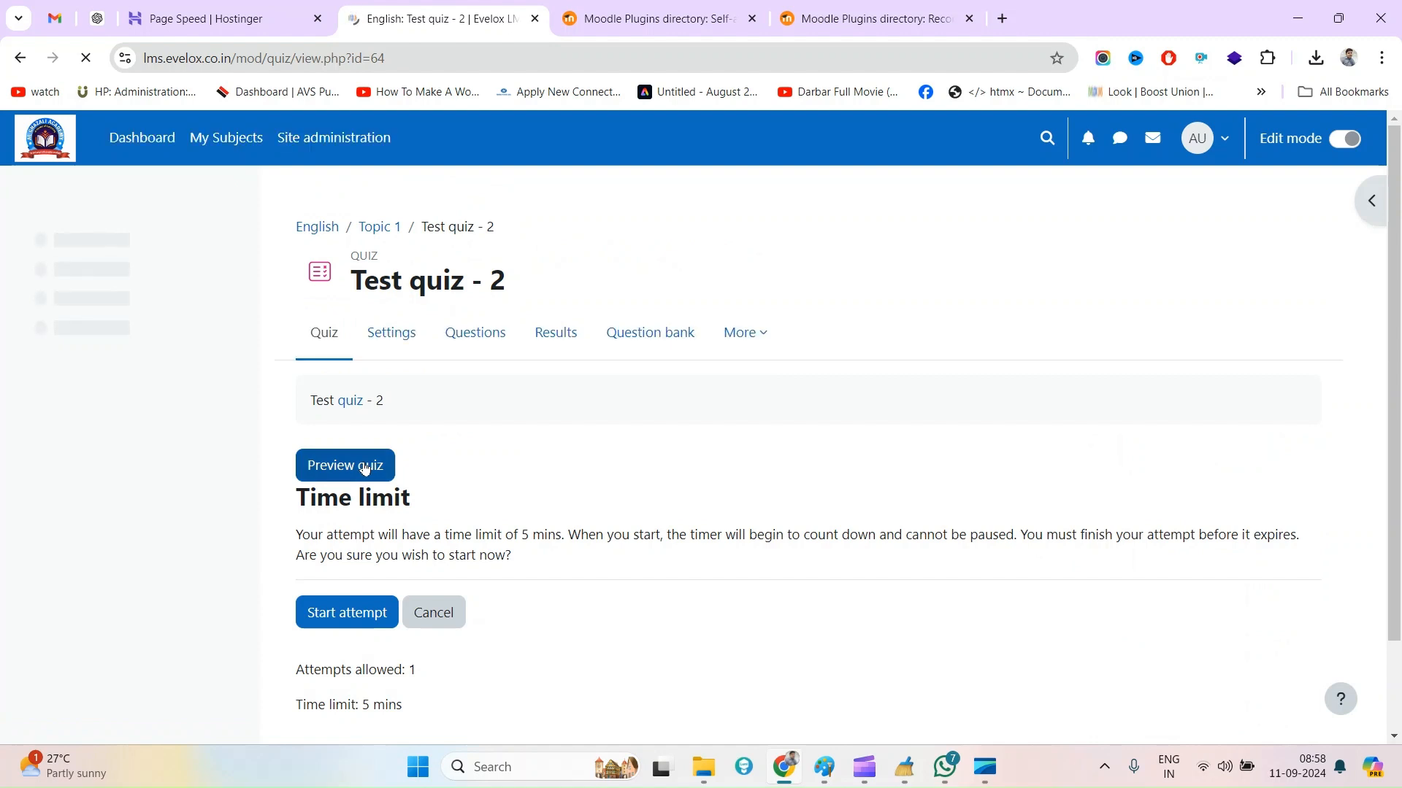
{"action": "left_click", "coordinate": [358, 474]}
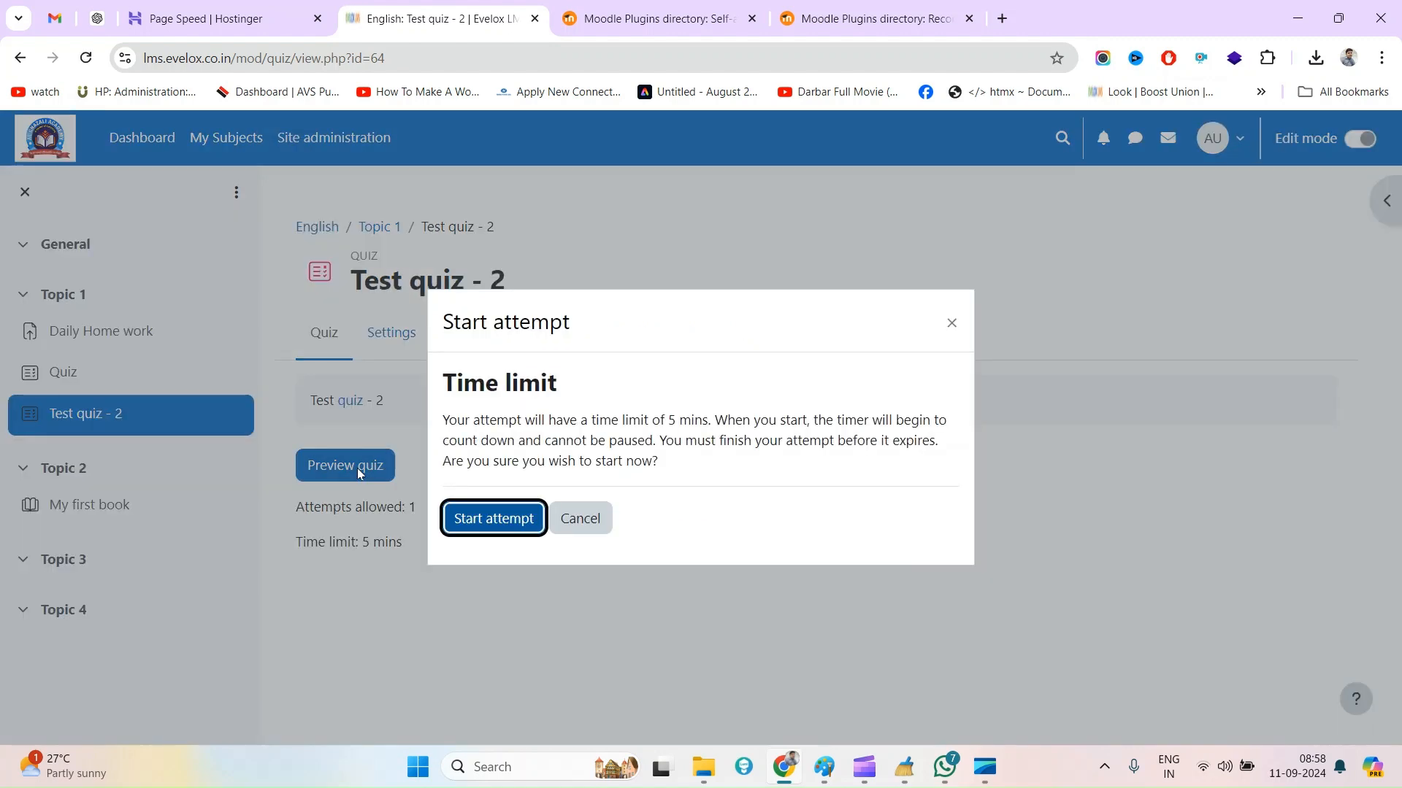
{"action": "left_click", "coordinate": [497, 527]}
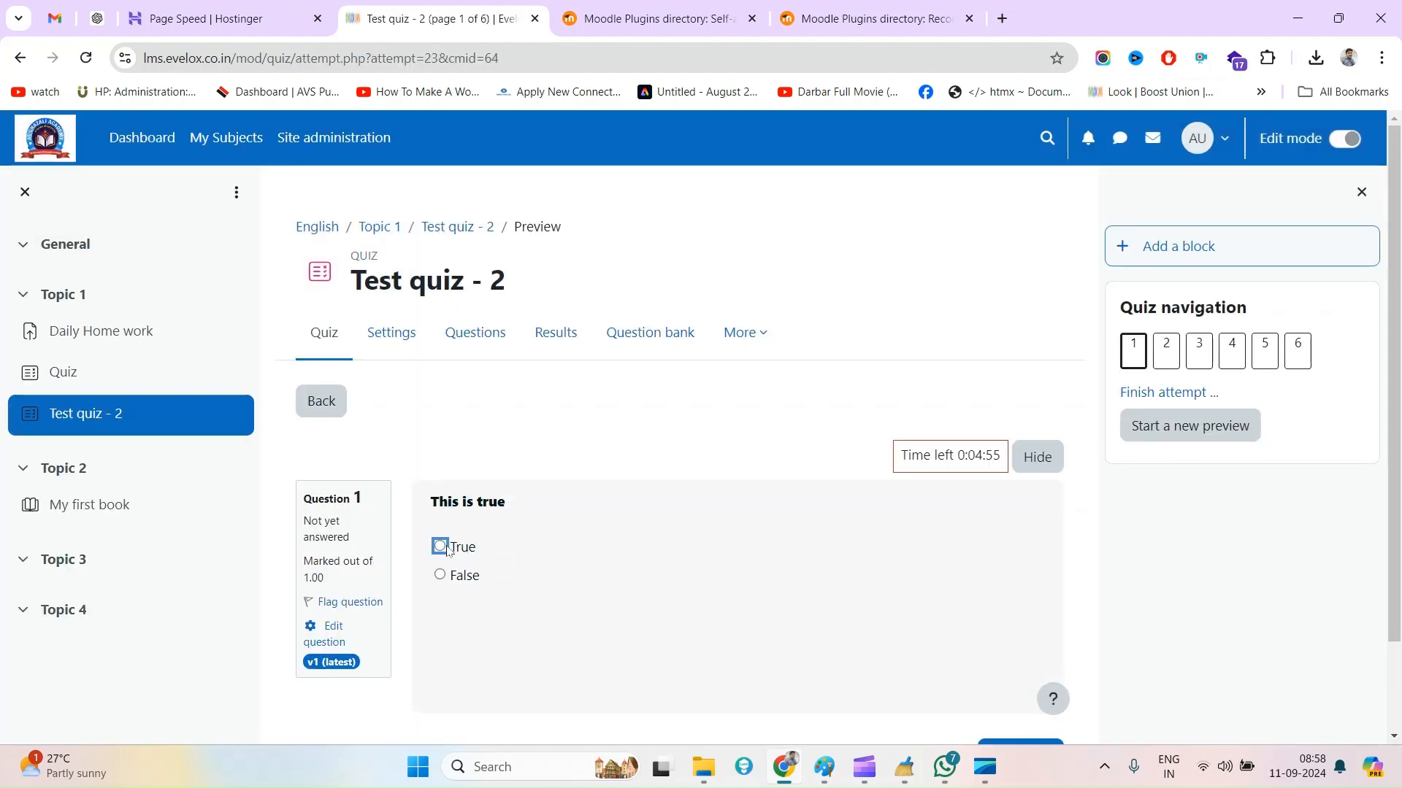
Answer question 1 with True and question 2 with Option A, continuing to question 3
{"action": "left_click", "coordinate": [440, 547]}
{"action": "scroll", "coordinate": [876, 628], "scroll_direction": "down", "scroll_amount": 1}
{"action": "left_click", "coordinate": [999, 641]}
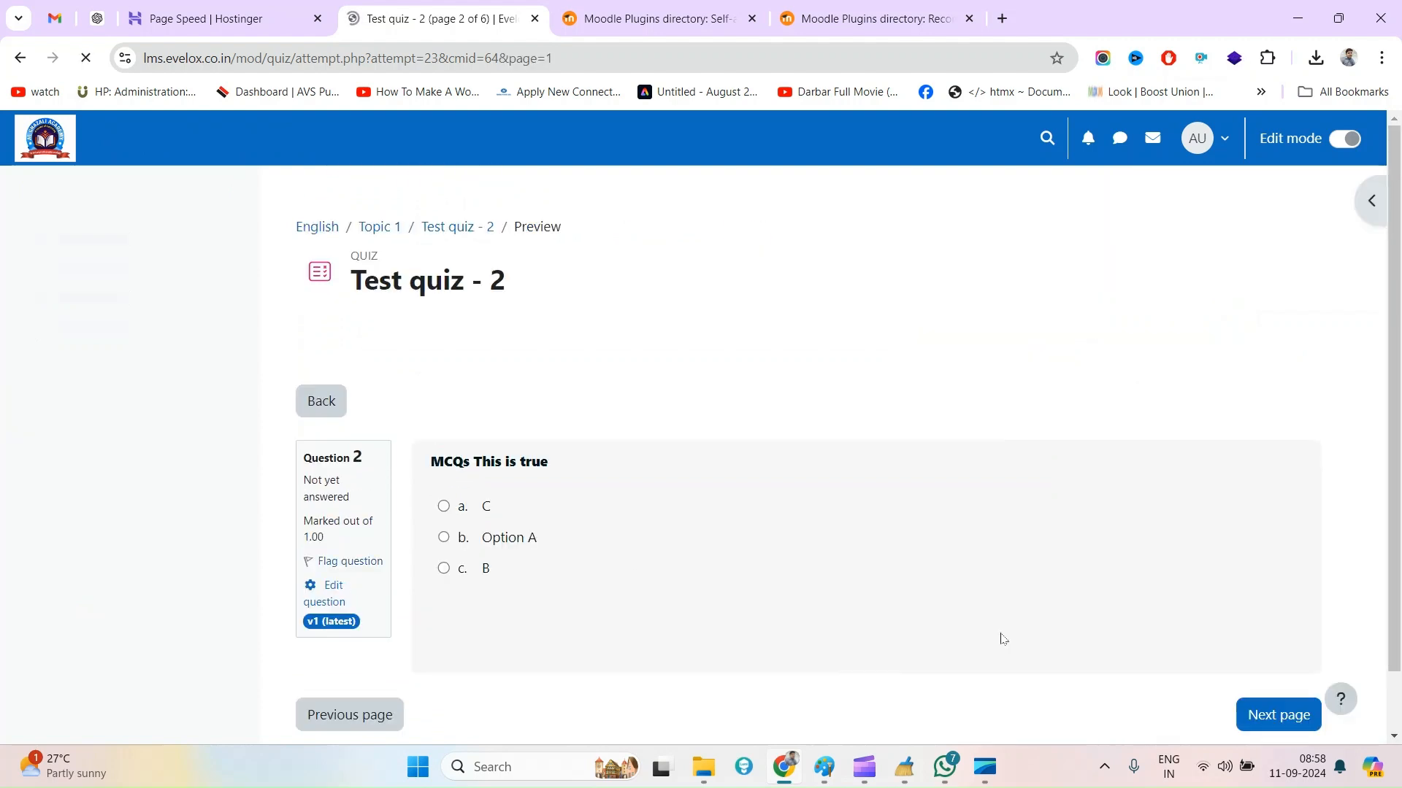
{"action": "left_click", "coordinate": [485, 575]}
{"action": "scroll", "coordinate": [997, 588], "scroll_direction": "down", "scroll_amount": 1}
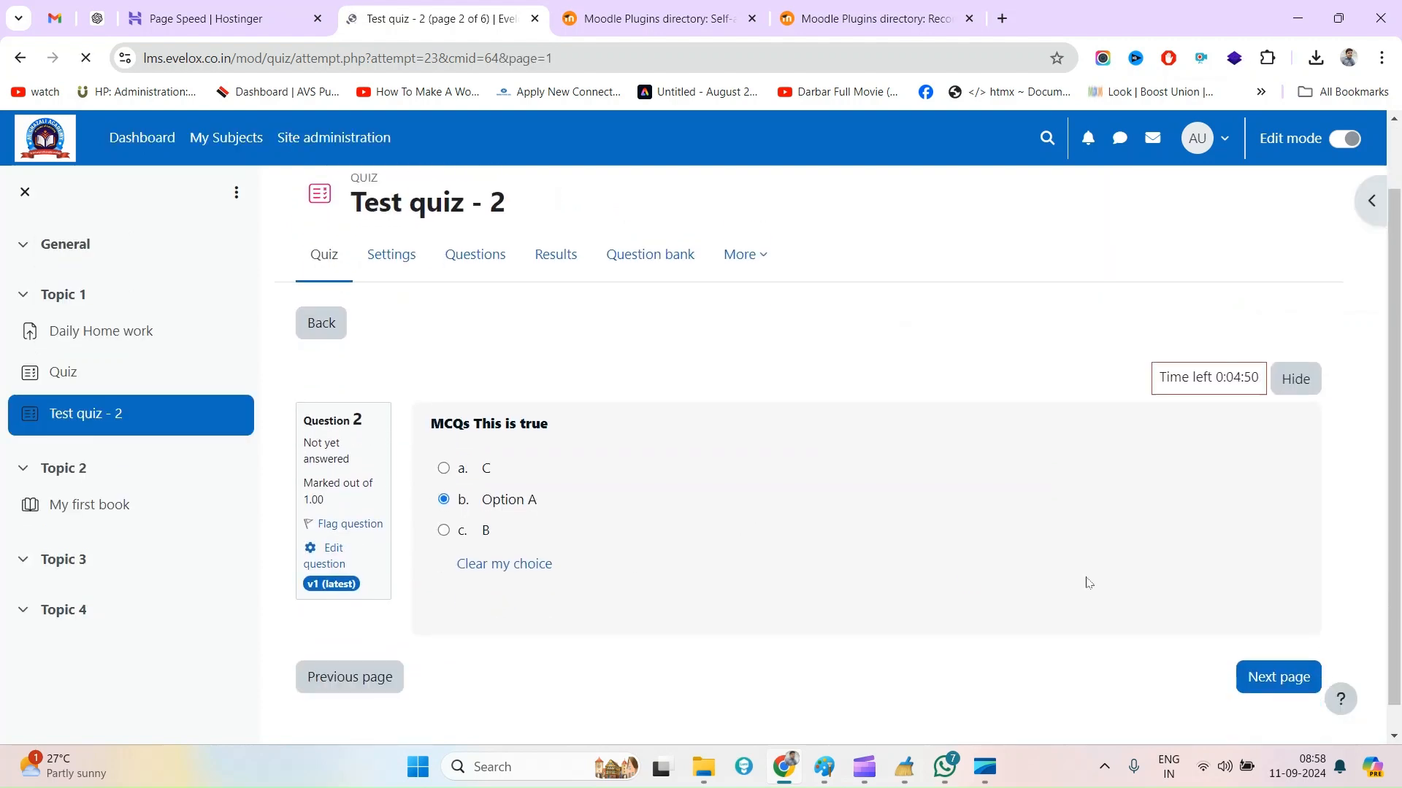
{"action": "scroll", "coordinate": [997, 588], "scroll_direction": "down", "scroll_amount": 1}
{"action": "left_click", "coordinate": [1270, 645]}
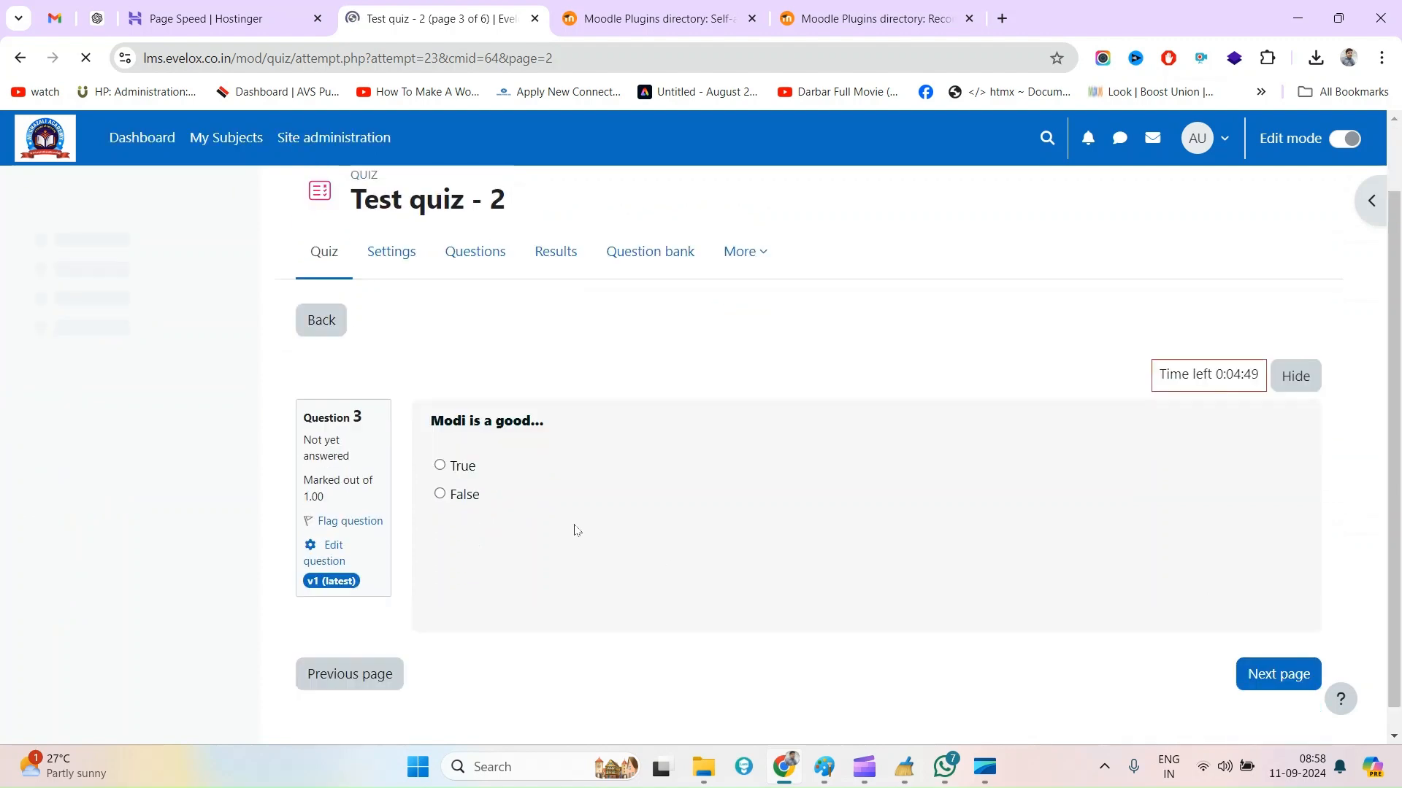
Answer question 3 with True and question 4 with C, continuing to the audio question
{"action": "left_click", "coordinate": [441, 439]}
{"action": "left_click", "coordinate": [1271, 647]}
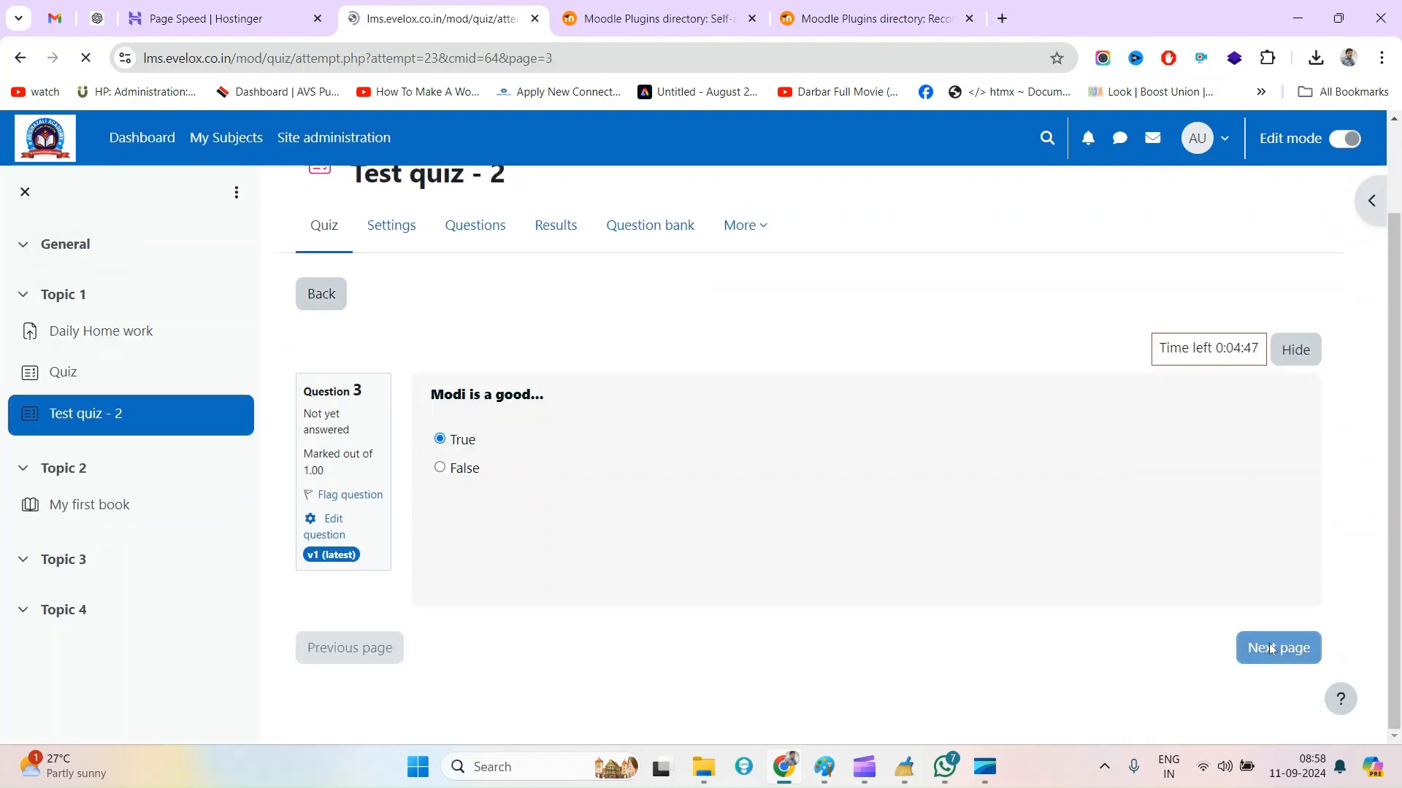
{"action": "left_click", "coordinate": [444, 440]}
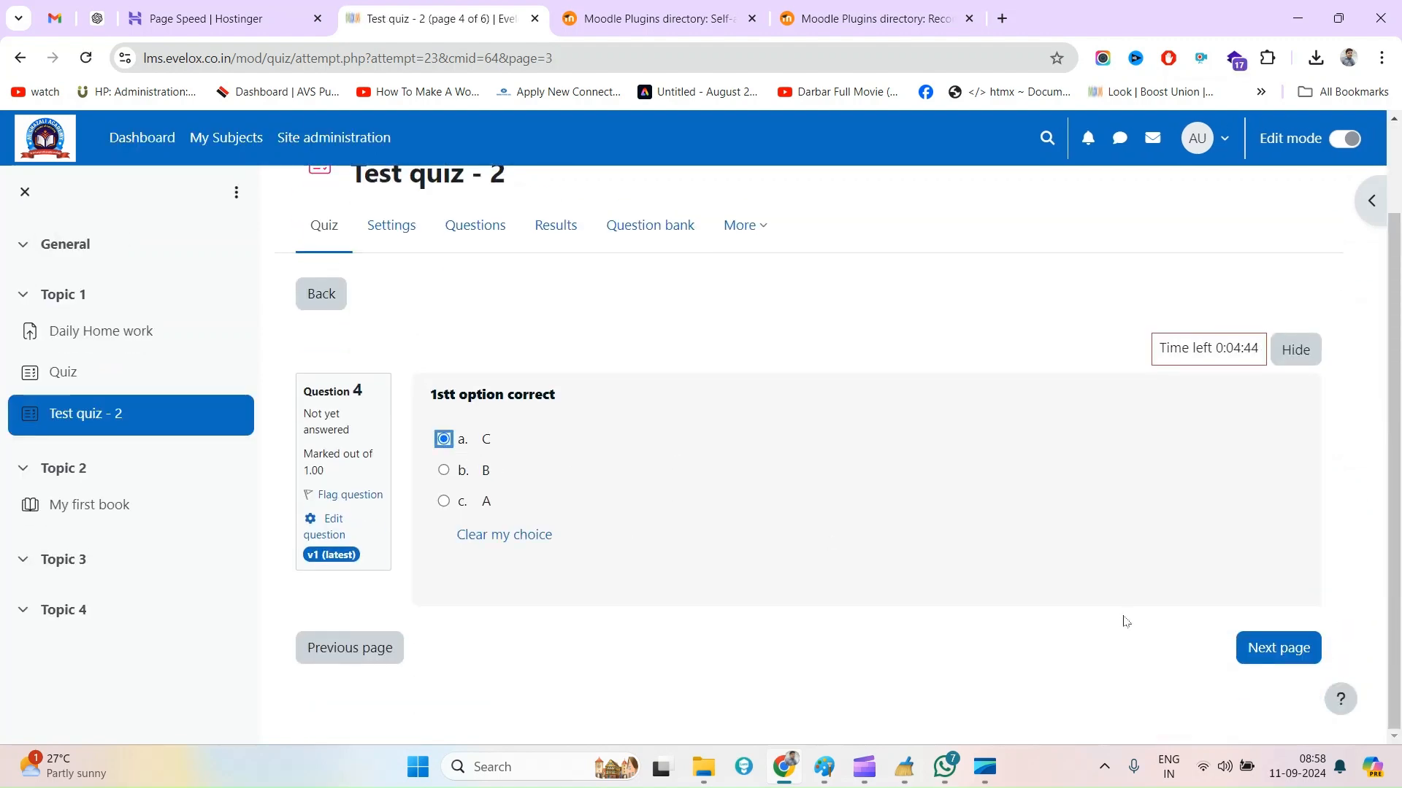
{"action": "left_click", "coordinate": [1270, 659]}
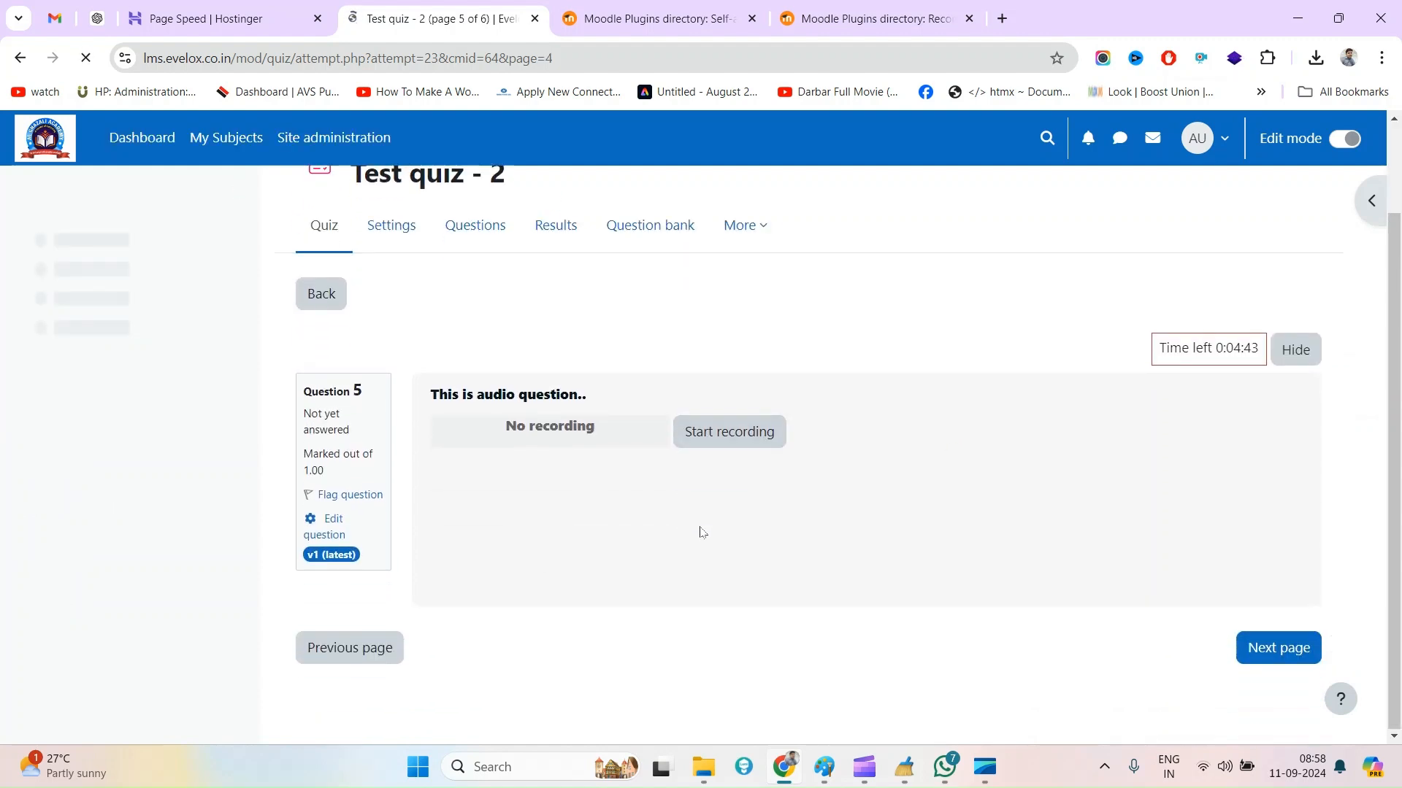
Record an audio answer of about 8 seconds for question 5 and look at the recording's download and playback speed options
{"action": "left_click", "coordinate": [719, 440]}
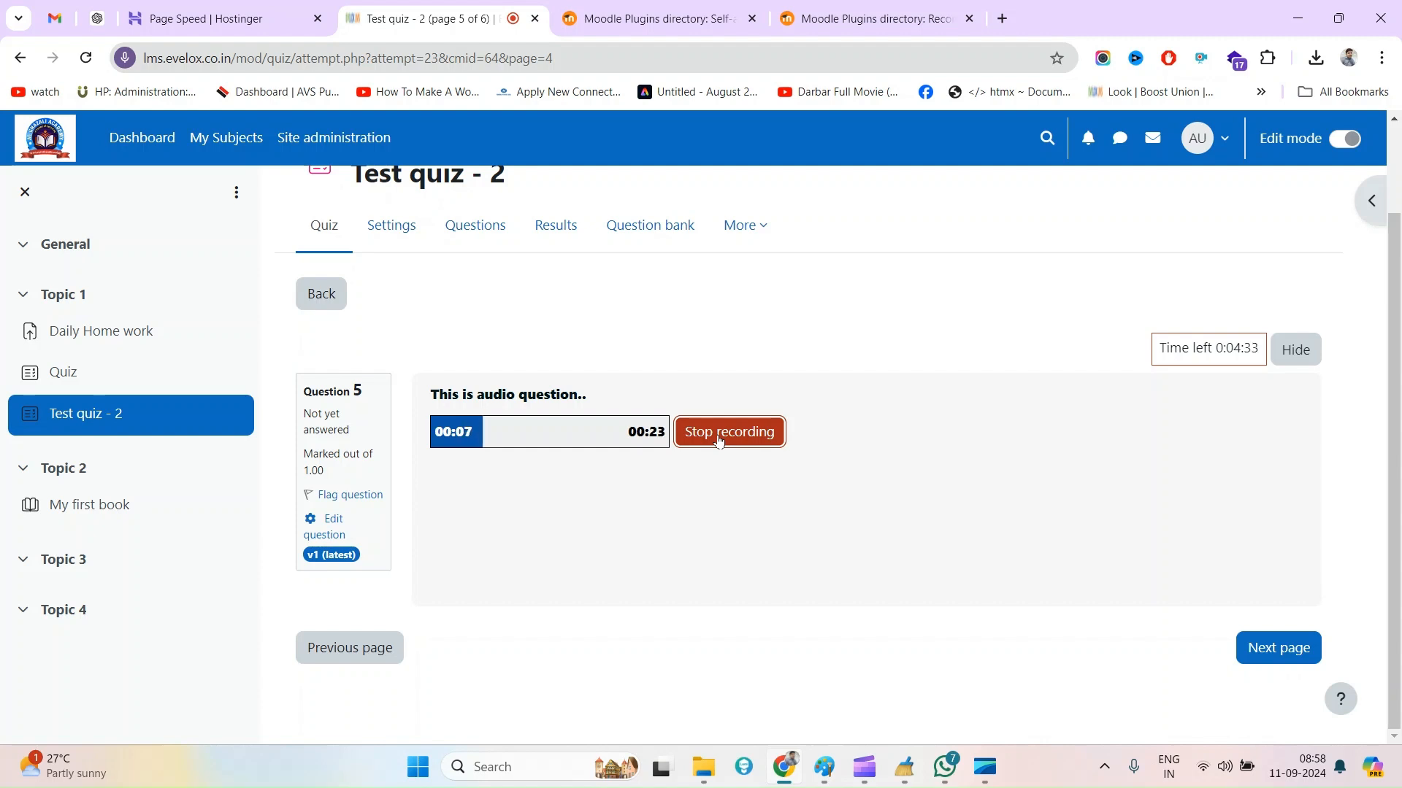
{"action": "left_click", "coordinate": [718, 437]}
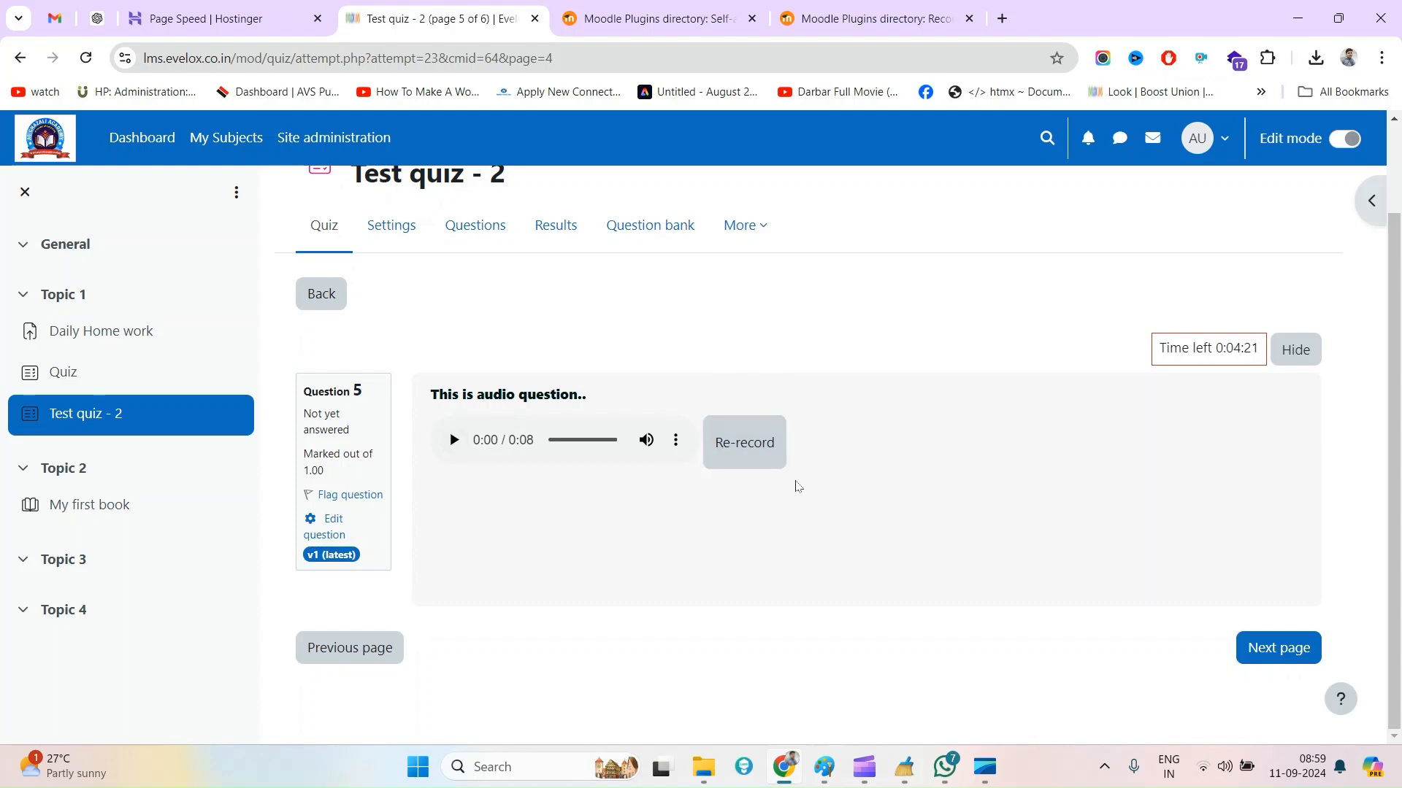
{"action": "left_click", "coordinate": [676, 440]}
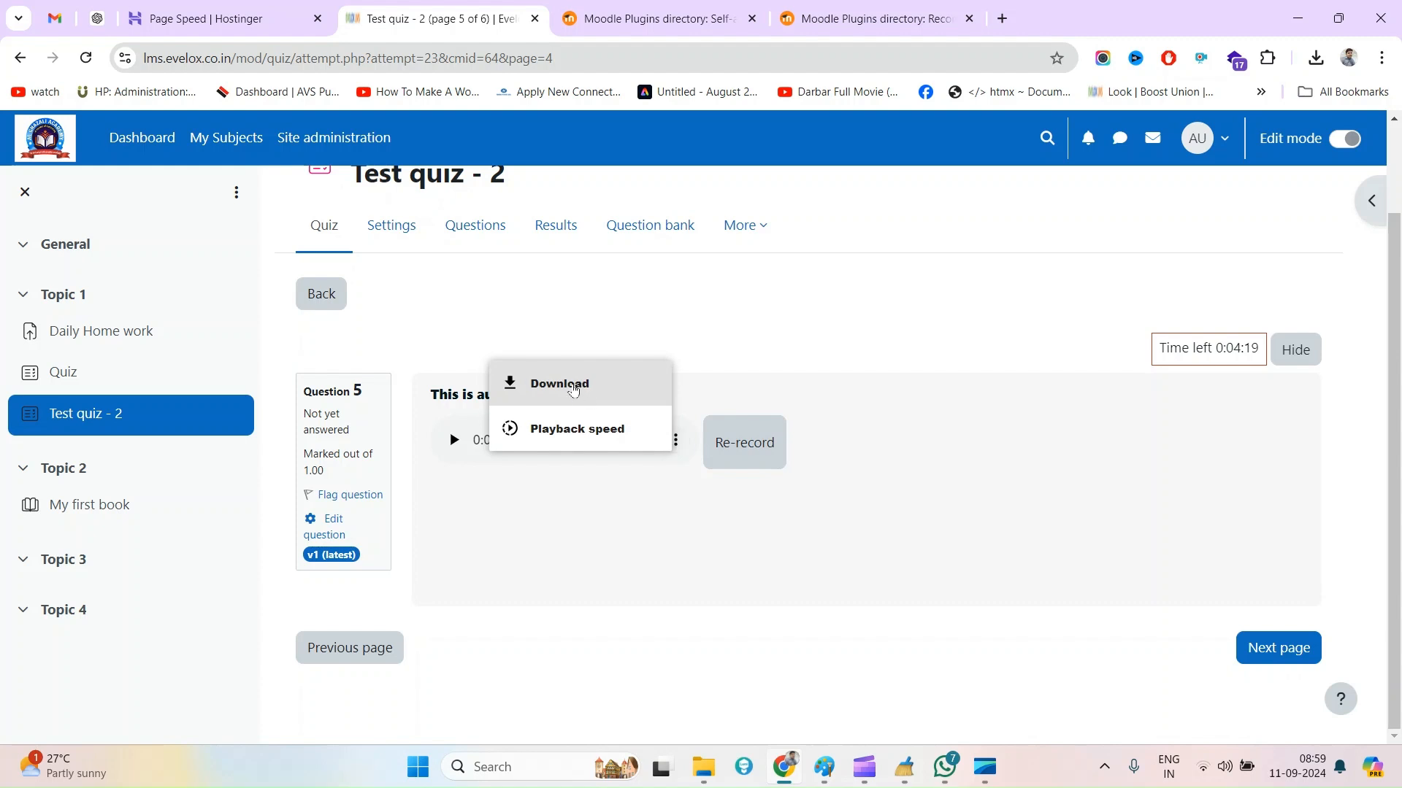
{"action": "left_click", "coordinate": [684, 349]}
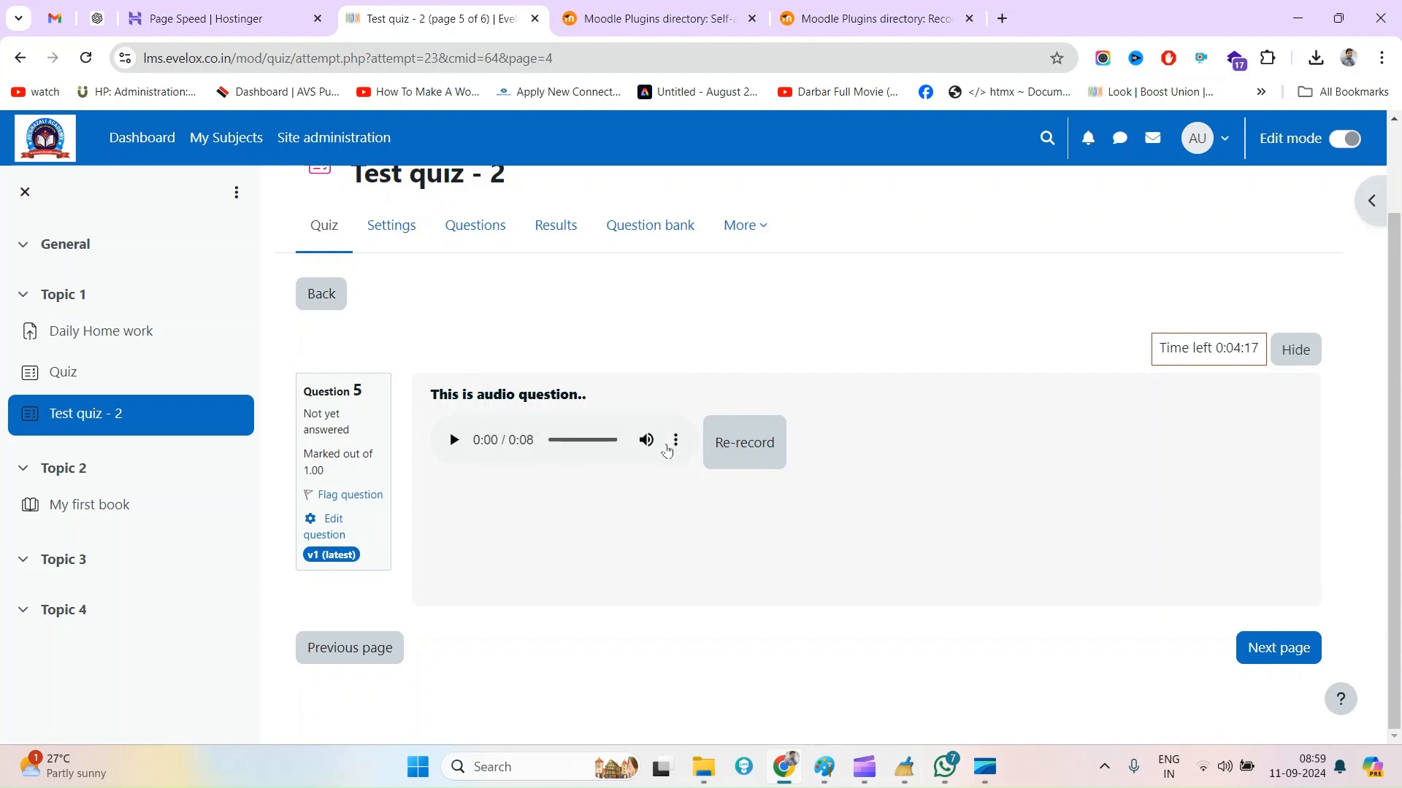
{"action": "left_click", "coordinate": [675, 439]}
{"action": "left_click", "coordinate": [557, 317]}
Continue to the Screen recording question and begin setting up its screen recording
{"action": "left_click", "coordinate": [1268, 658]}
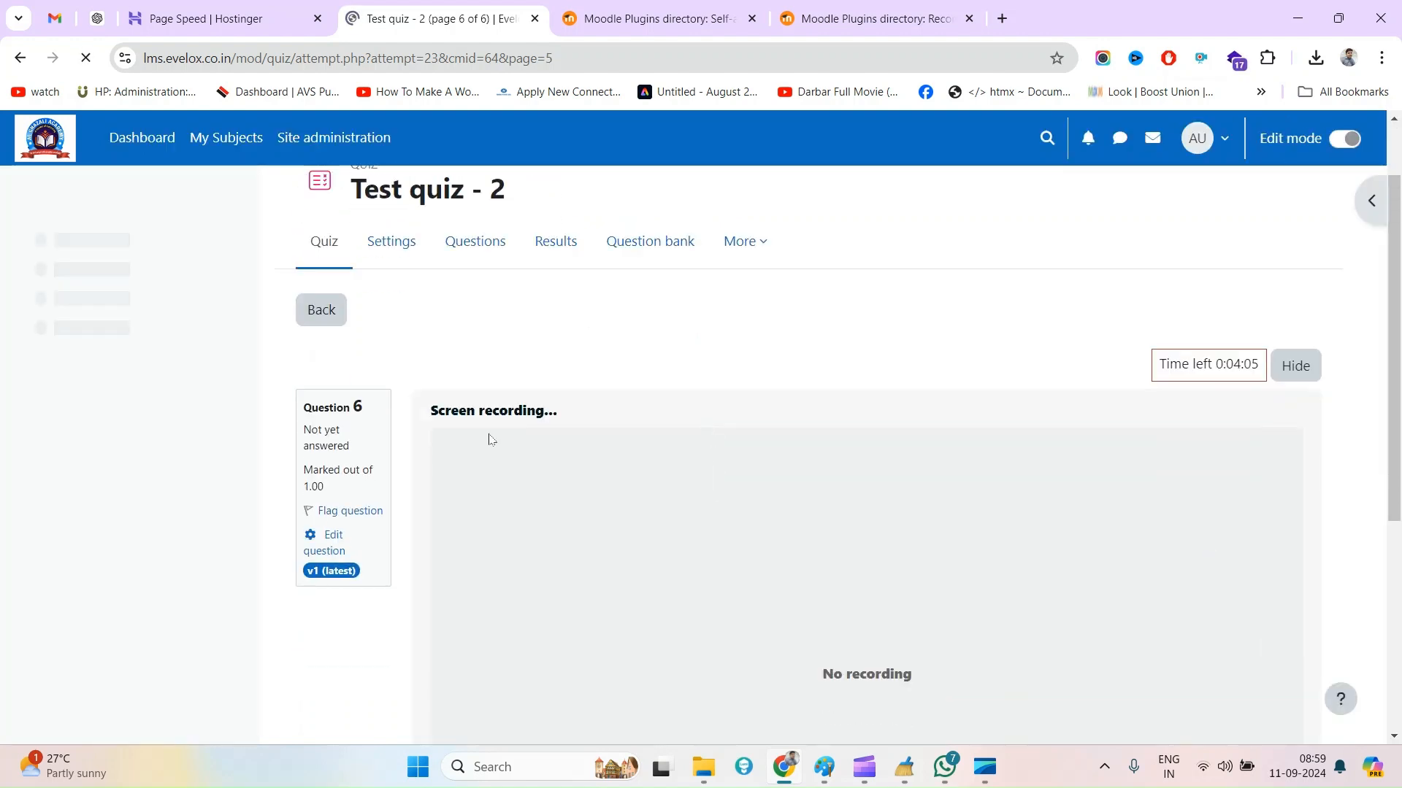
{"action": "left_click_drag", "start_coordinate": [430, 410], "coordinate": [568, 414]}
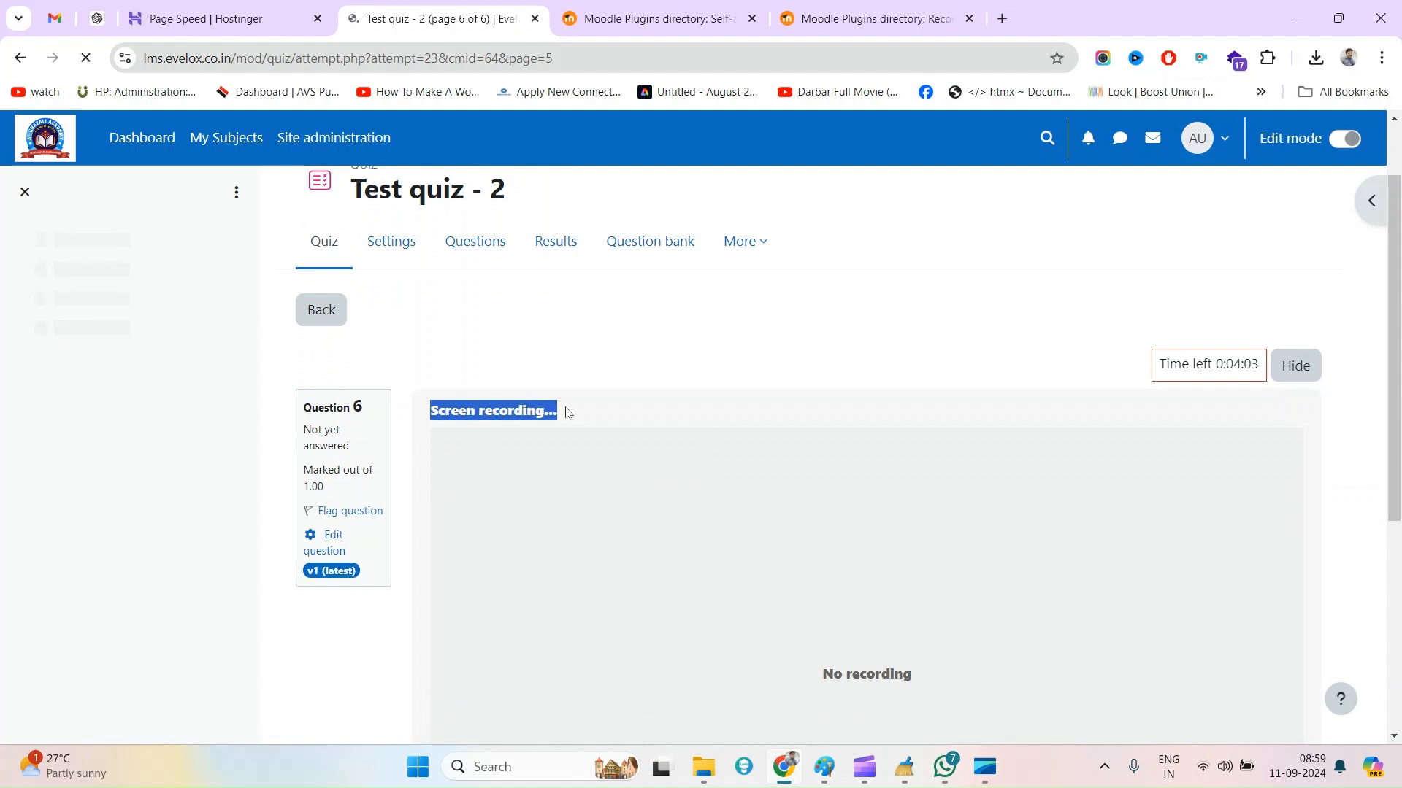
{"action": "scroll", "coordinate": [704, 460], "scroll_direction": "down", "scroll_amount": 3}
{"action": "scroll", "coordinate": [1001, 536], "scroll_direction": "down", "scroll_amount": 1}
{"action": "scroll", "coordinate": [1001, 536], "scroll_direction": "up", "scroll_amount": 2}
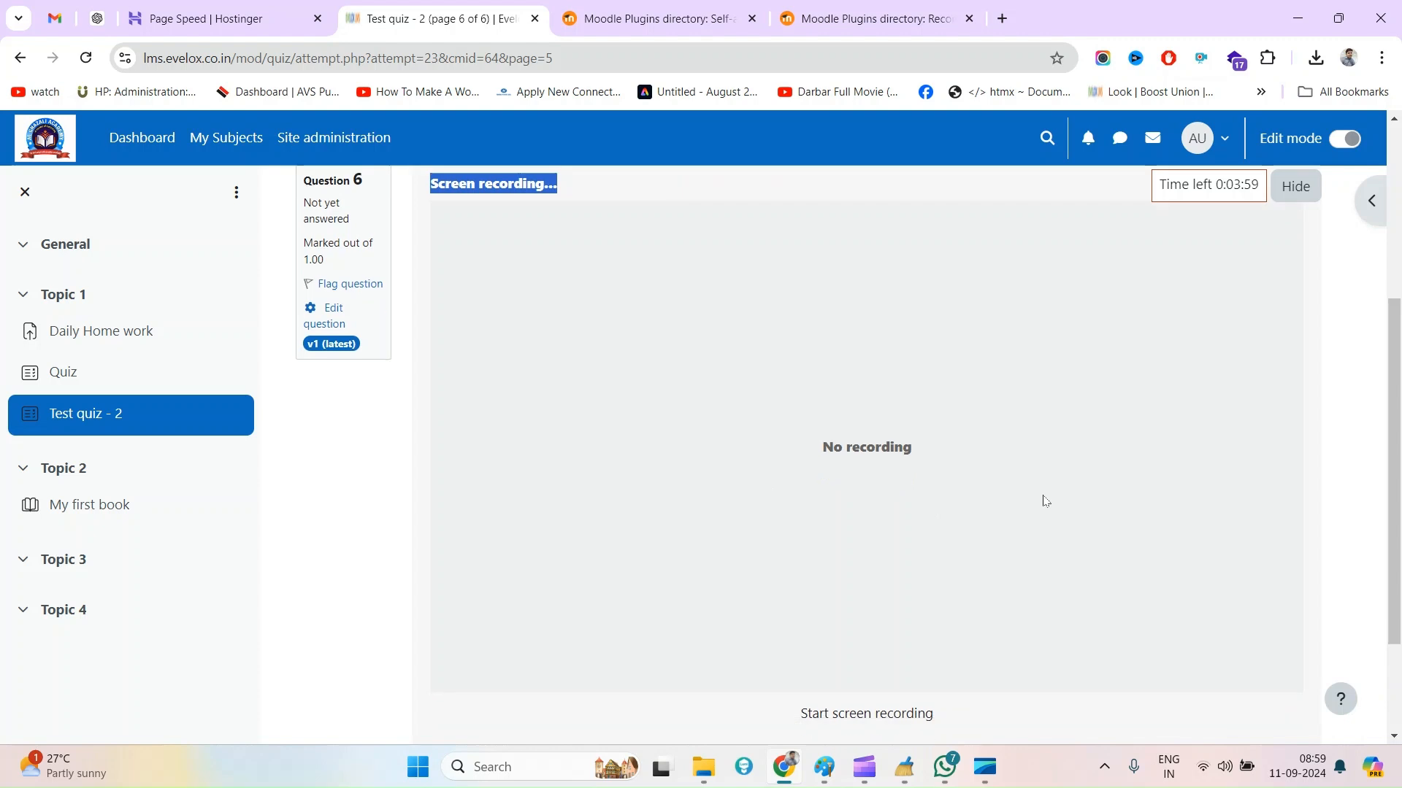
{"action": "scroll", "coordinate": [1044, 500], "scroll_direction": "down", "scroll_amount": 2}
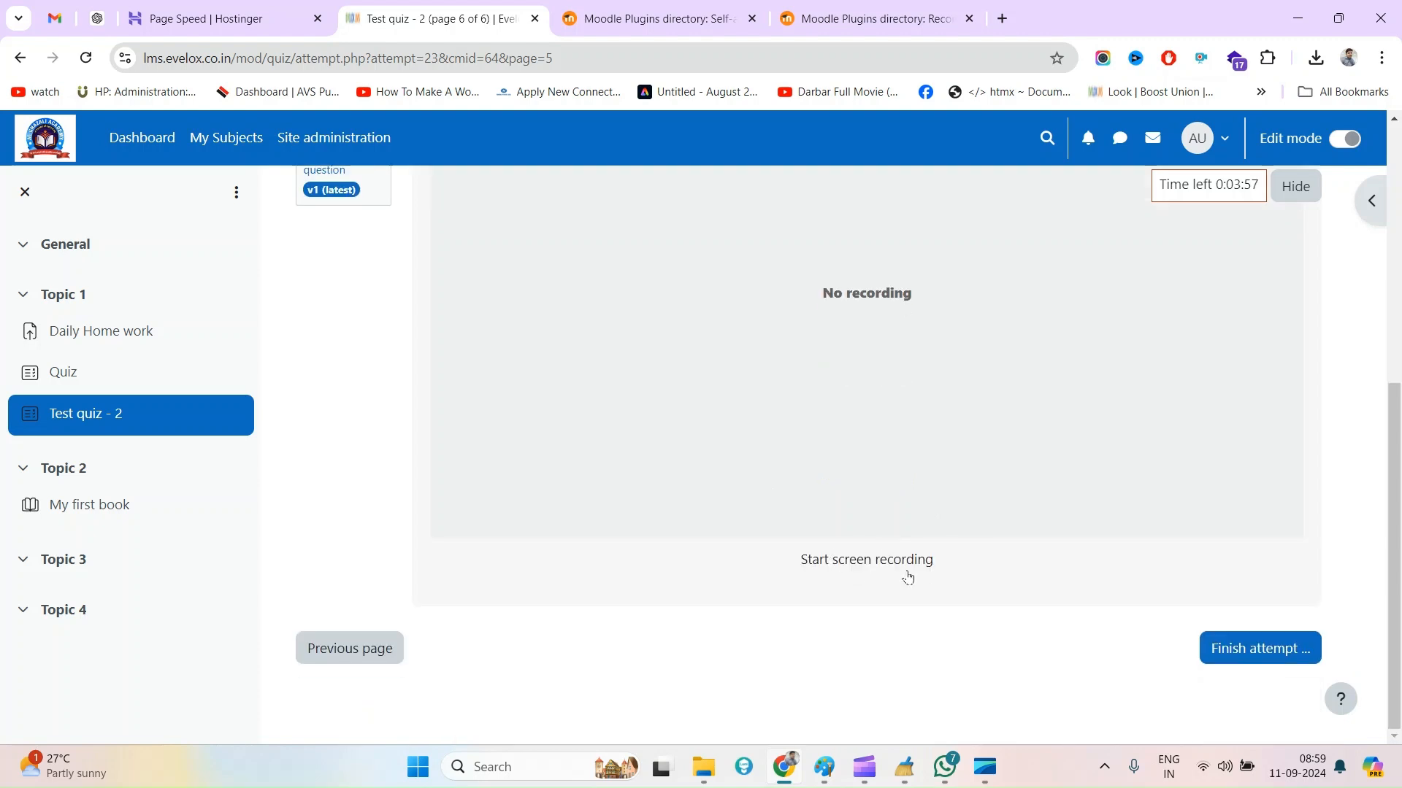
{"action": "left_click", "coordinate": [901, 570]}
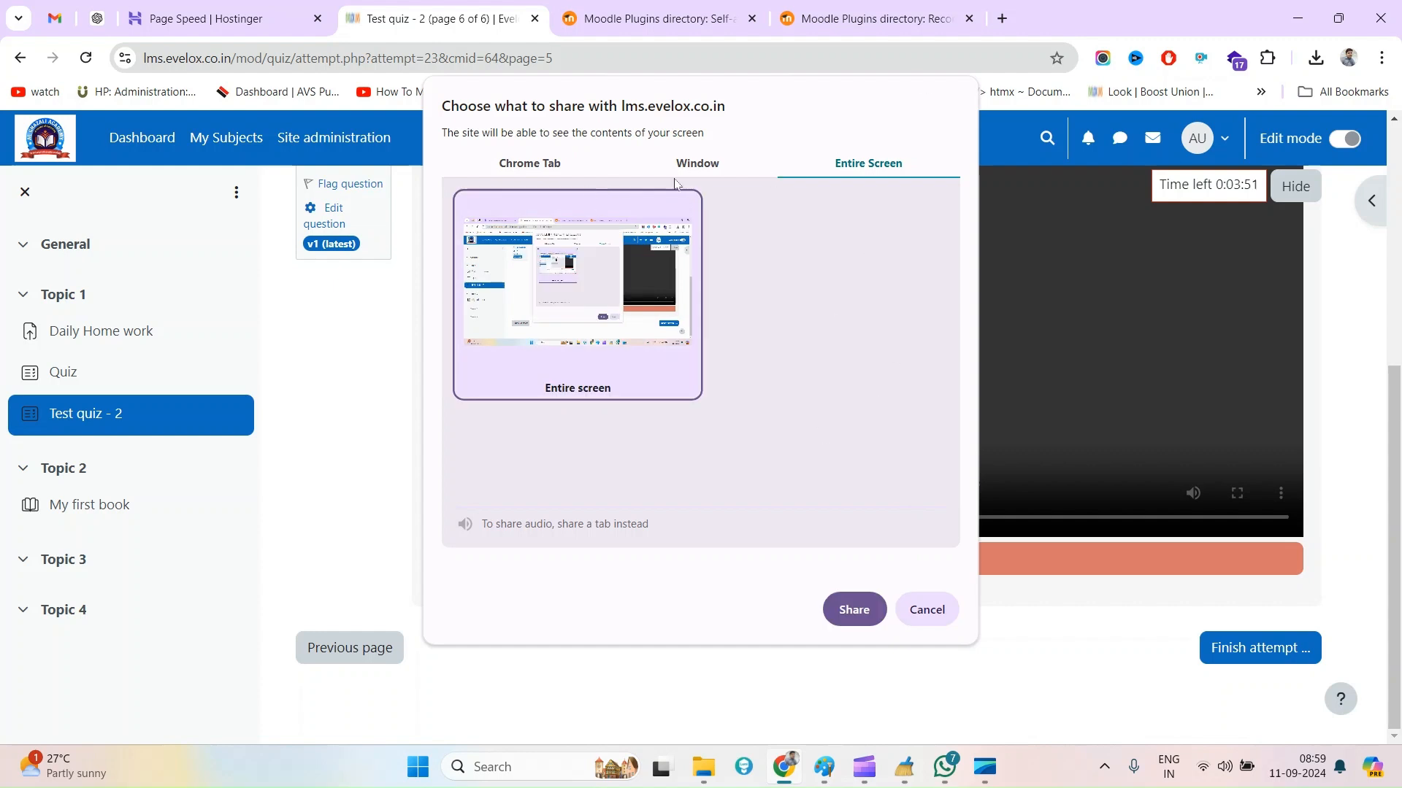
Look through the Chrome tab and window sources, and share the entire screen with the quiz site
{"action": "left_click", "coordinate": [546, 173]}
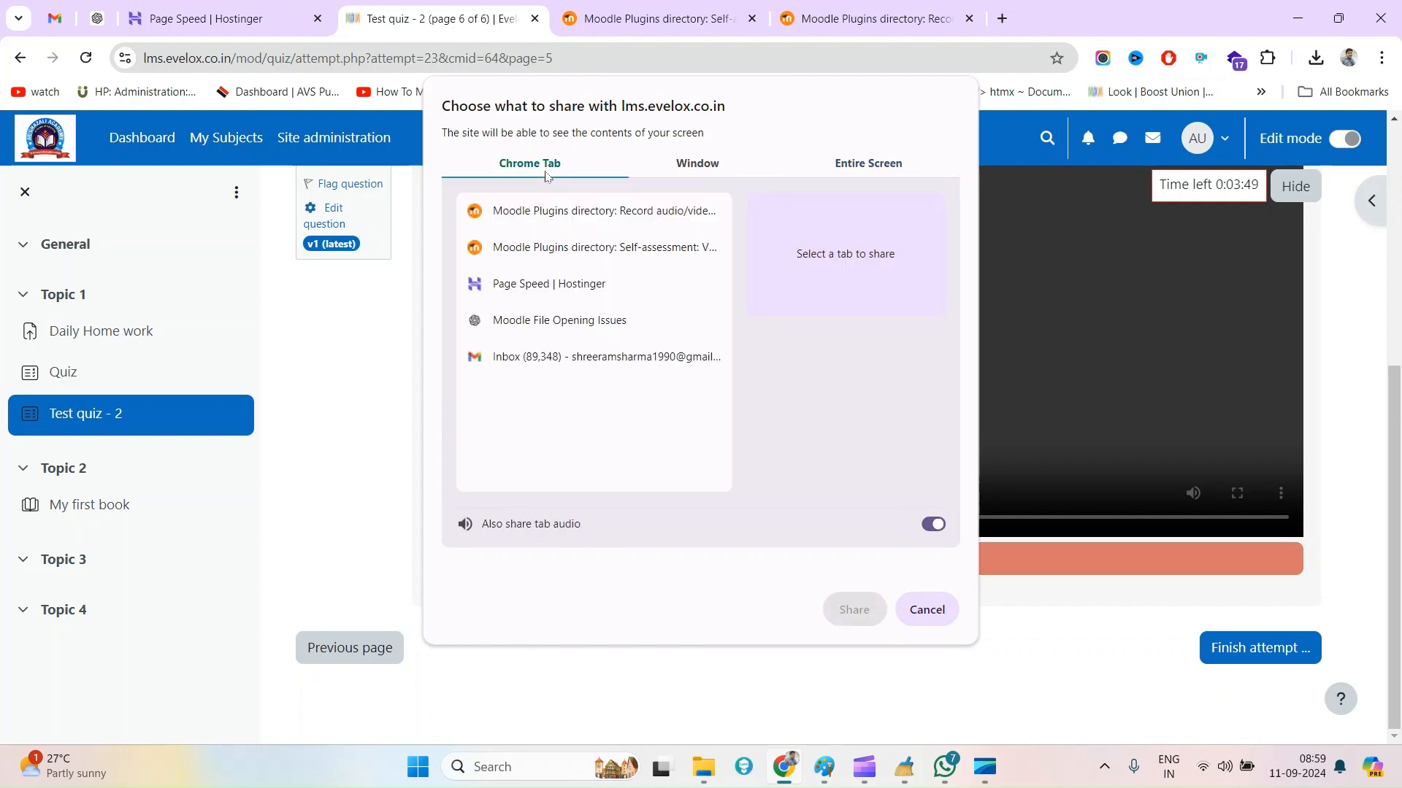
{"action": "left_click", "coordinate": [700, 169]}
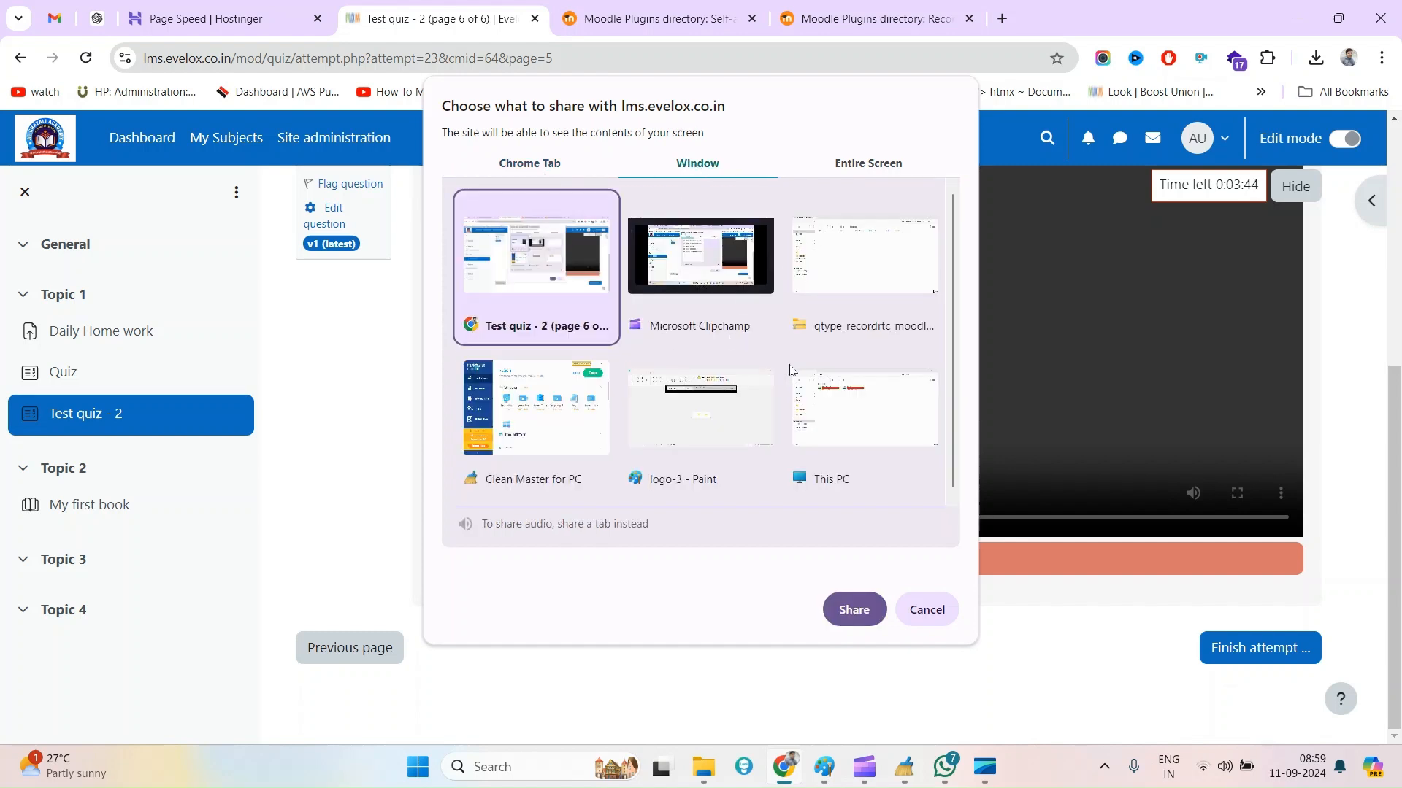
{"action": "left_click", "coordinate": [908, 164]}
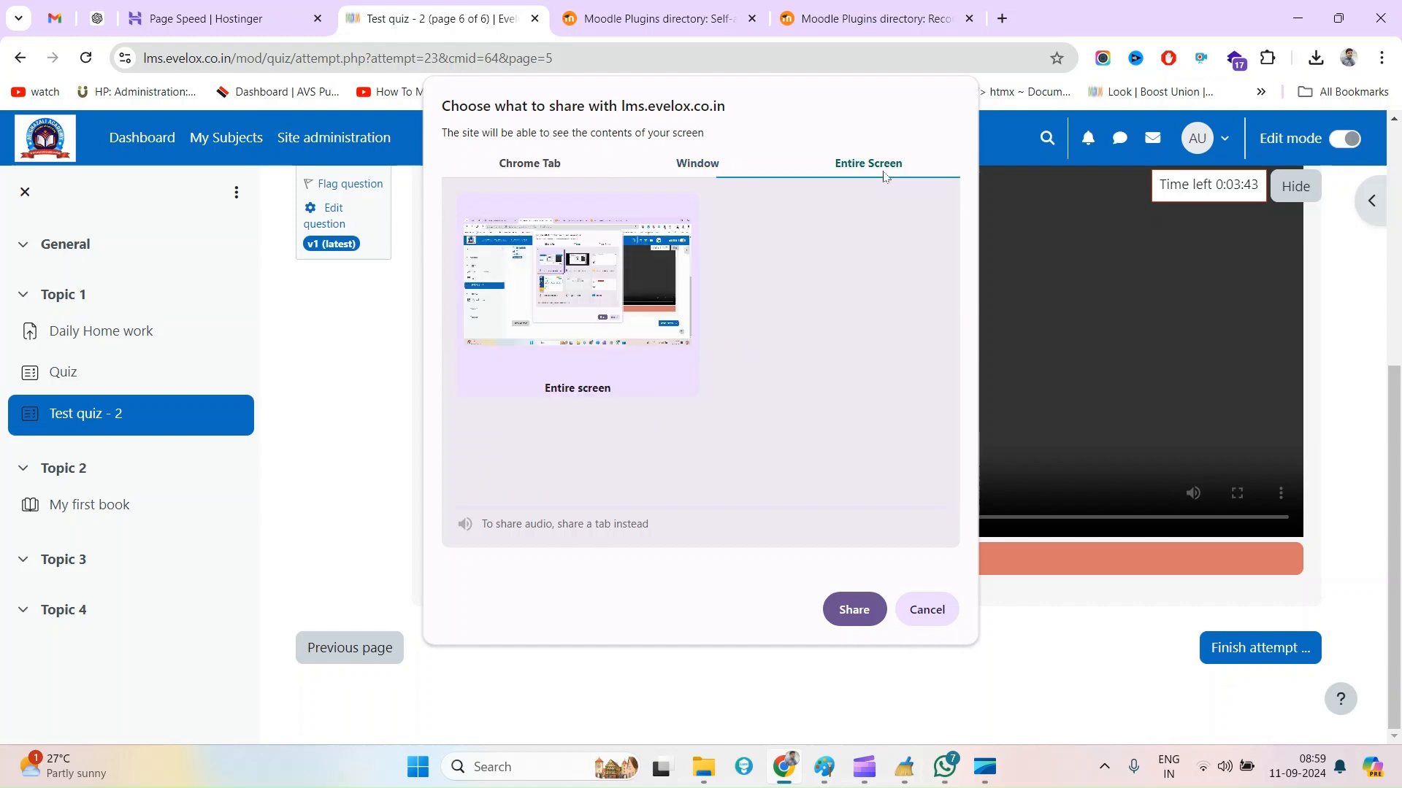
{"action": "left_click", "coordinate": [590, 302]}
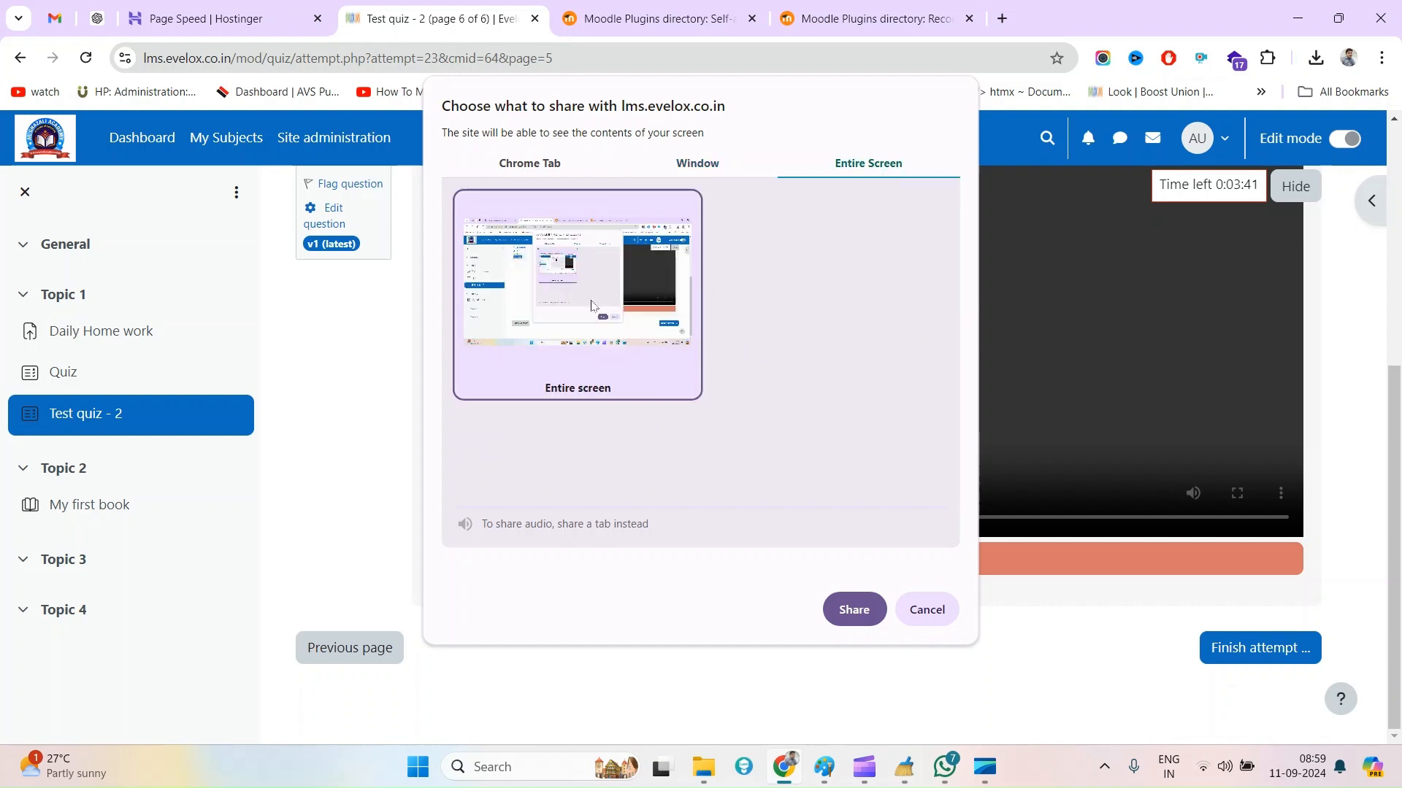
{"action": "left_click", "coordinate": [855, 610]}
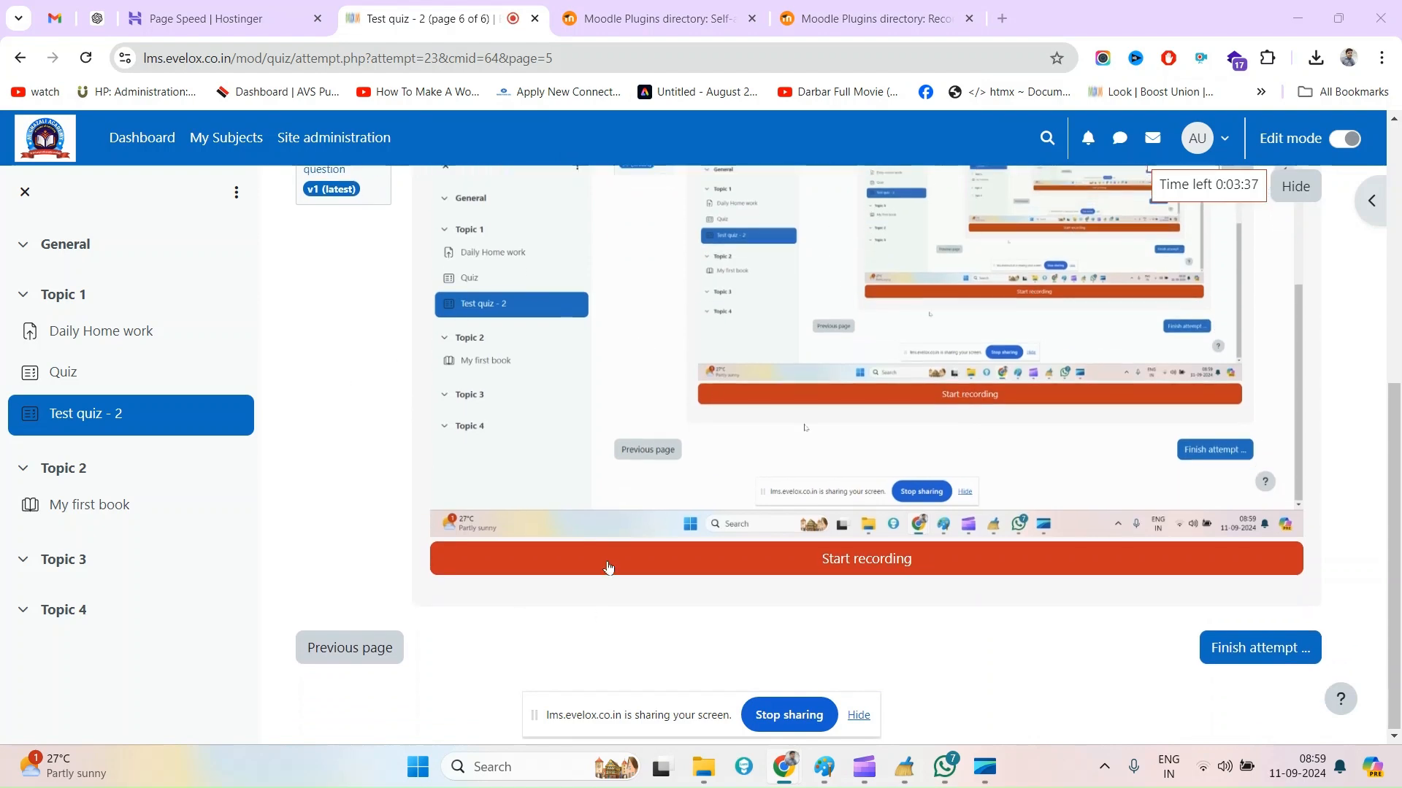
Review the Moodle plugin directory pages for Self-assessment and Record audio/video question type while the screen is shared
{"action": "left_click", "coordinate": [641, 12]}
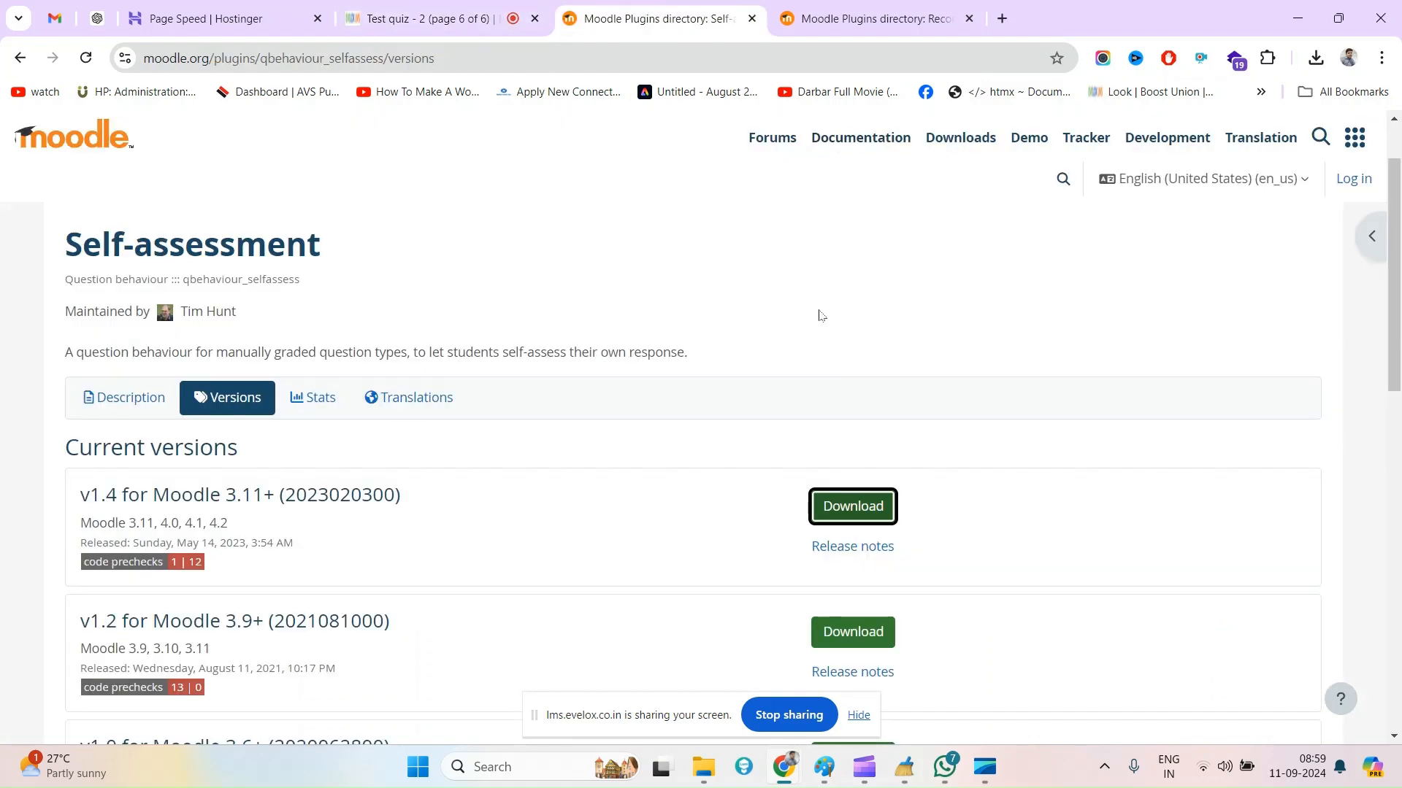
{"action": "scroll", "coordinate": [820, 325], "scroll_direction": "down", "scroll_amount": 9}
{"action": "scroll", "coordinate": [829, 322], "scroll_direction": "up", "scroll_amount": 10}
{"action": "scroll", "coordinate": [492, 337], "scroll_direction": "down", "scroll_amount": 9}
{"action": "scroll", "coordinate": [450, 431], "scroll_direction": "up", "scroll_amount": 9}
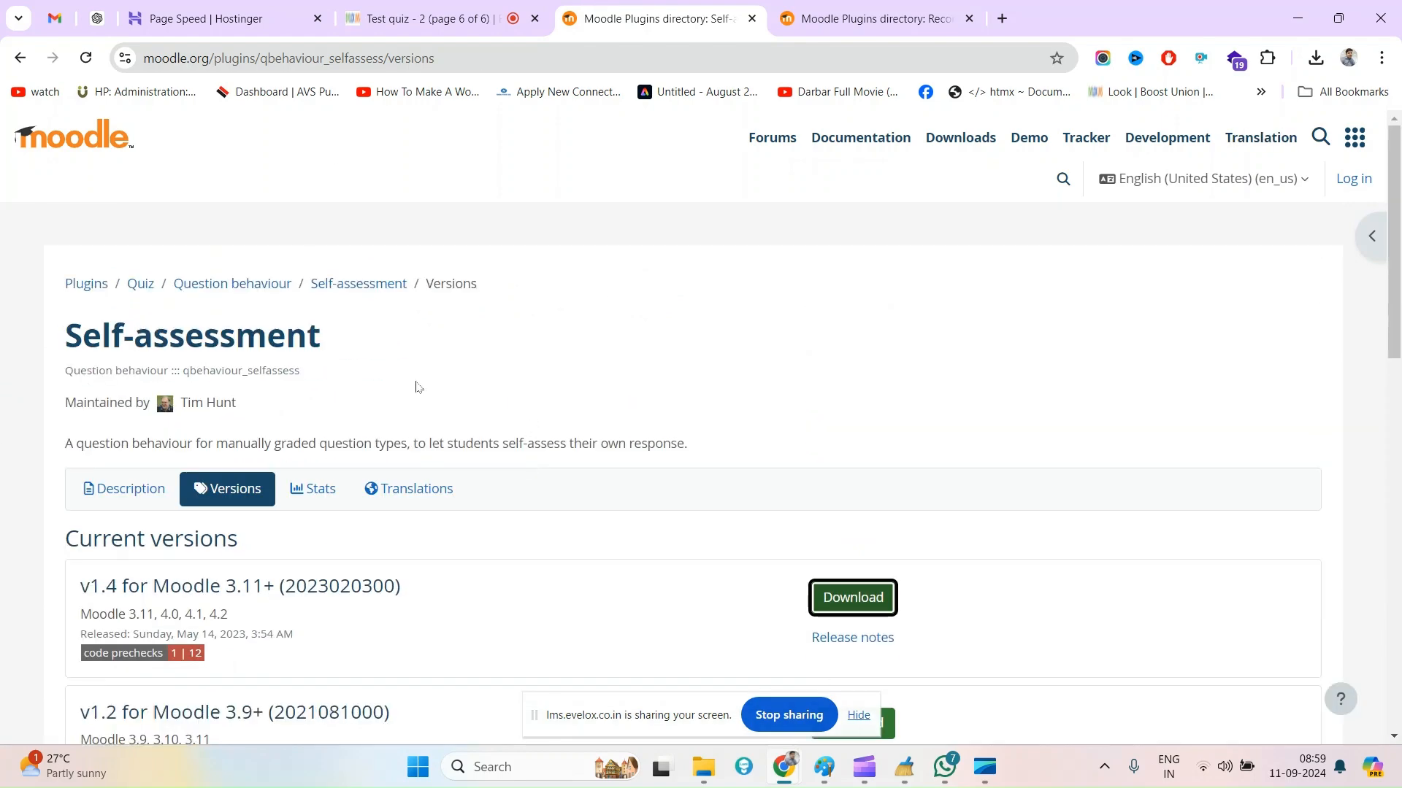
{"action": "scroll", "coordinate": [707, 522], "scroll_direction": "down", "scroll_amount": 7}
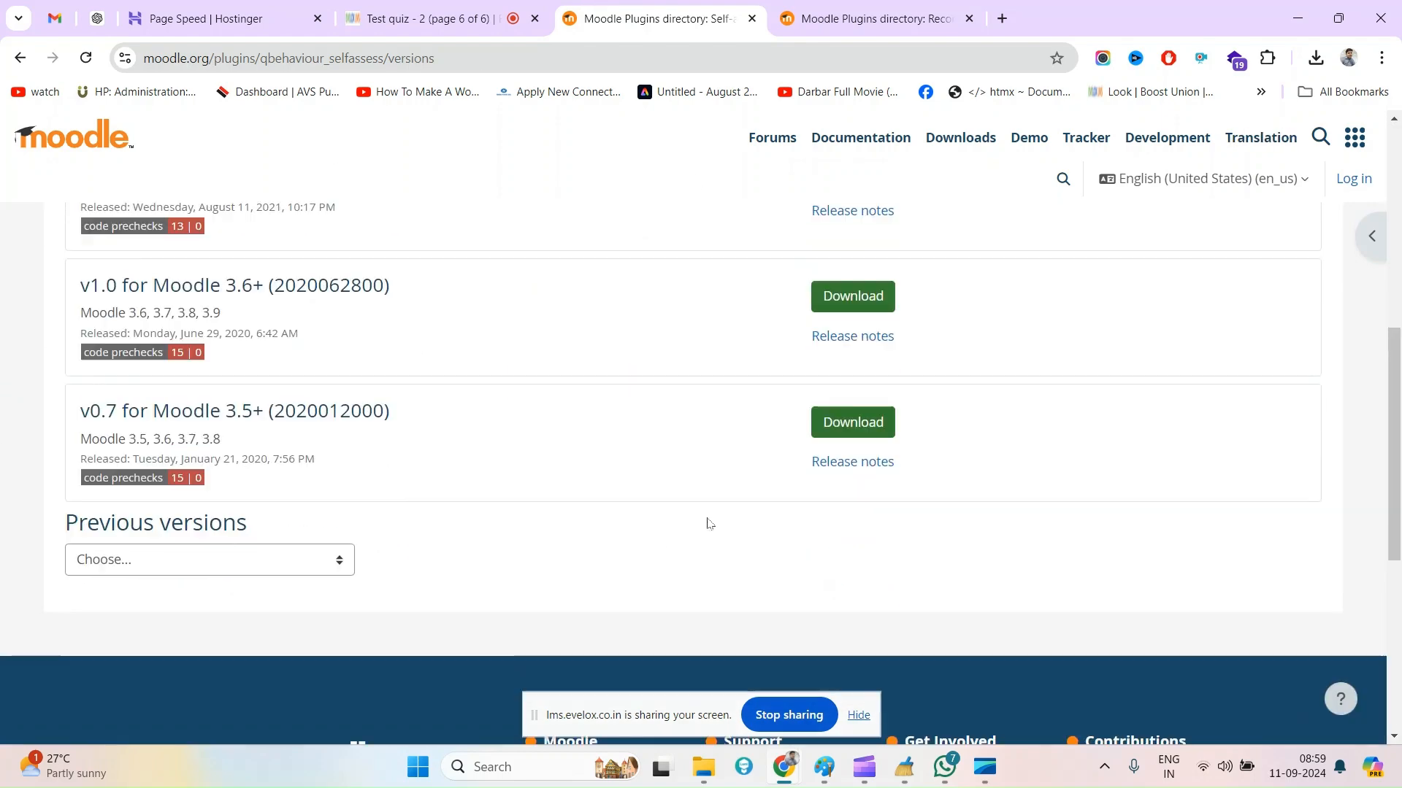
{"action": "left_click", "coordinate": [939, 6]}
{"action": "left_click_drag", "start_coordinate": [137, 251], "coordinate": [576, 245]}
{"action": "scroll", "coordinate": [838, 397], "scroll_direction": "down", "scroll_amount": 15}
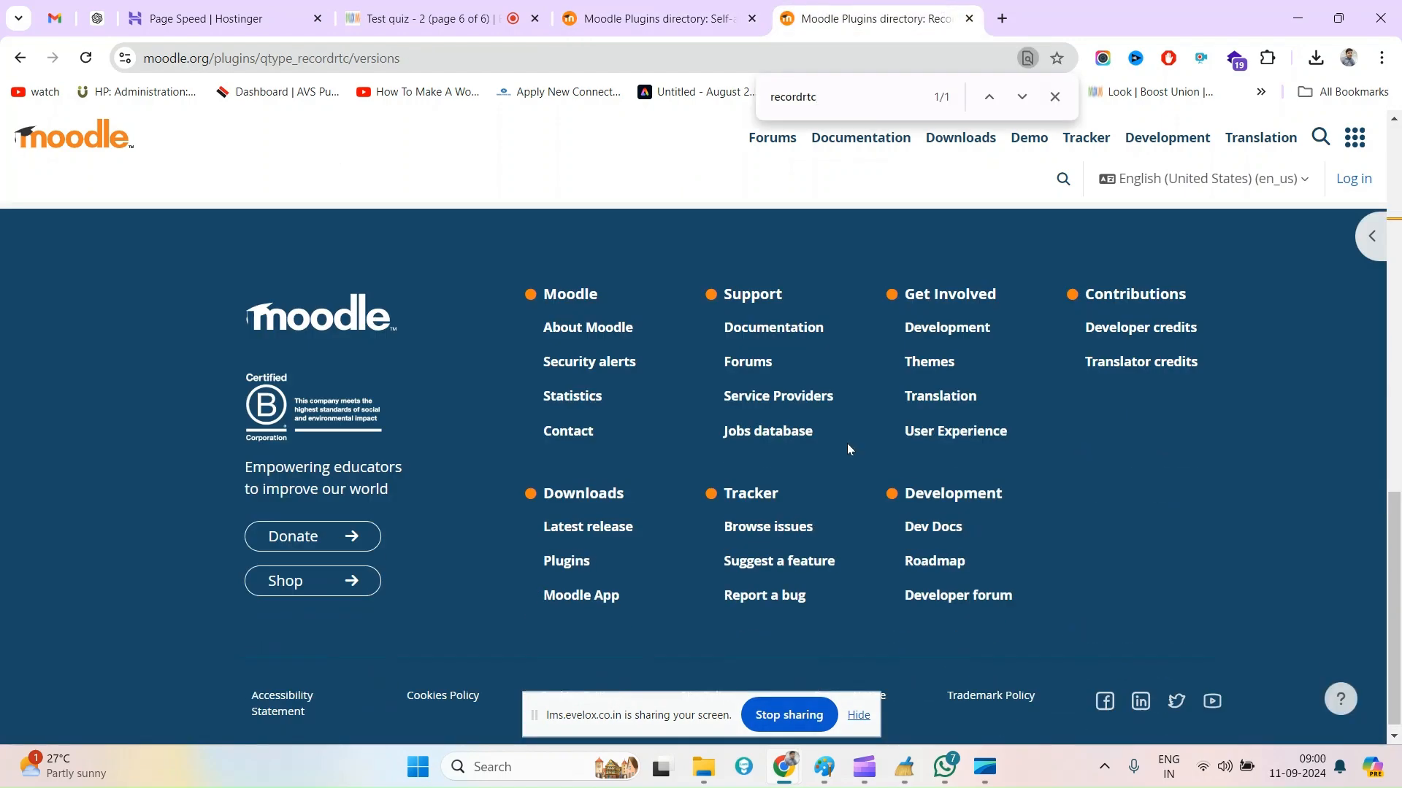
{"action": "scroll", "coordinate": [690, 355], "scroll_direction": "up", "scroll_amount": 15}
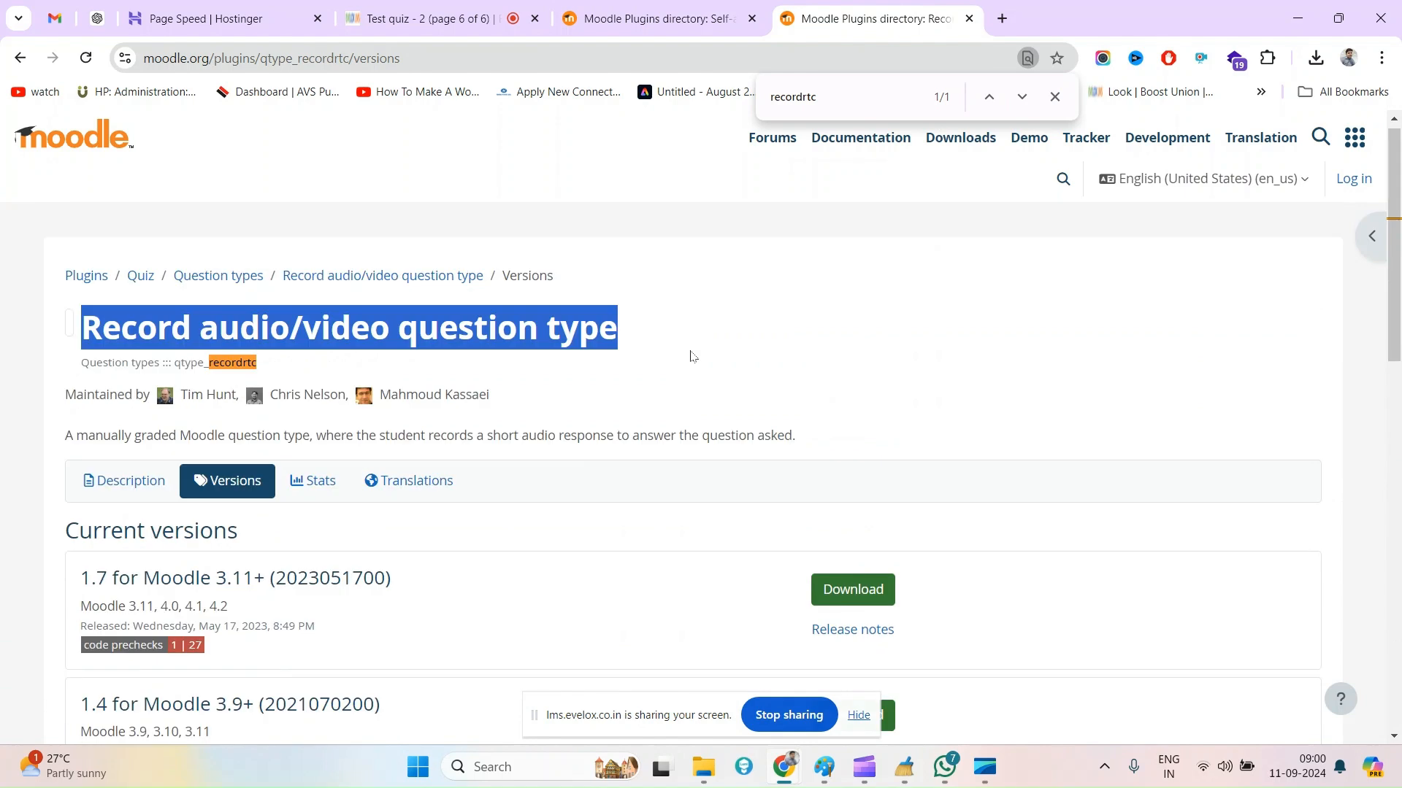
{"action": "left_click", "coordinate": [705, 273]}
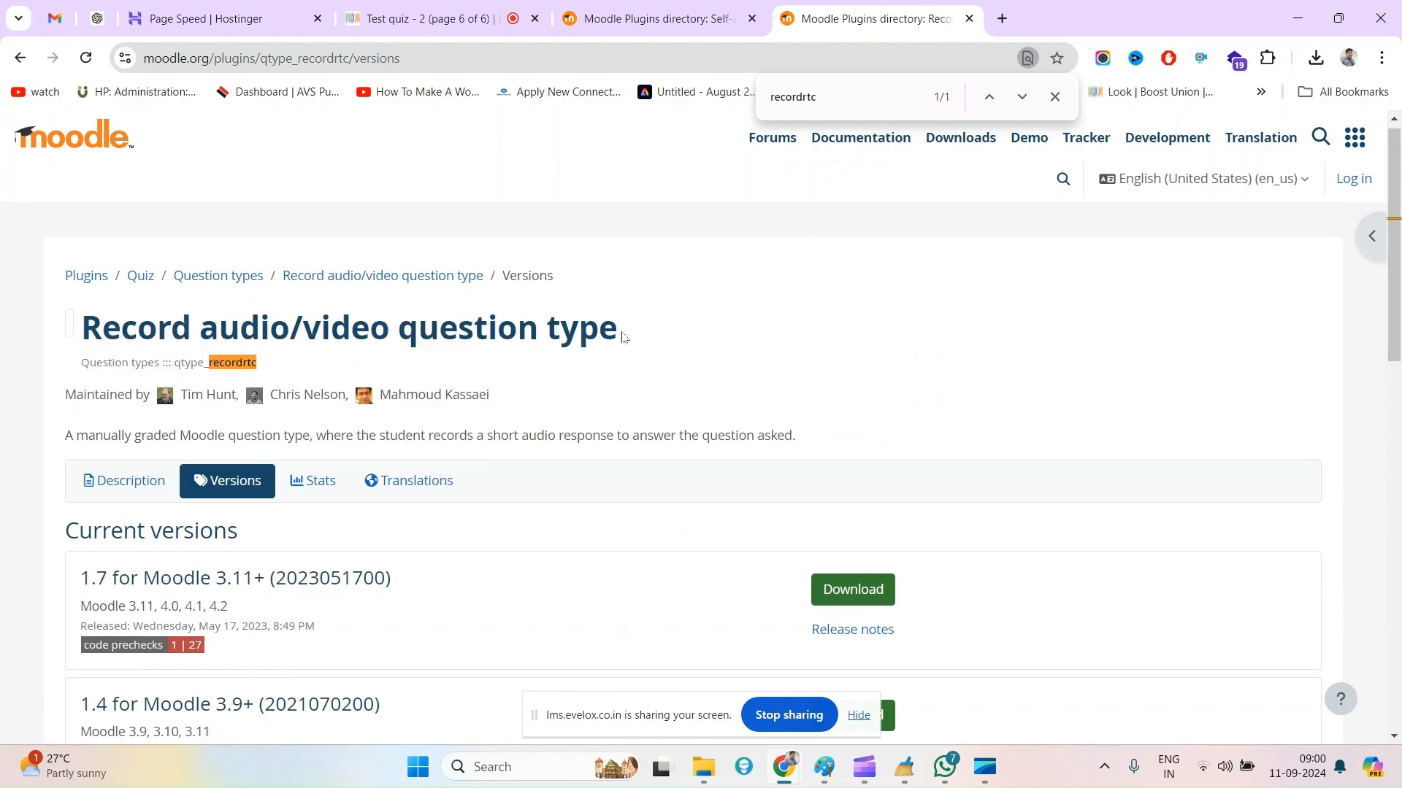
Start the screen recording for question 6 of the quiz and capture the Self-assessment plugin page
{"action": "left_click", "coordinate": [482, 5]}
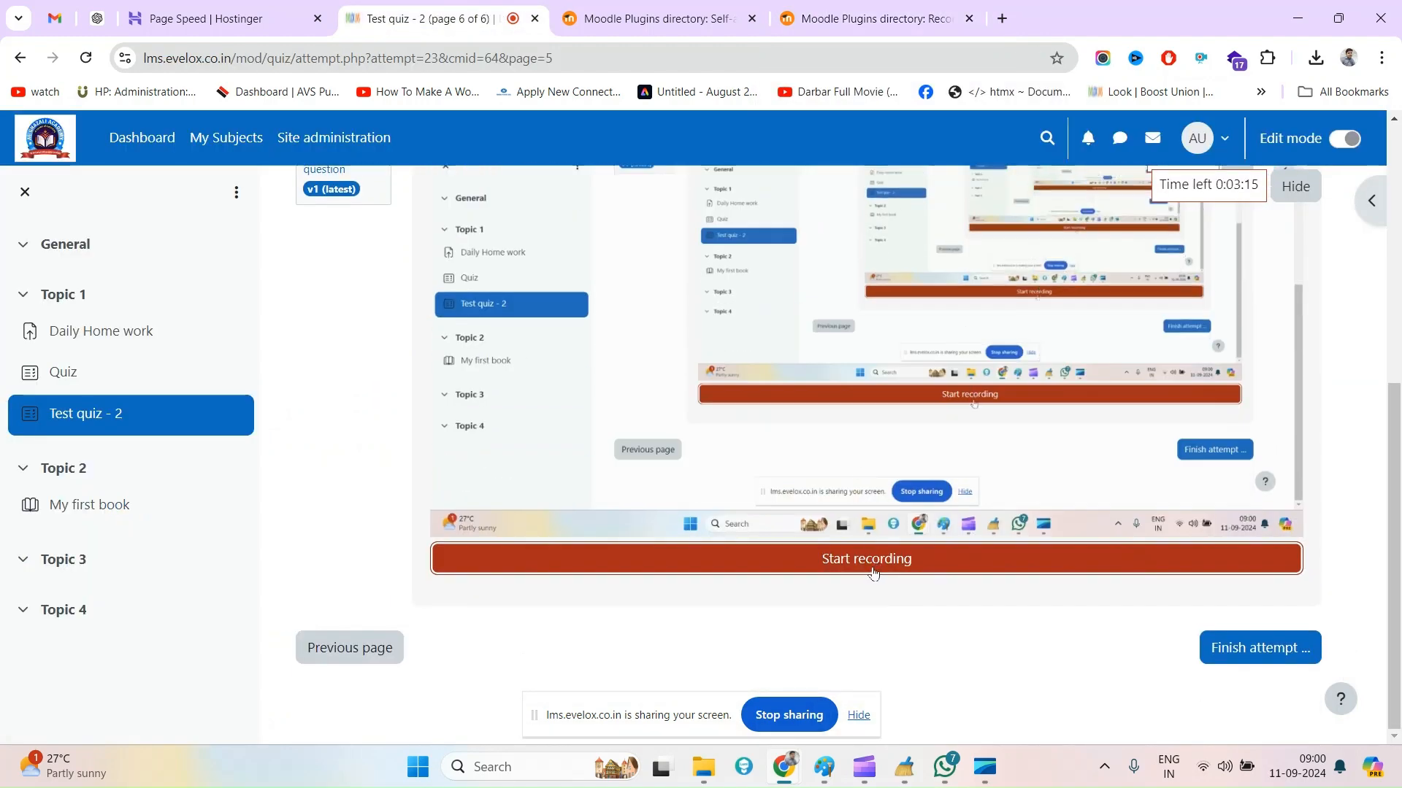
{"action": "left_click", "coordinate": [868, 567]}
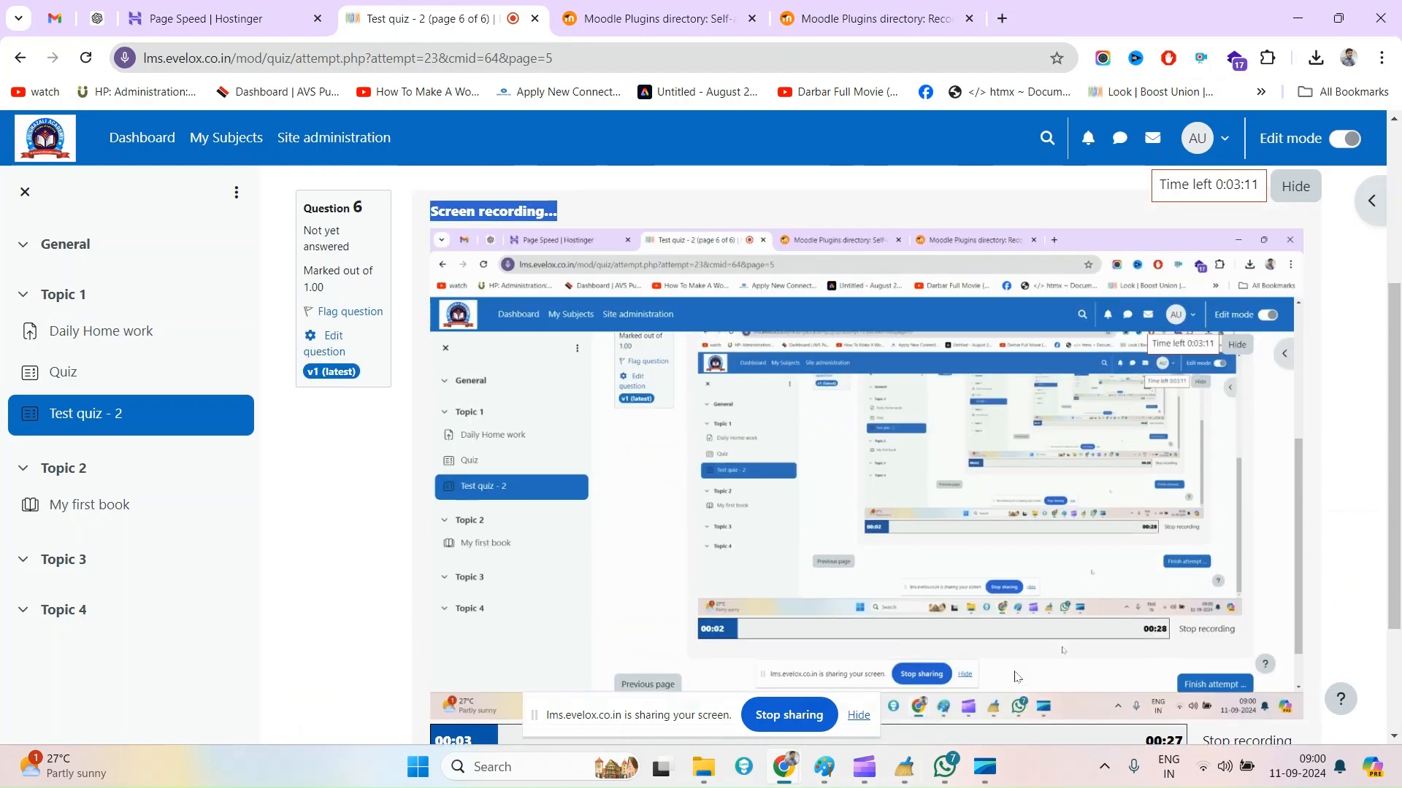
{"action": "left_click", "coordinate": [700, 5]}
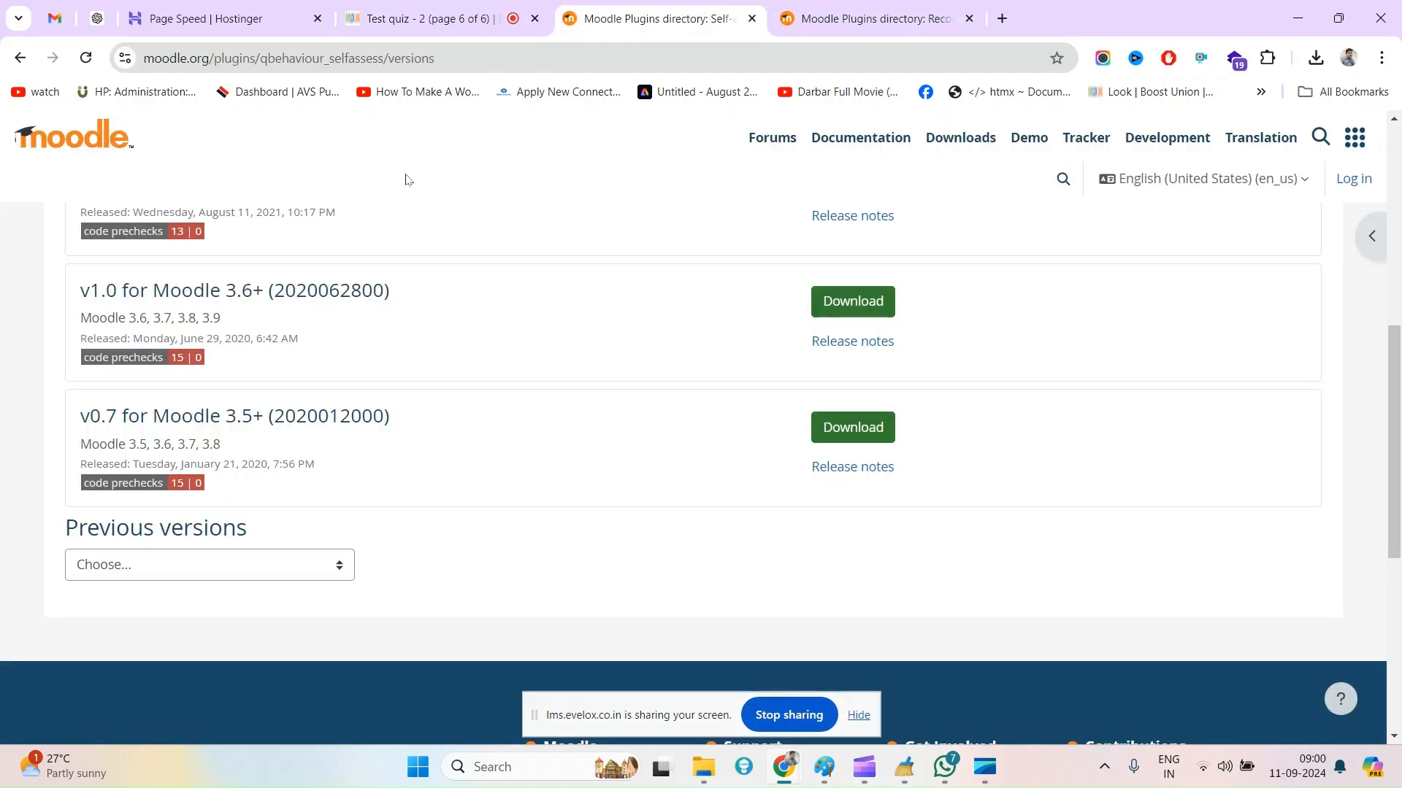
{"action": "scroll", "coordinate": [356, 313], "scroll_direction": "up", "scroll_amount": 8}
{"action": "triple_click", "coordinate": [77, 341]}
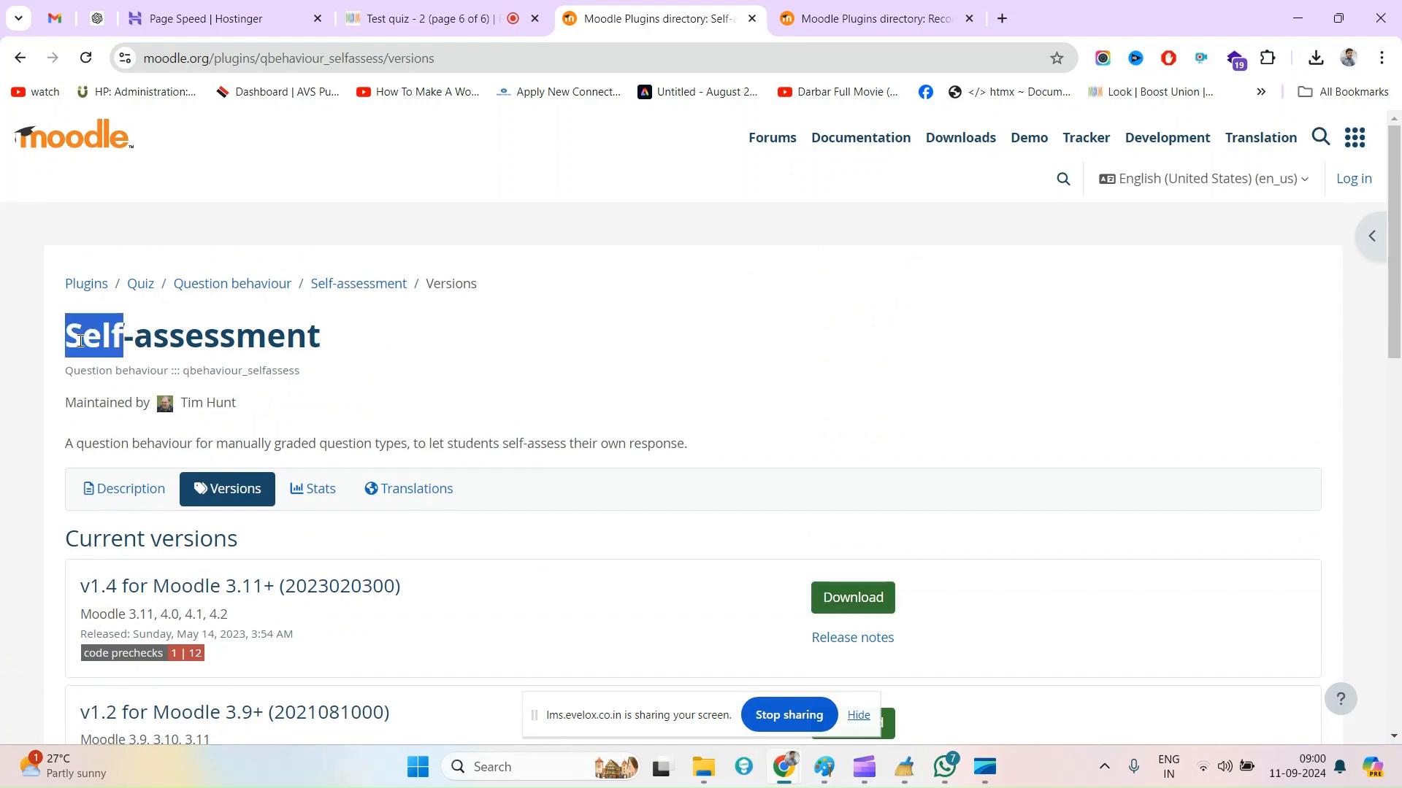
{"action": "left_click", "coordinate": [610, 380]}
{"action": "scroll", "coordinate": [610, 381], "scroll_direction": "down", "scroll_amount": 7}
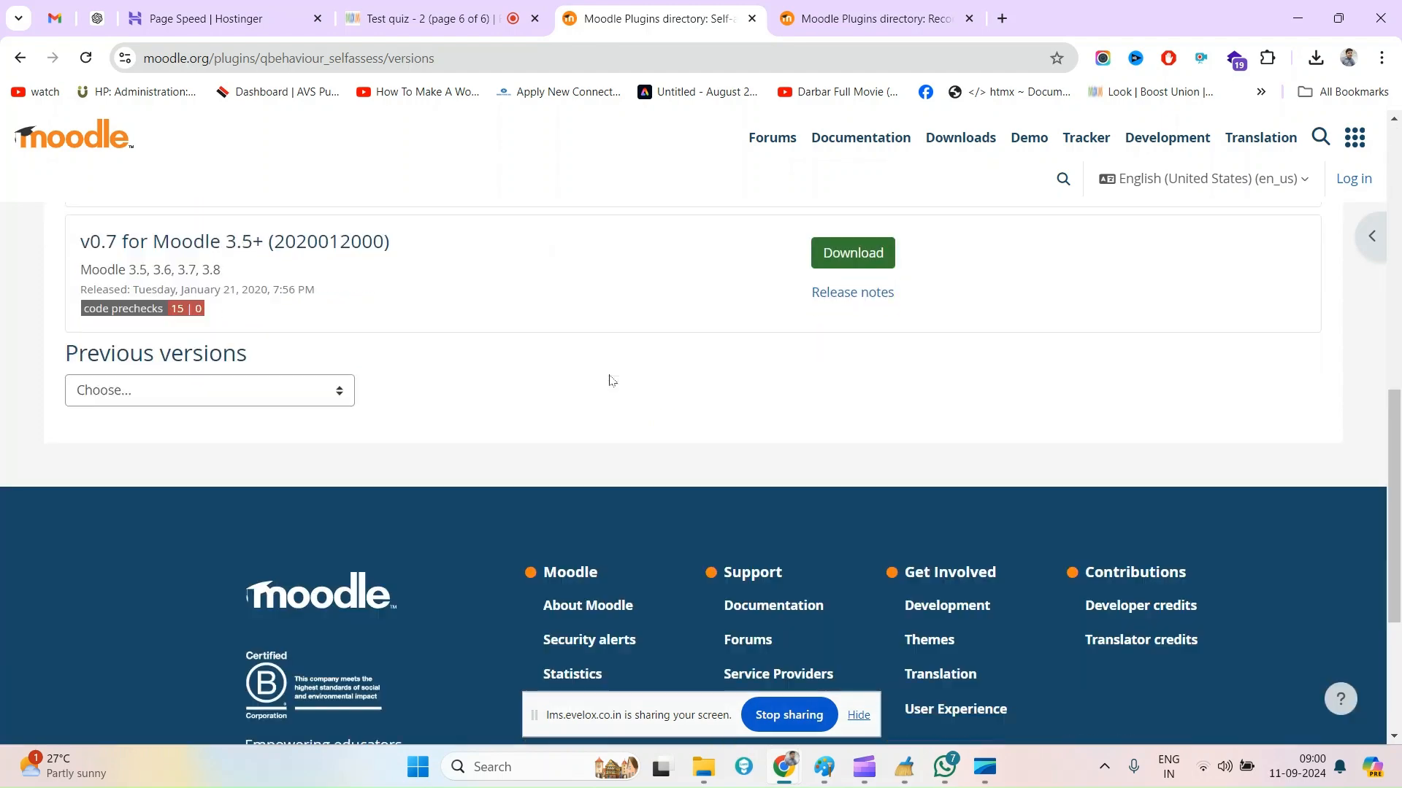
{"action": "scroll", "coordinate": [611, 381], "scroll_direction": "up", "scroll_amount": 3}
Capture the Record audio/video question type plugin page with its title highlighted, and stop the quiz's screen recording
{"action": "left_click", "coordinate": [866, 8]}
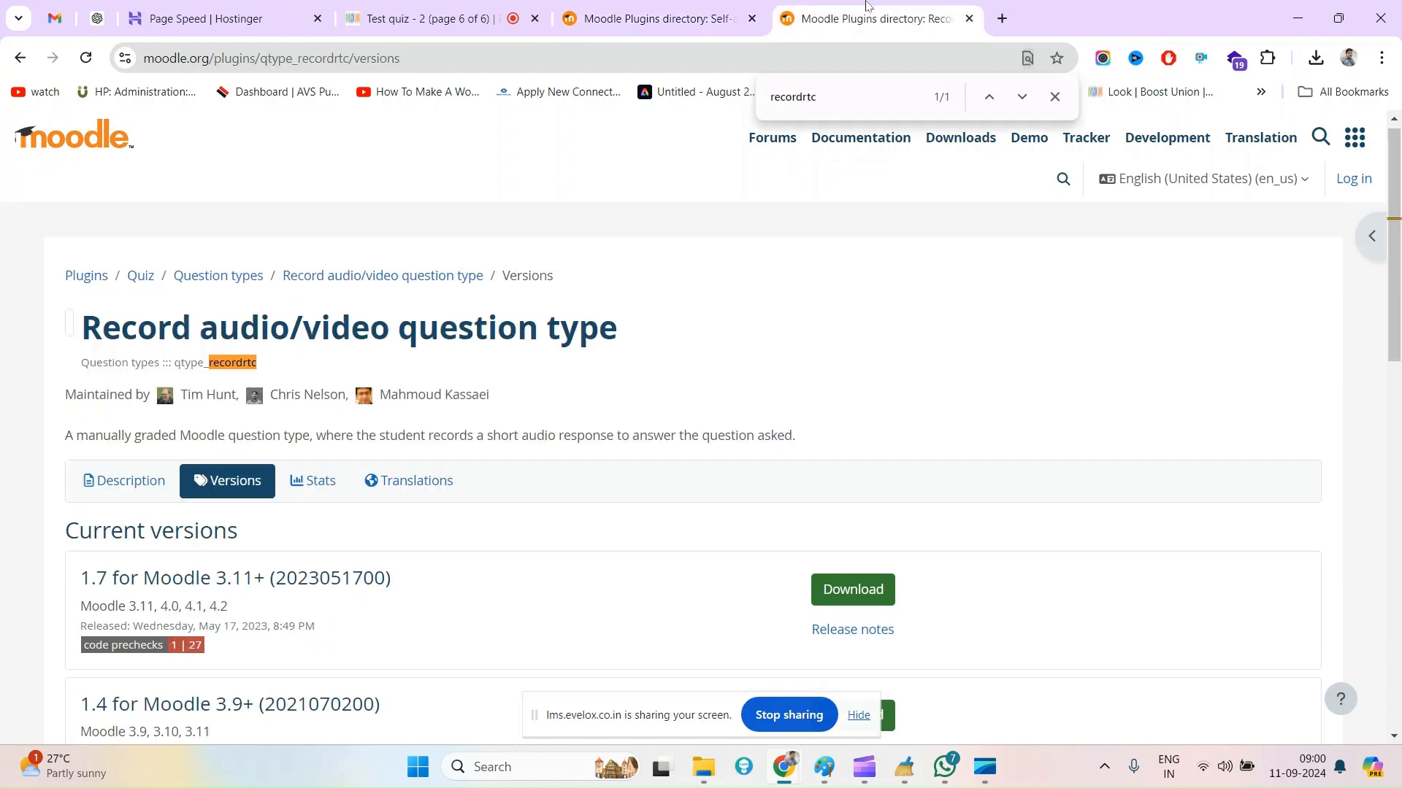
{"action": "left_click_drag", "start_coordinate": [117, 332], "coordinate": [624, 329]}
{"action": "scroll", "coordinate": [801, 388], "scroll_direction": "down", "scroll_amount": 7}
{"action": "scroll", "coordinate": [802, 391], "scroll_direction": "up", "scroll_amount": 5}
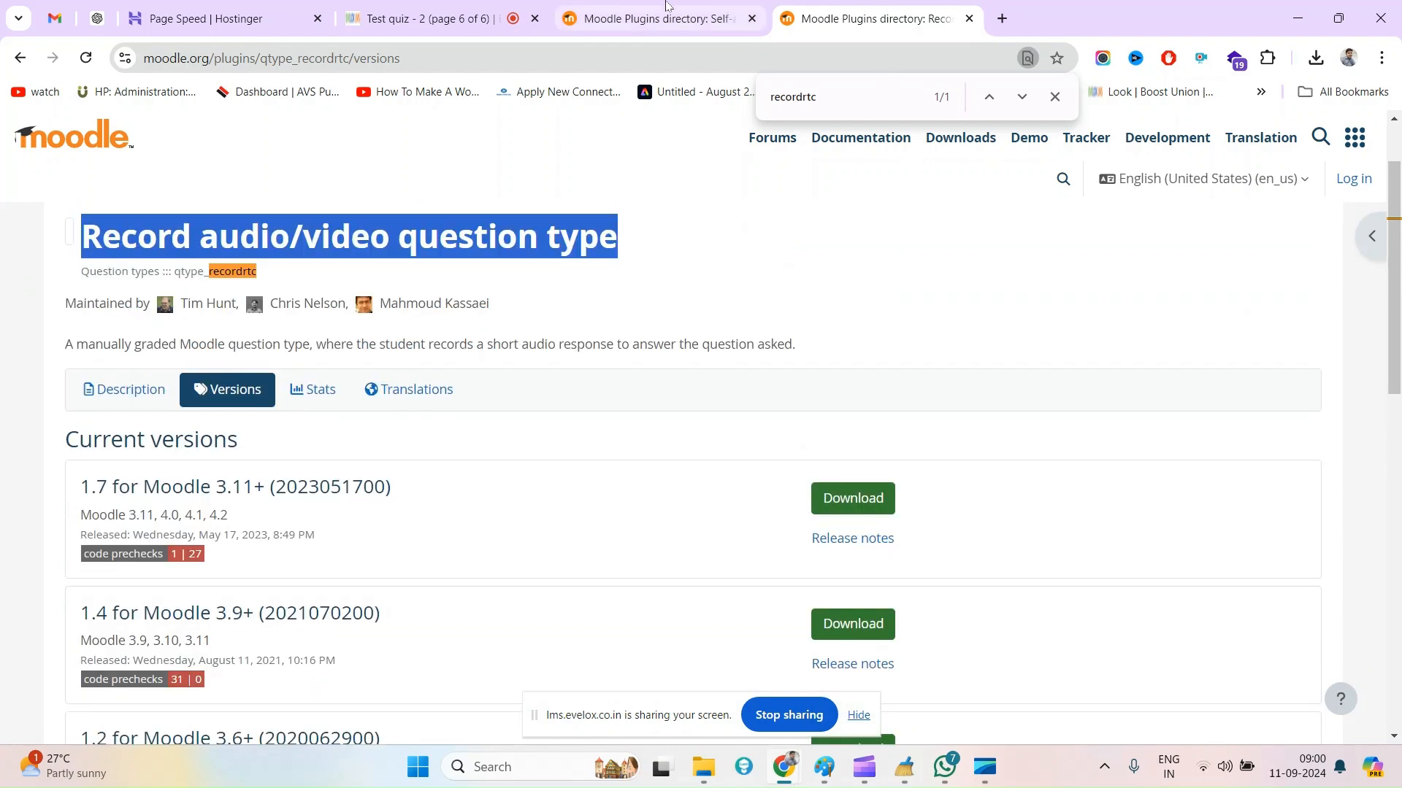
{"action": "left_click", "coordinate": [505, 9]}
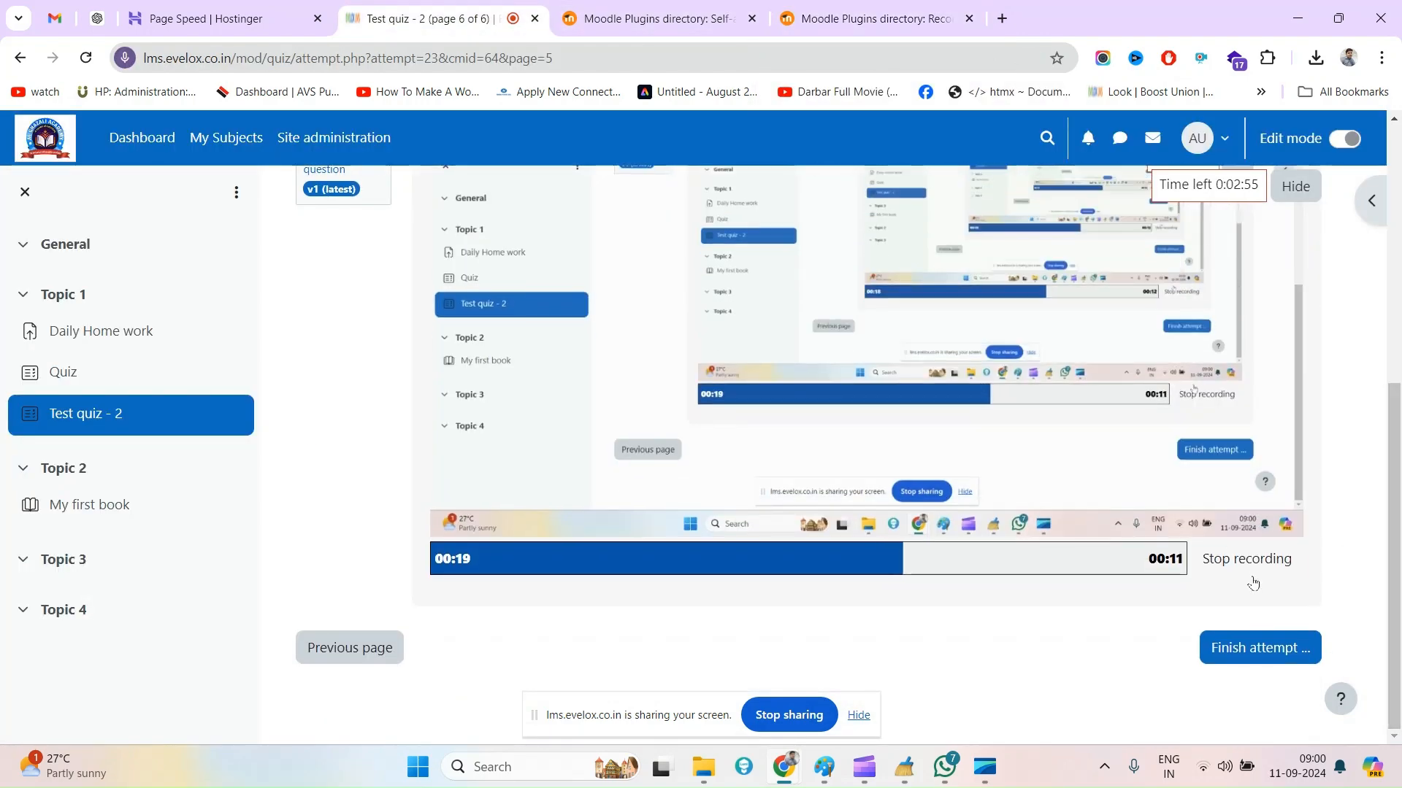
{"action": "left_click", "coordinate": [1243, 563]}
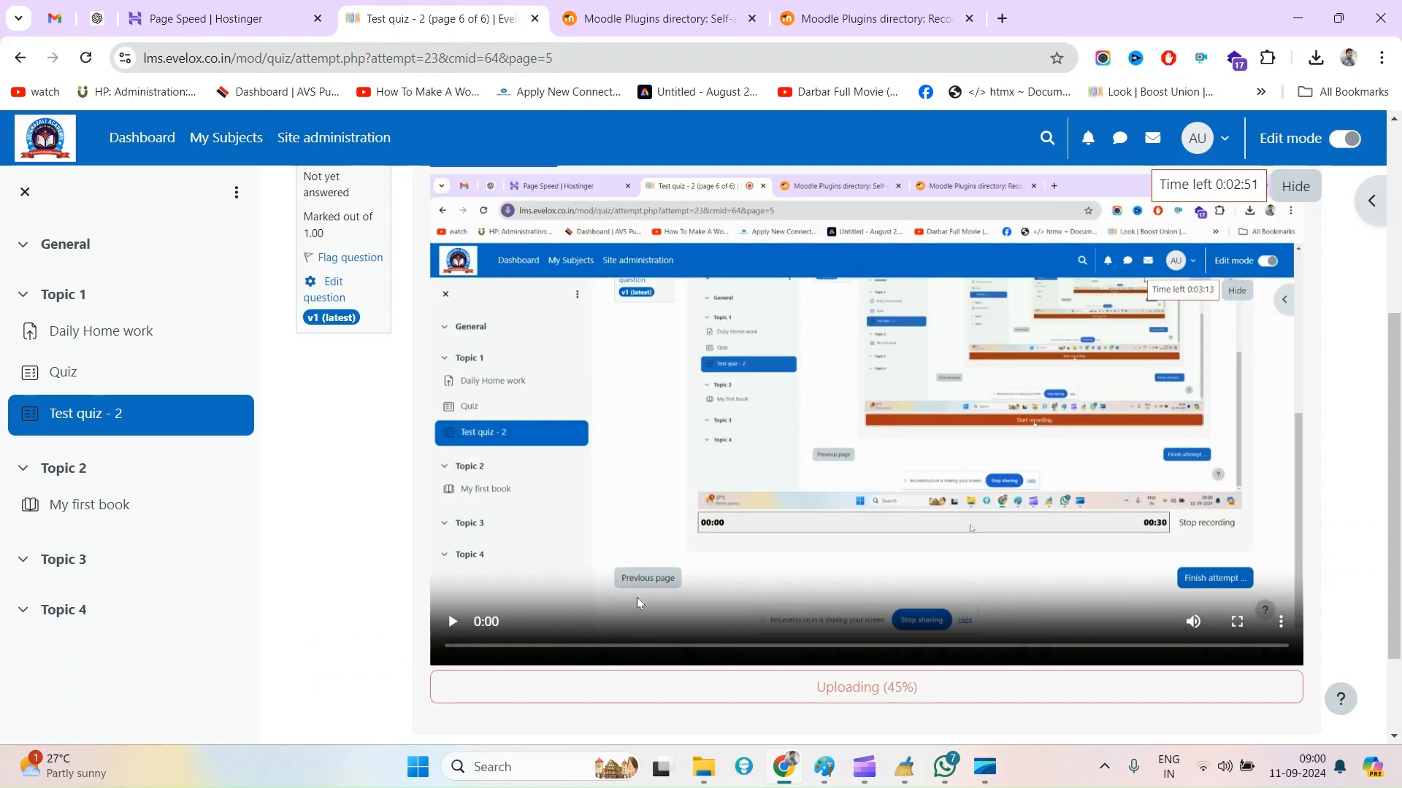
Play back the question 6 screen recording with its sound muted and skip ahead in it
{"action": "left_click", "coordinate": [462, 627]}
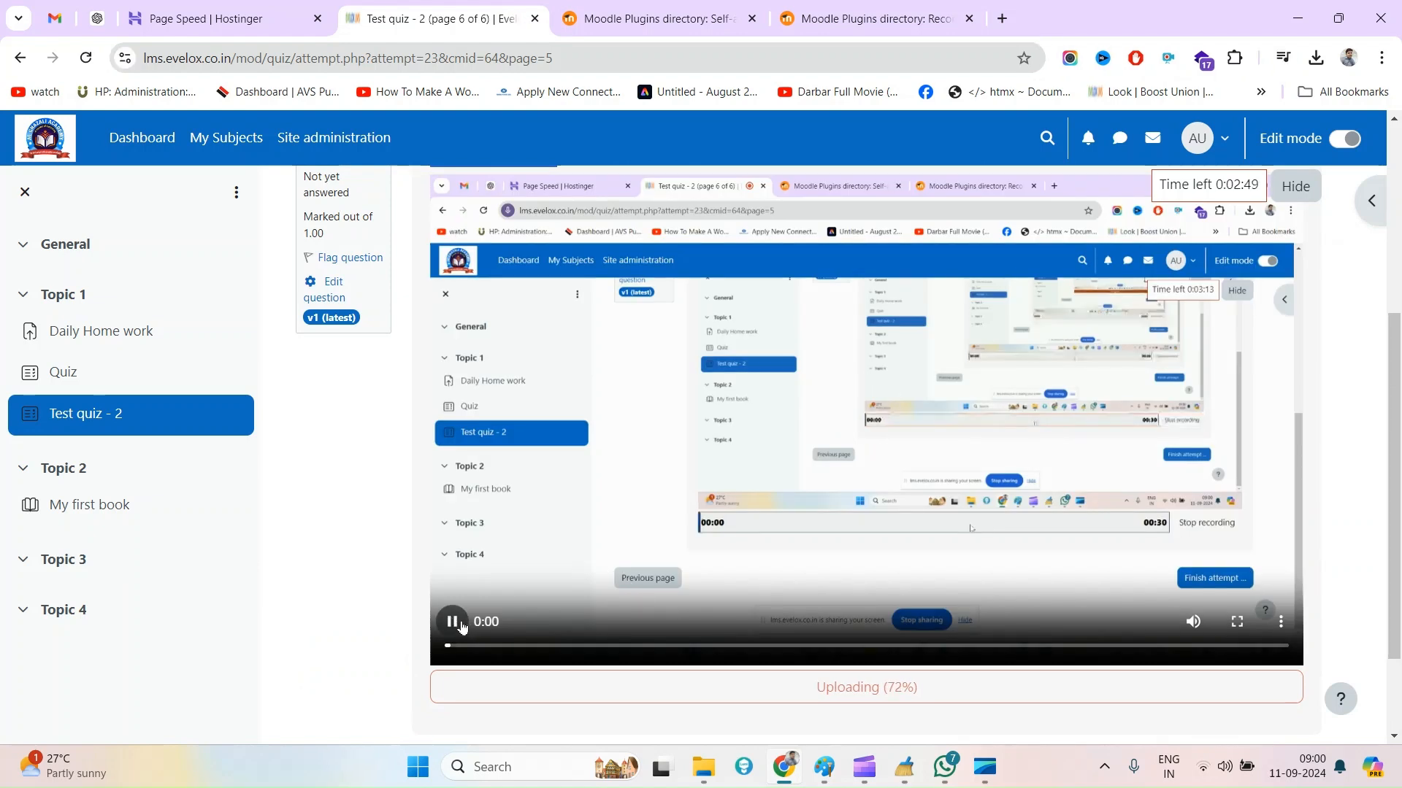
{"action": "left_click", "coordinate": [1194, 629]}
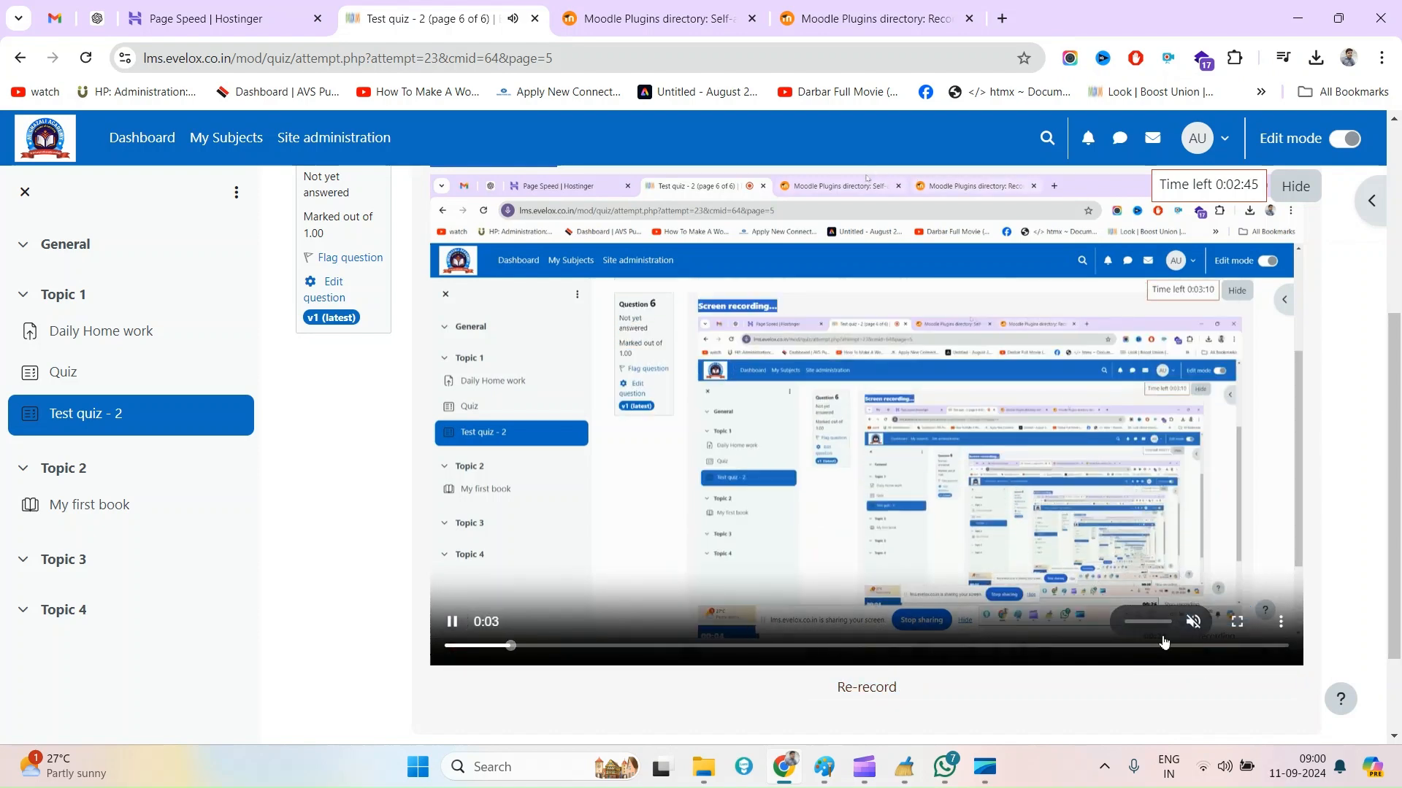
{"action": "left_click", "coordinate": [1194, 623]}
{"action": "left_click", "coordinate": [1196, 629]}
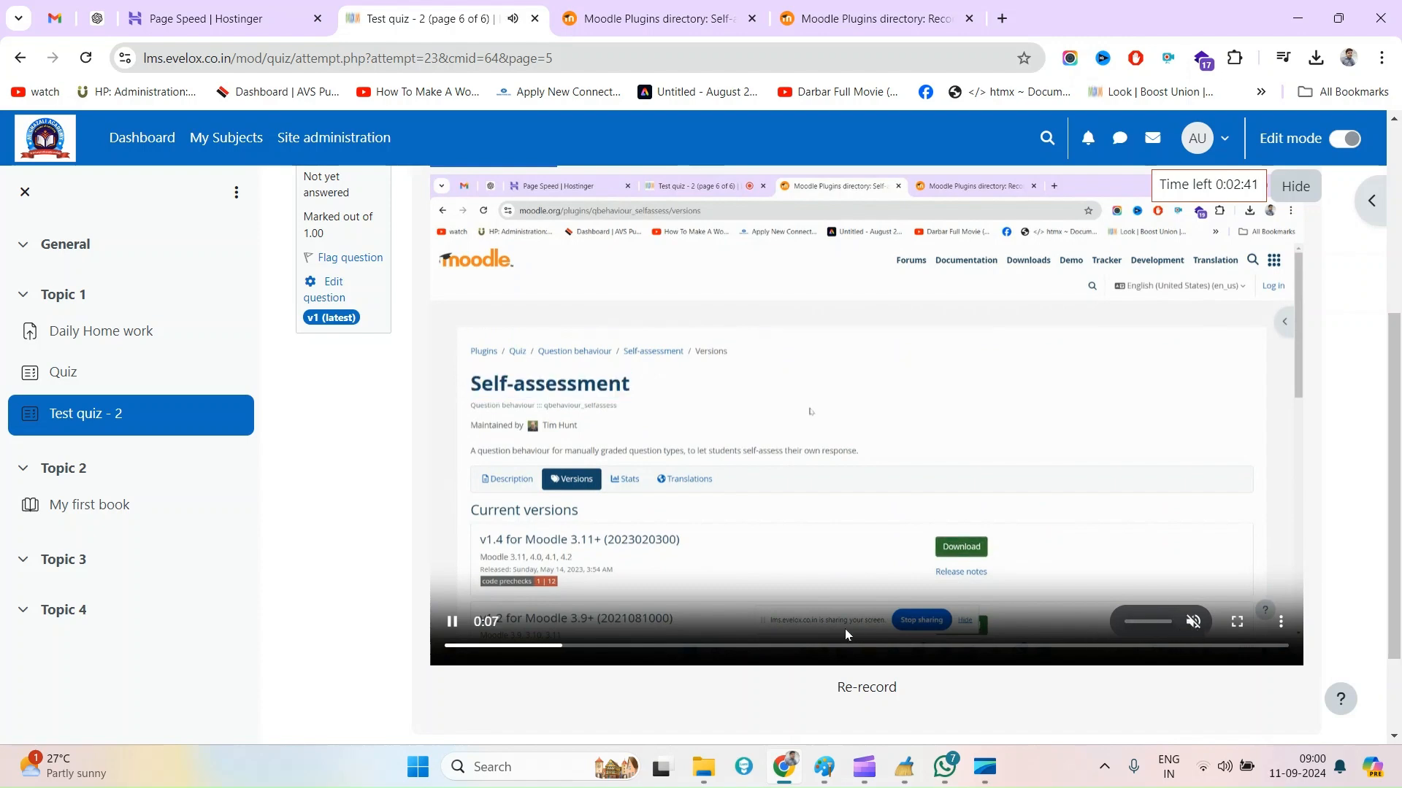
{"action": "left_click", "coordinate": [958, 656]}
Finish the preview attempt of Test quiz - 2 and submit all answers
{"action": "scroll", "coordinate": [1005, 460], "scroll_direction": "up", "scroll_amount": 5}
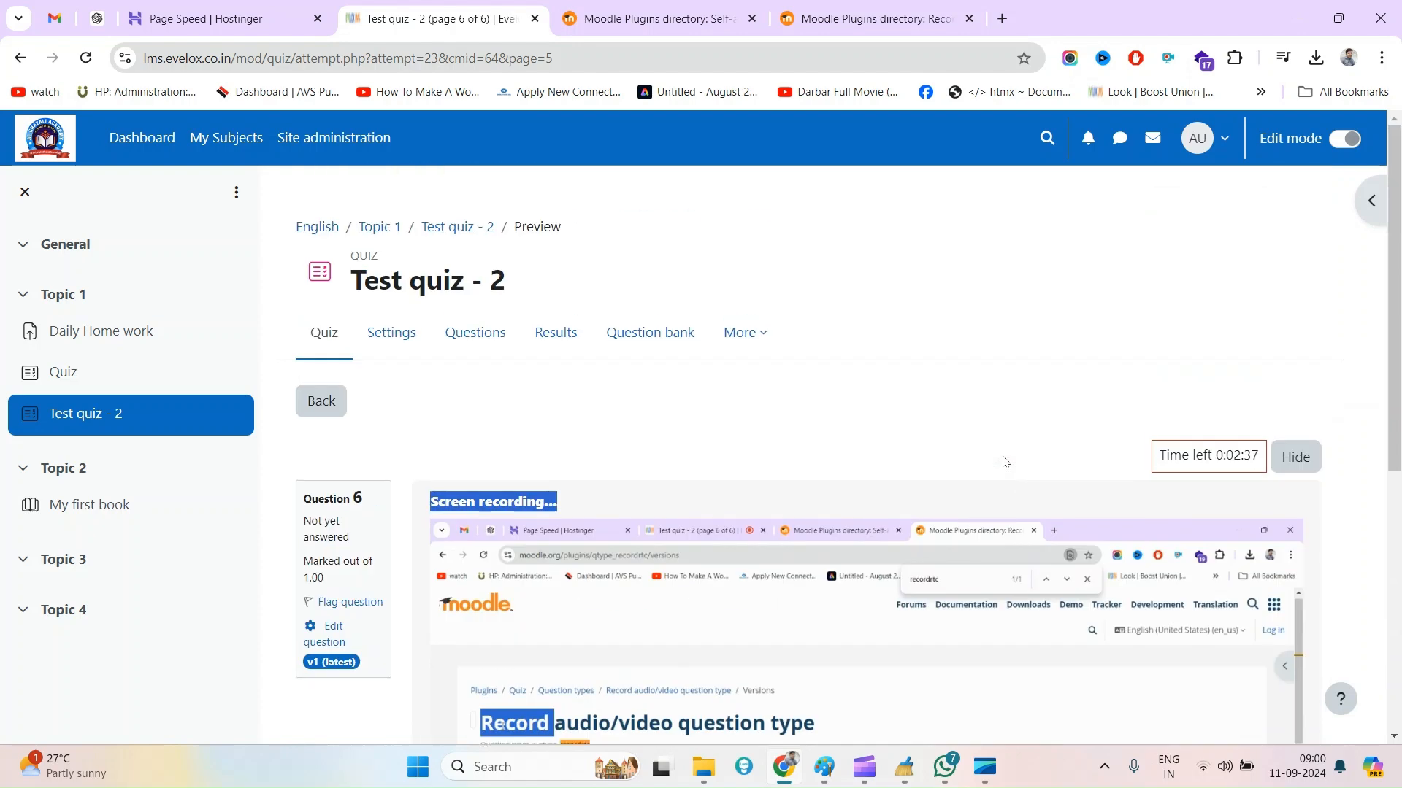
{"action": "scroll", "coordinate": [825, 584], "scroll_direction": "down", "scroll_amount": 6}
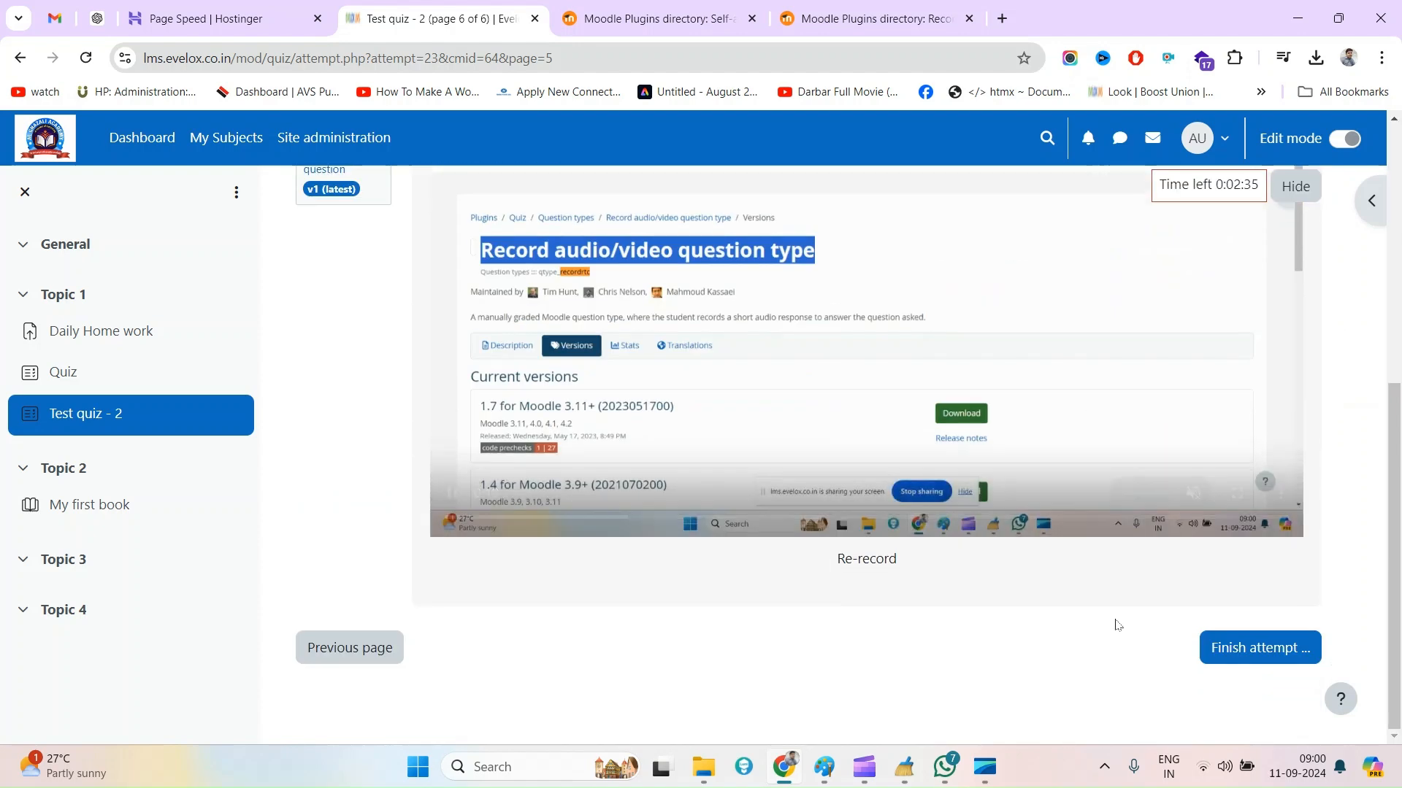
{"action": "scroll", "coordinate": [641, 504], "scroll_direction": "up", "scroll_amount": 6}
{"action": "scroll", "coordinate": [730, 526], "scroll_direction": "down", "scroll_amount": 6}
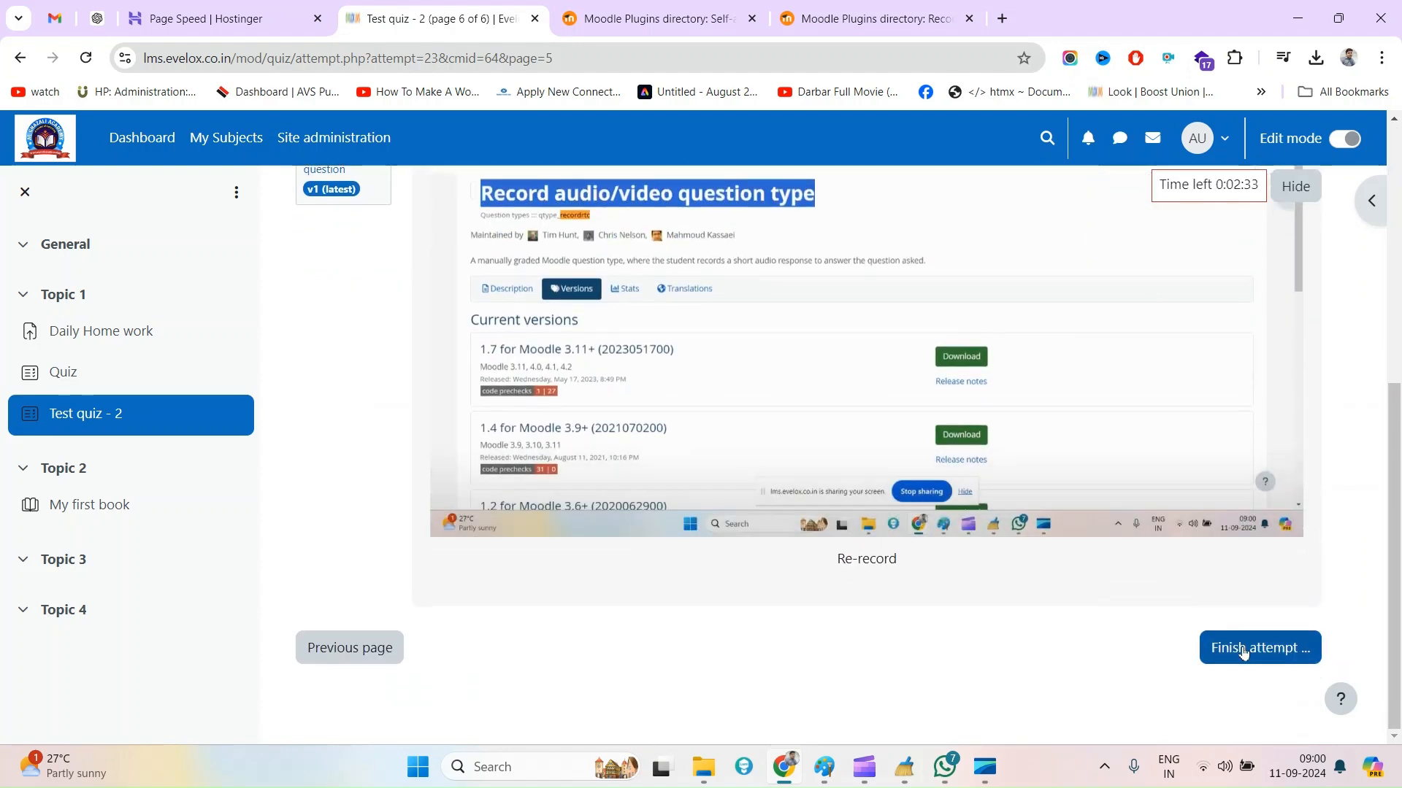
{"action": "left_click", "coordinate": [1244, 650]}
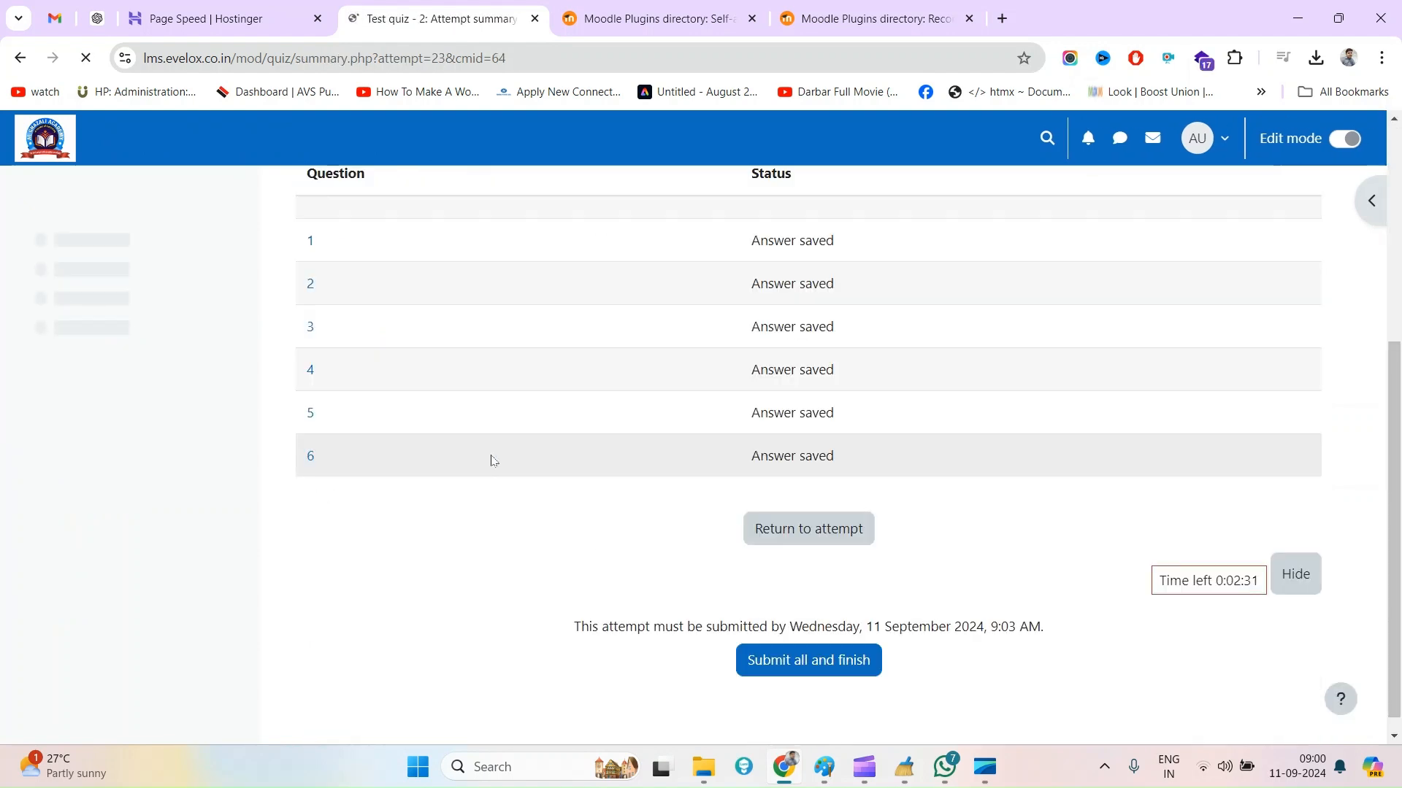
{"action": "left_click", "coordinate": [806, 645]}
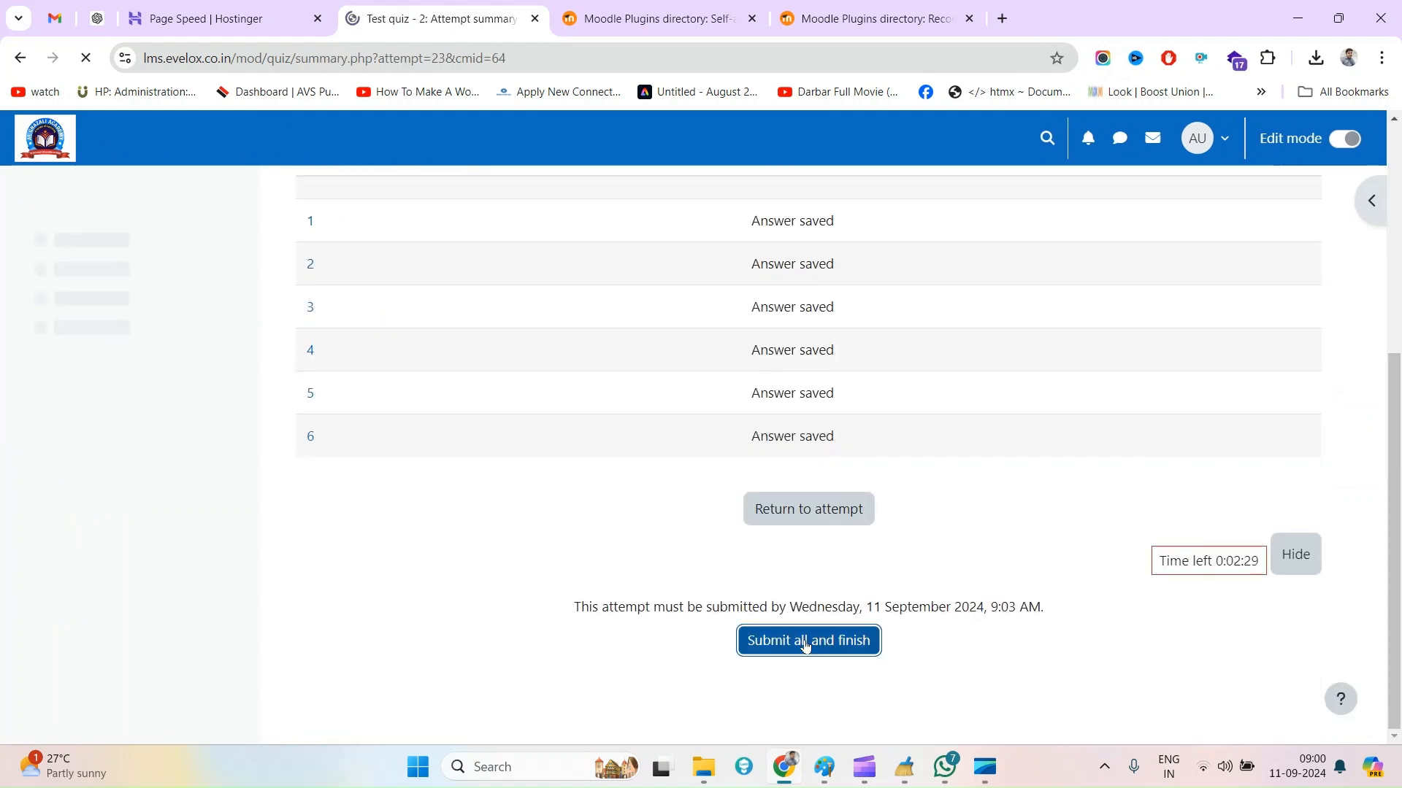
Look through the attempt review from the first question down to the audio and screen recording answers
{"action": "scroll", "coordinate": [594, 585], "scroll_direction": "down", "scroll_amount": 10}
{"action": "scroll", "coordinate": [576, 419], "scroll_direction": "up", "scroll_amount": 5}
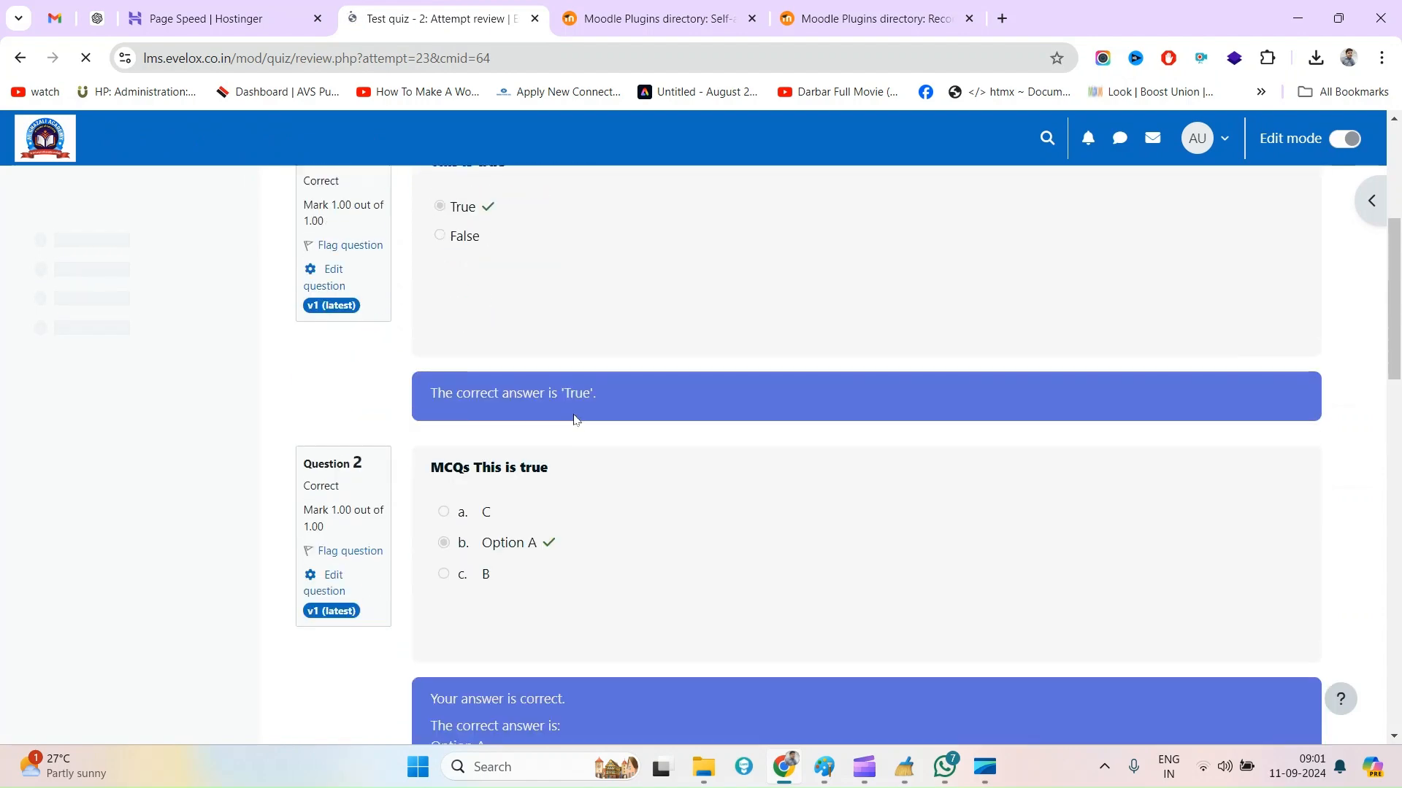
{"action": "scroll", "coordinate": [576, 420], "scroll_direction": "up", "scroll_amount": 4}
{"action": "scroll", "coordinate": [648, 535], "scroll_direction": "down", "scroll_amount": 15}
{"action": "scroll", "coordinate": [646, 544], "scroll_direction": "down", "scroll_amount": 1}
{"action": "scroll", "coordinate": [645, 538], "scroll_direction": "up", "scroll_amount": 2}
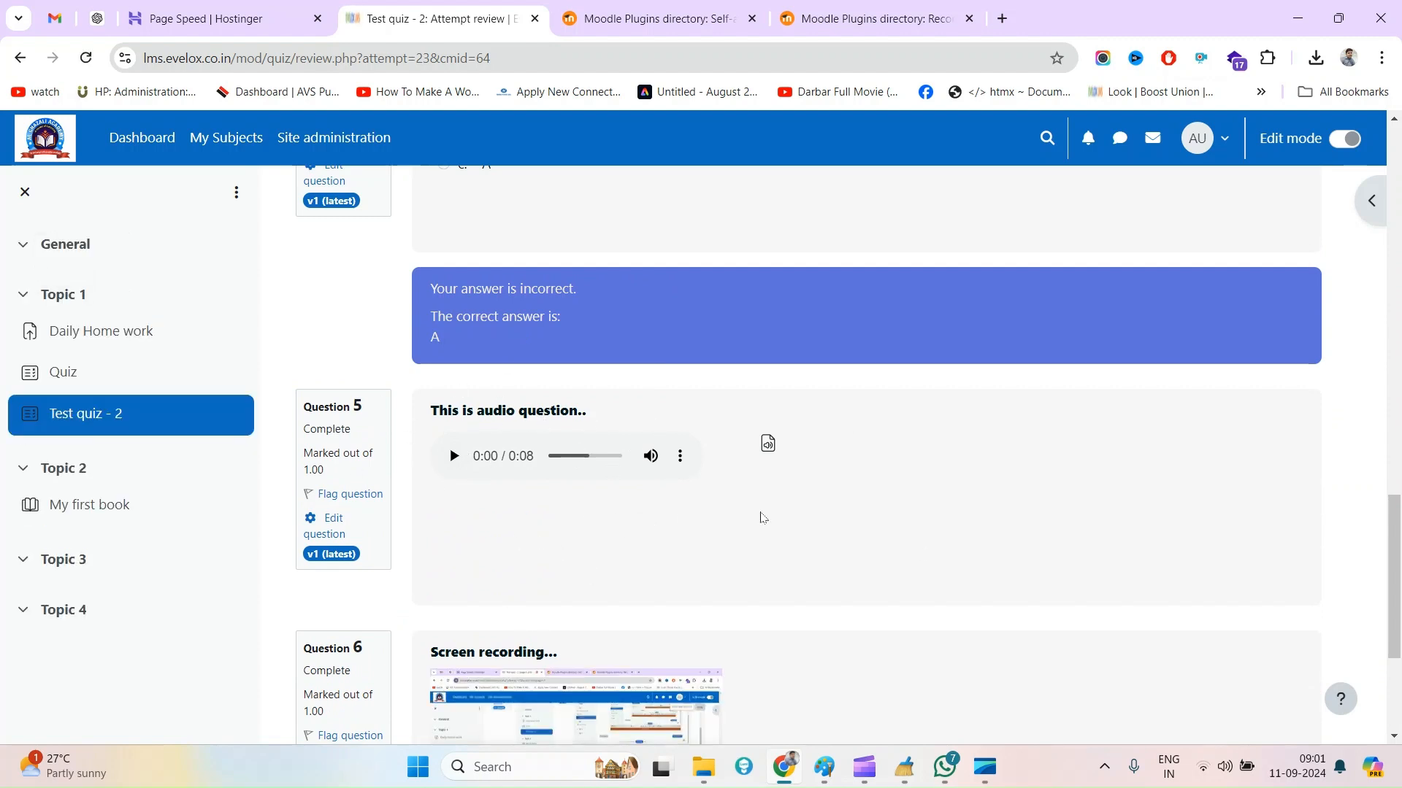
{"action": "scroll", "coordinate": [654, 498], "scroll_direction": "down", "scroll_amount": 1}
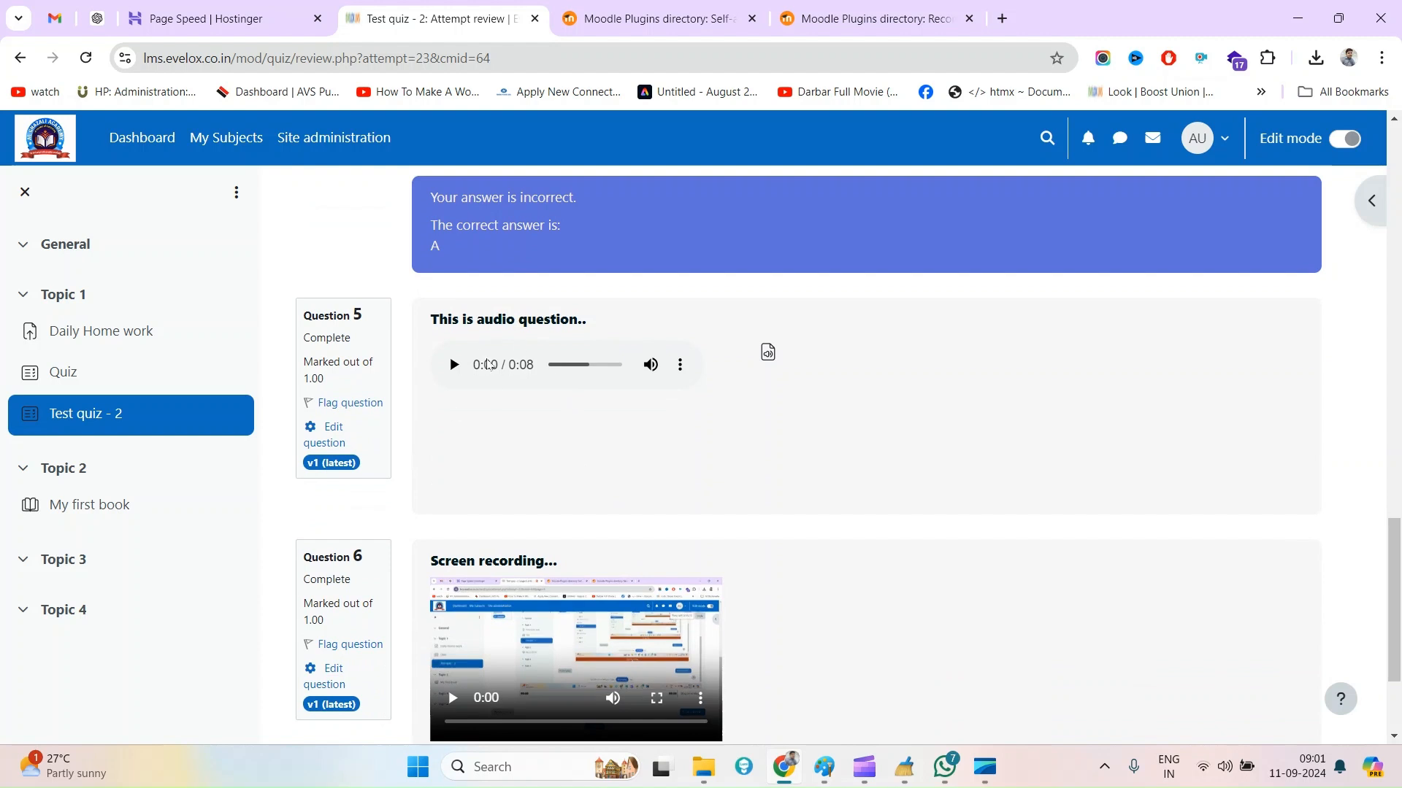
Play the submitted audio answer and screen recording in questions 5 and 6, and finish the review
{"action": "left_click", "coordinate": [454, 365]}
{"action": "scroll", "coordinate": [491, 630], "scroll_direction": "down", "scroll_amount": 2}
{"action": "left_click", "coordinate": [453, 516]}
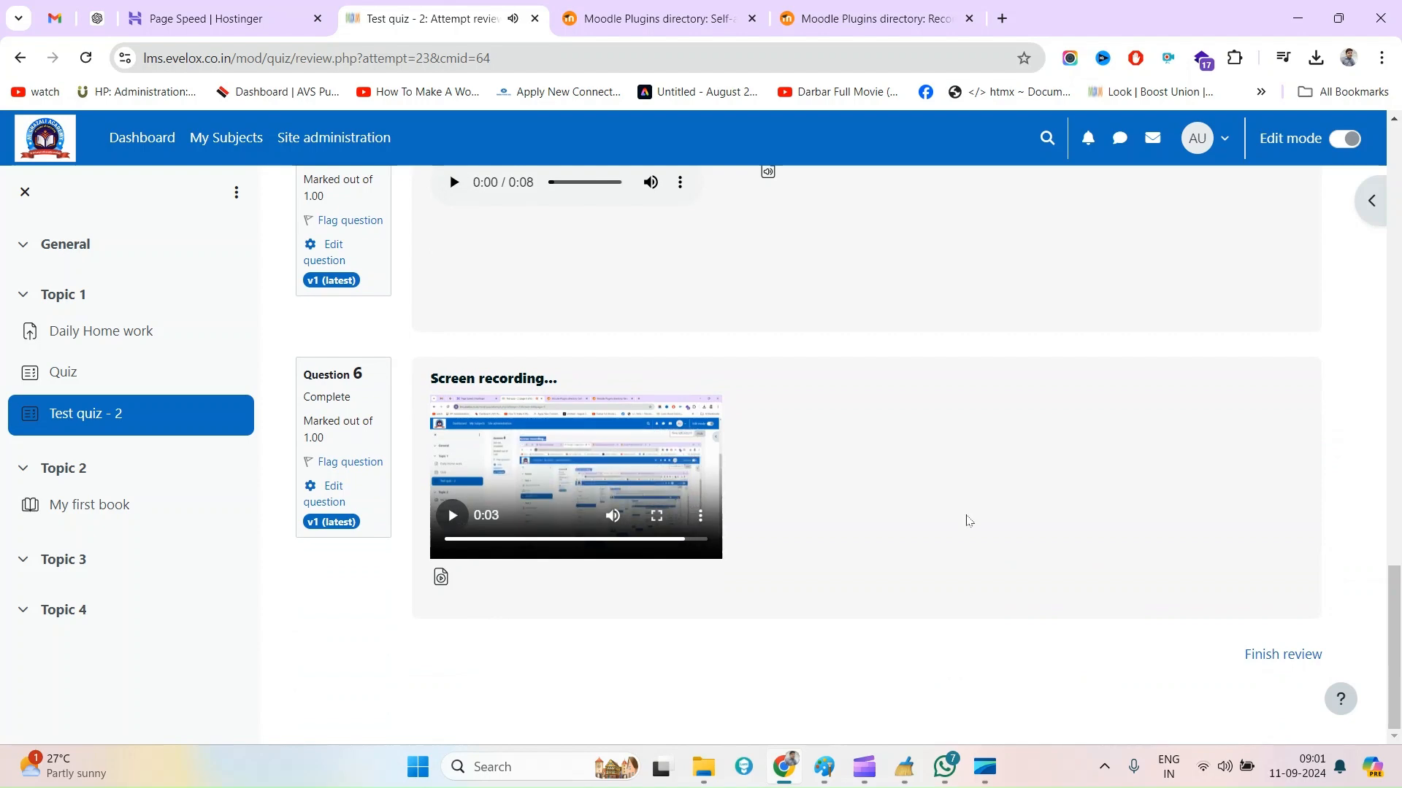
{"action": "left_click", "coordinate": [1282, 654]}
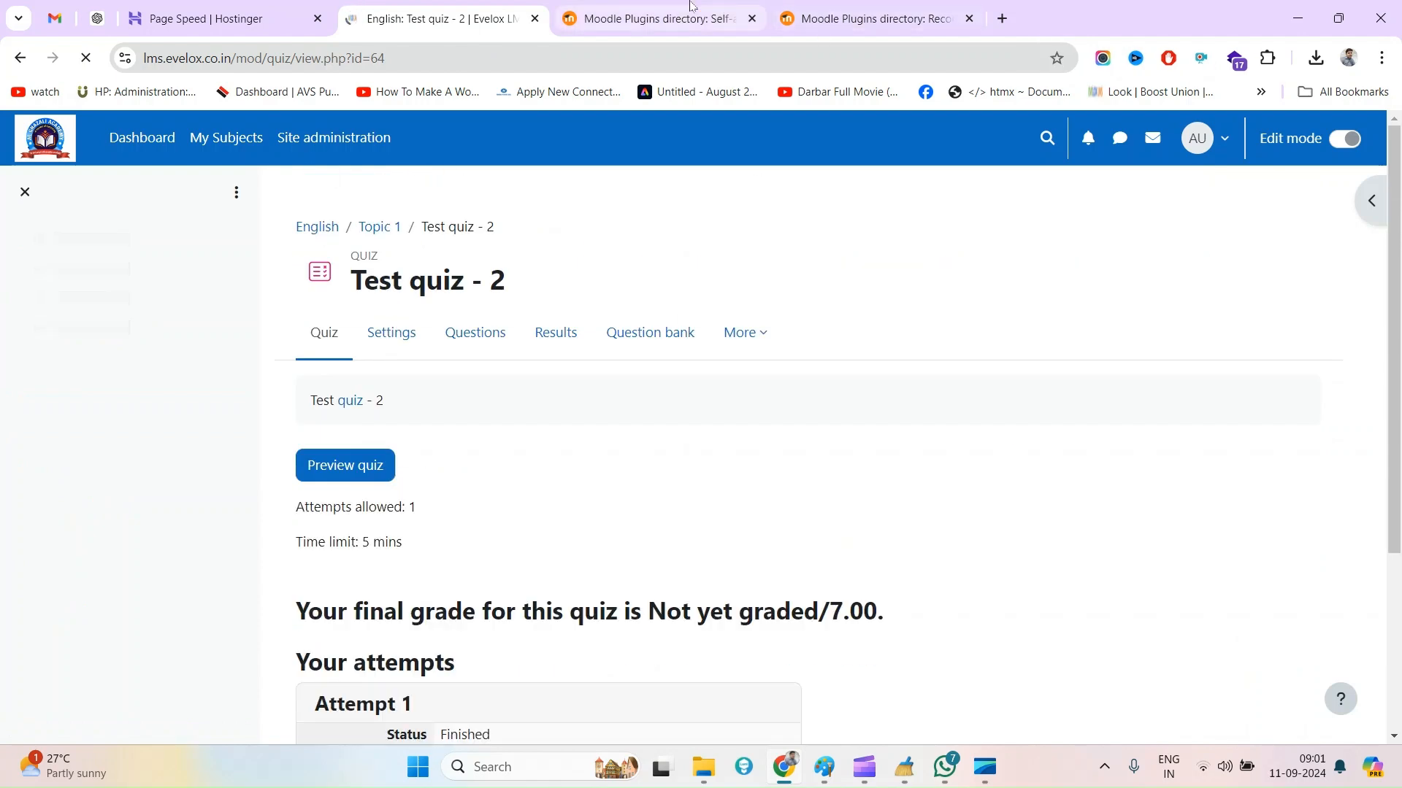
Revisit the Self-assessment and Record audio/video question type plugin pages, highlight each plugin's title, and return to the quiz page
{"action": "left_click", "coordinate": [730, 17]}
{"action": "scroll", "coordinate": [752, 168], "scroll_direction": "up", "scroll_amount": 5}
{"action": "left_click", "coordinate": [880, 6]}
{"action": "scroll", "coordinate": [212, 326], "scroll_direction": "up", "scroll_amount": 2}
{"action": "left_click", "coordinate": [636, 5]}
{"action": "left_click", "coordinate": [821, 6]}
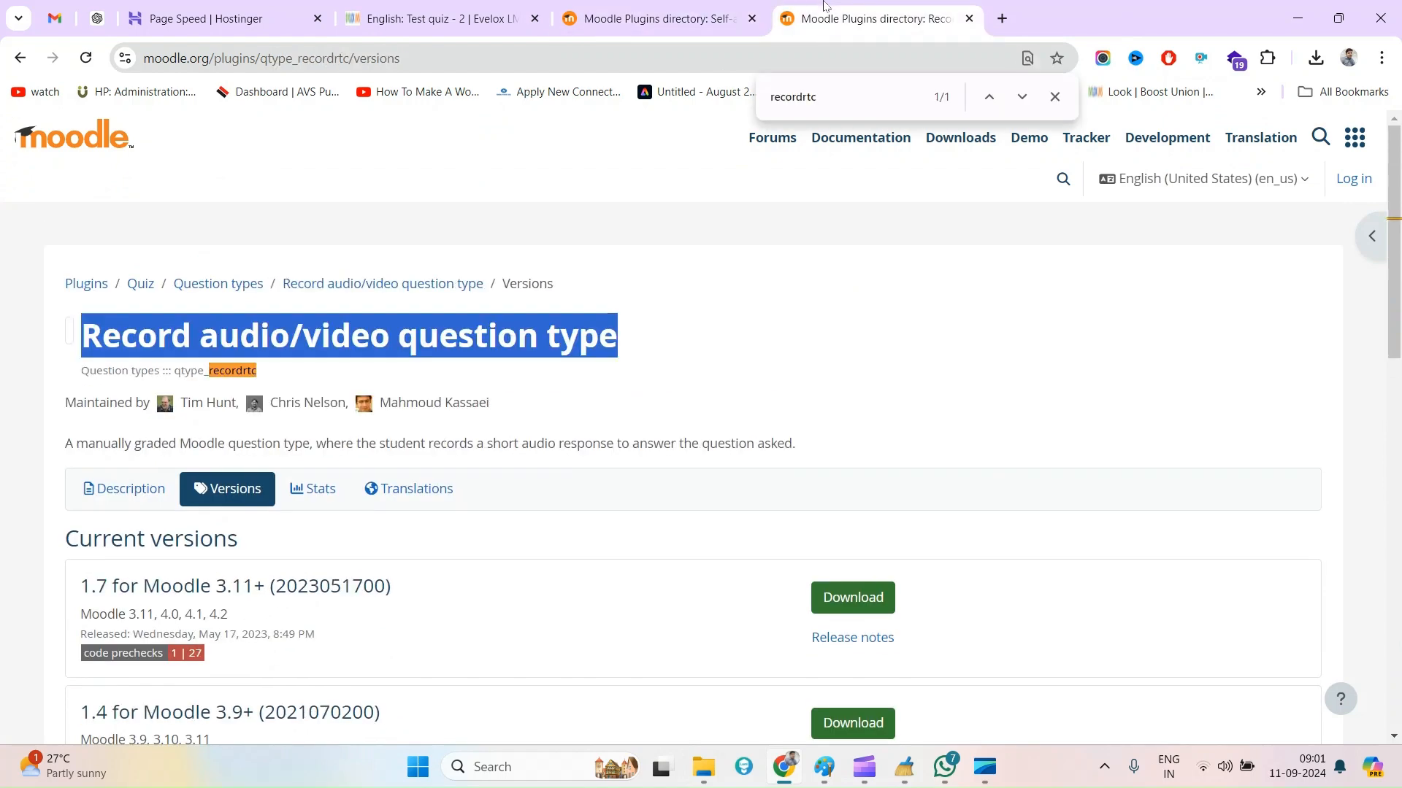
{"action": "double_click", "coordinate": [132, 335]}
{"action": "left_click_drag", "start_coordinate": [132, 336], "coordinate": [673, 351]}
{"action": "left_click", "coordinate": [626, 6]}
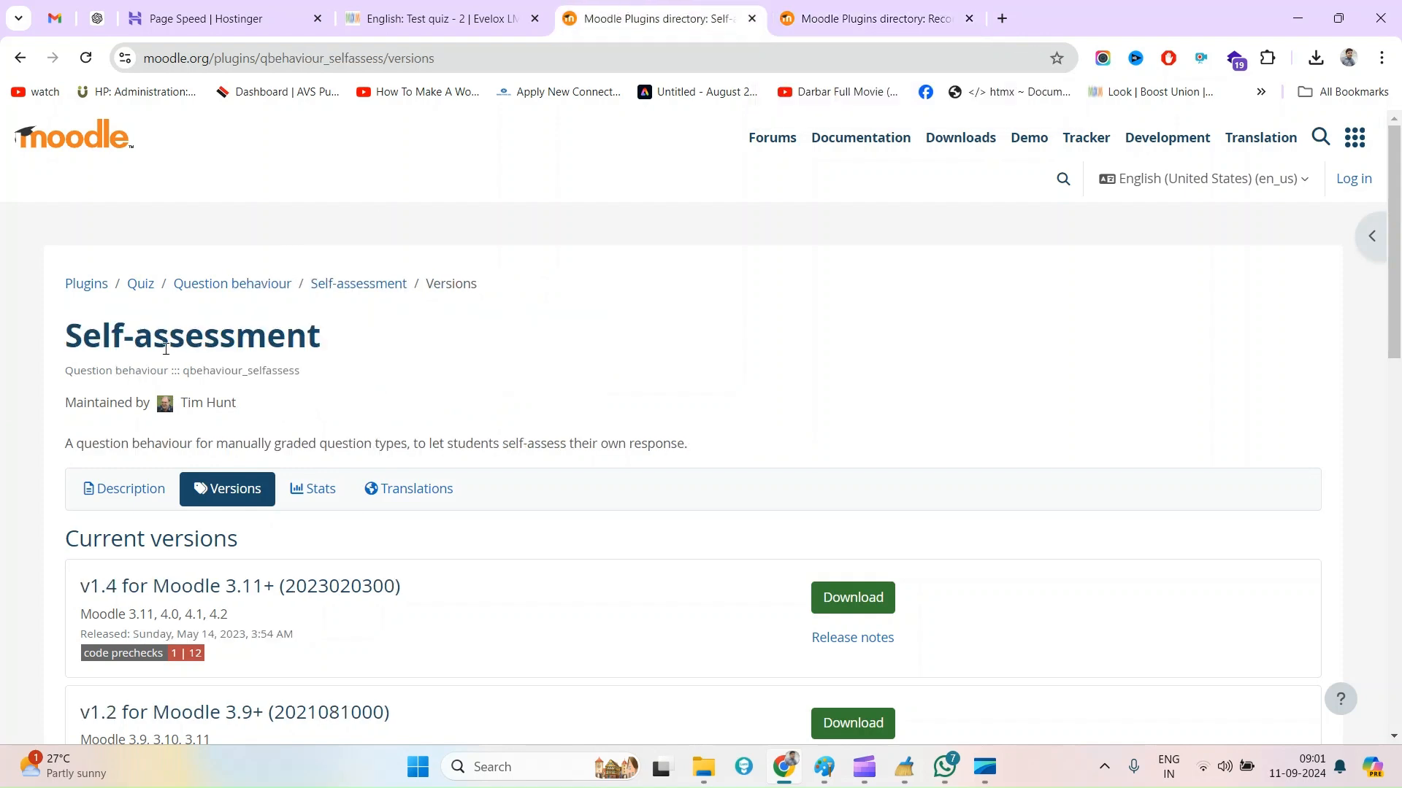
{"action": "triple_click", "coordinate": [115, 336]}
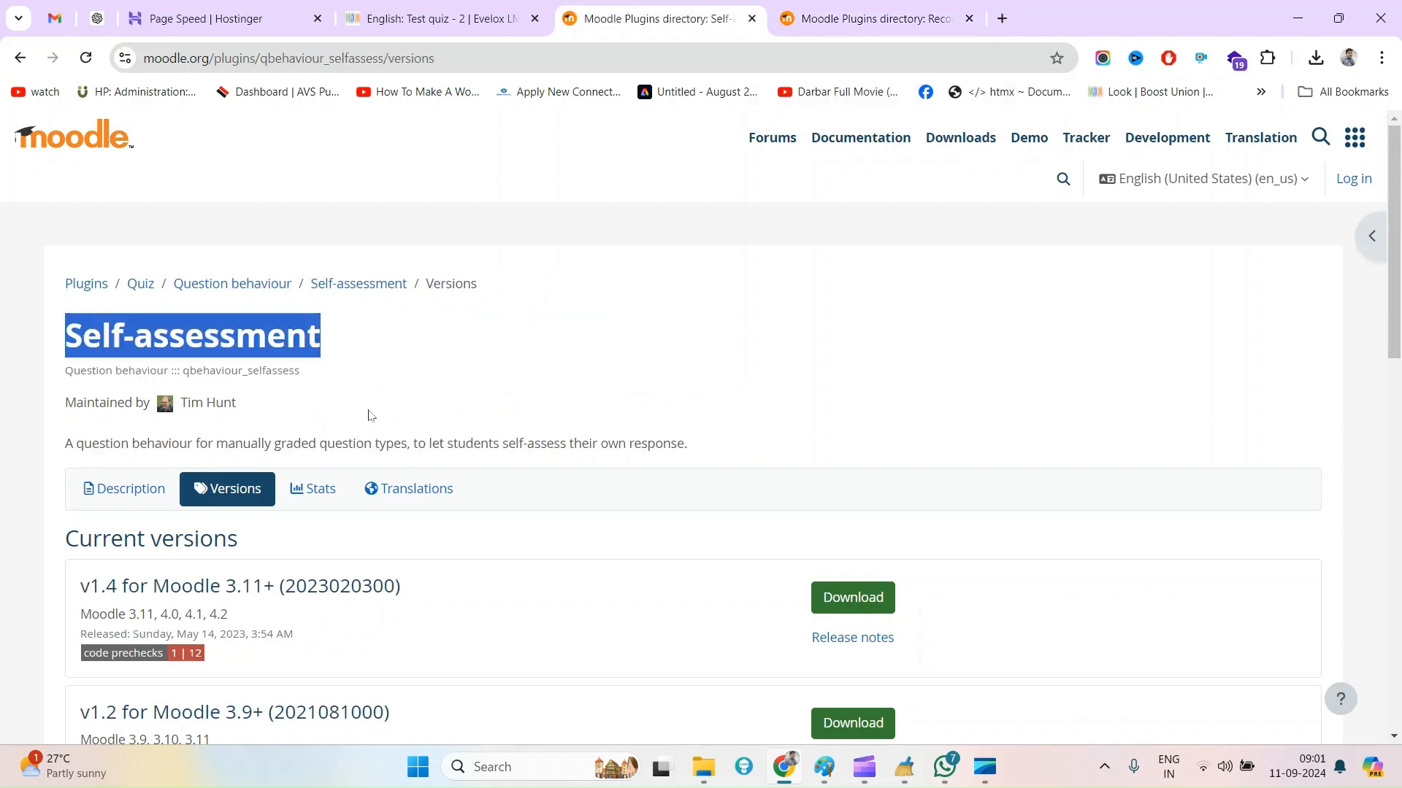
{"action": "left_click", "coordinate": [438, 19]}
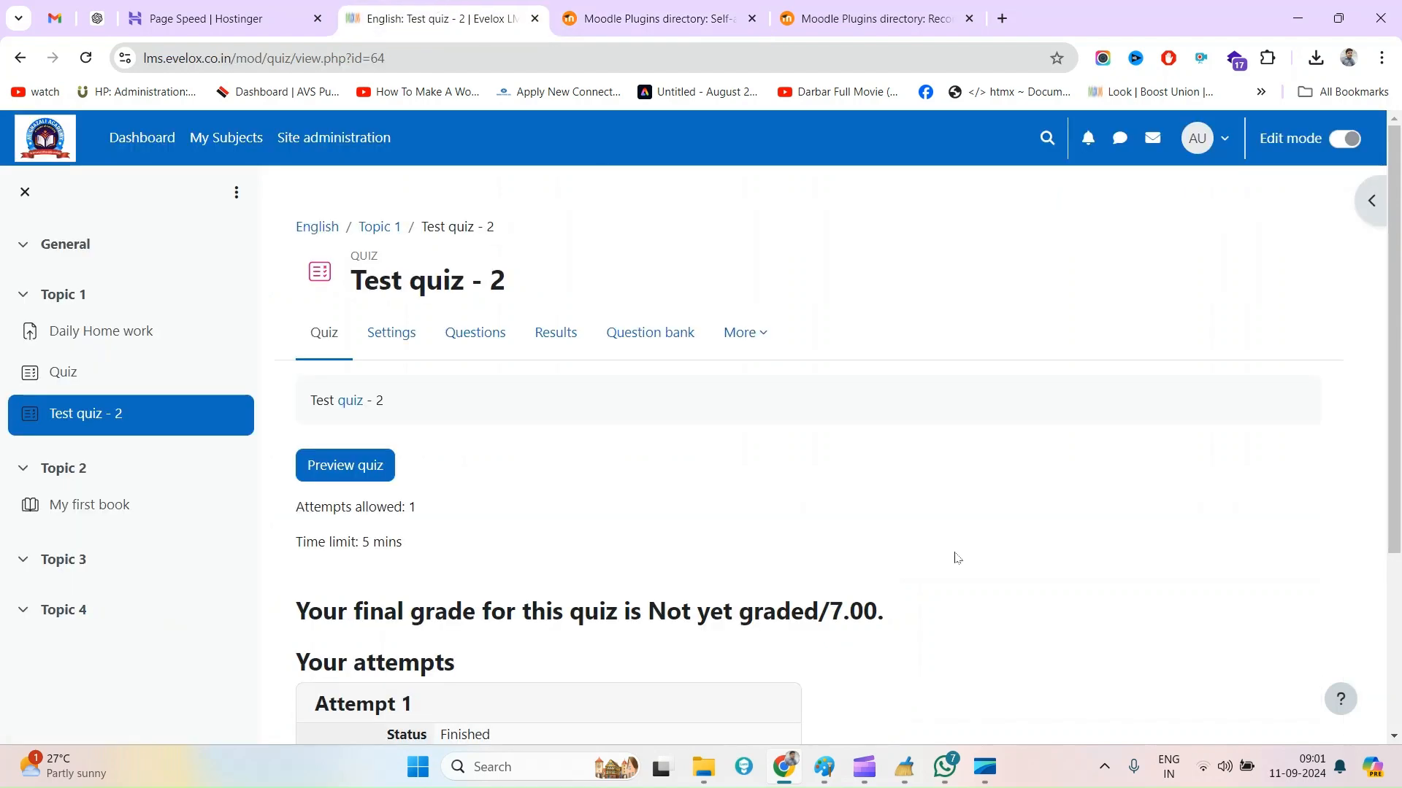